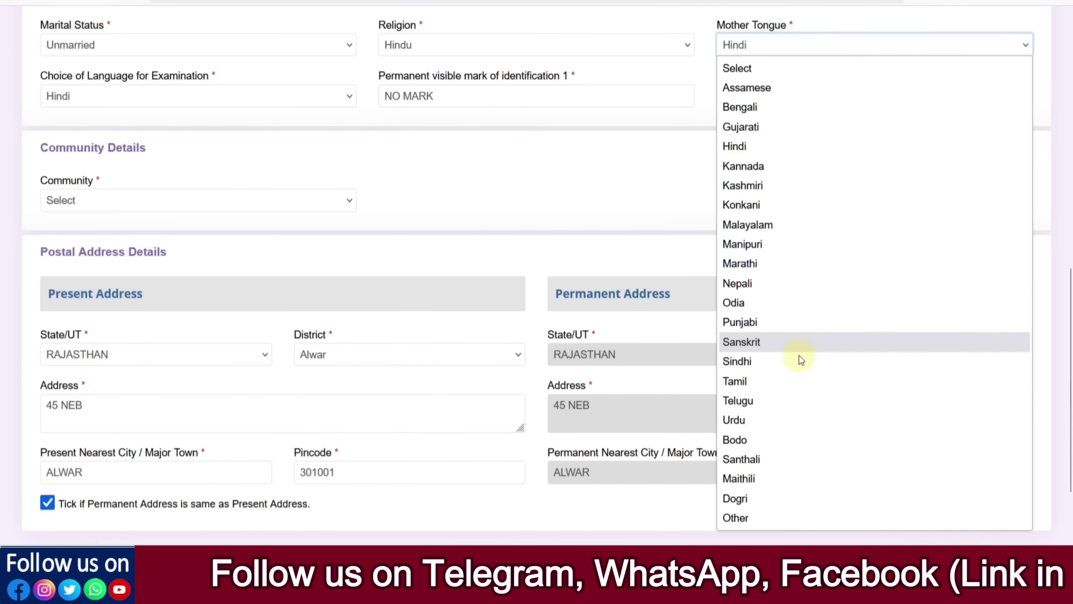
click(664, 151)
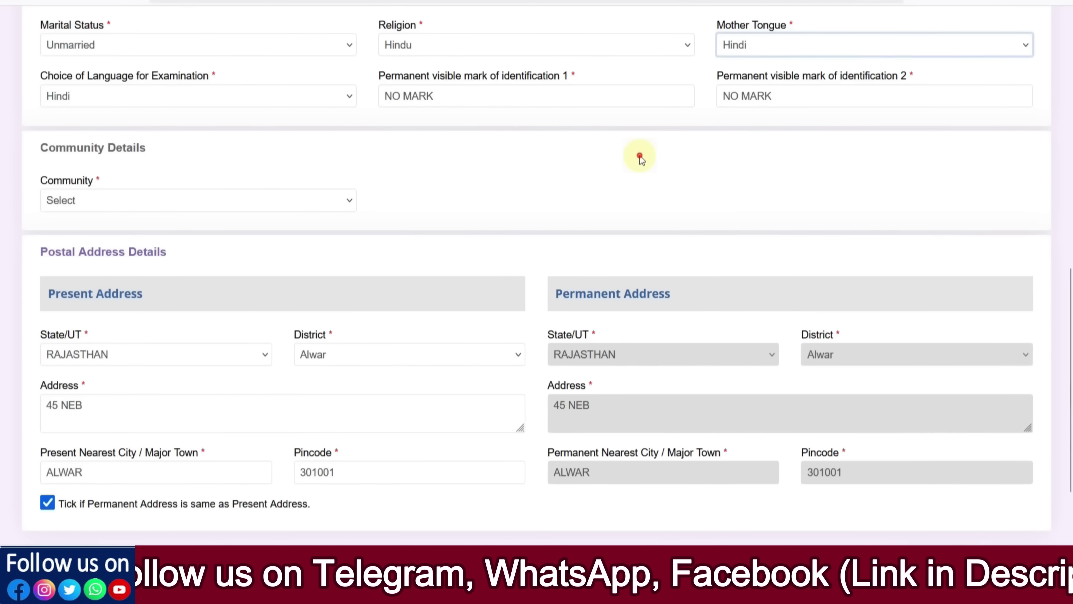
click(103, 98)
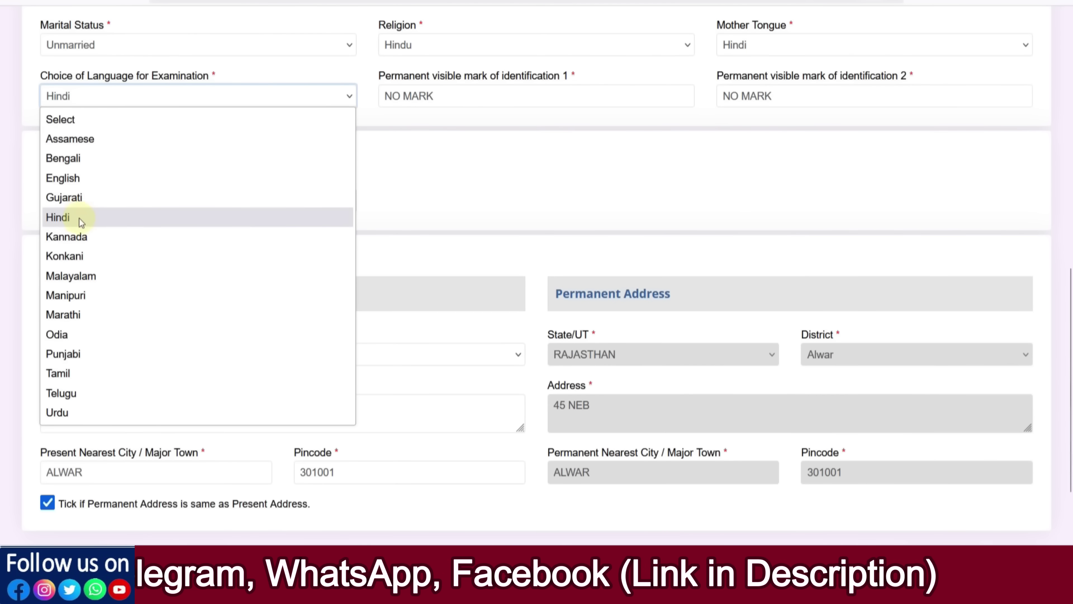
click(490, 155)
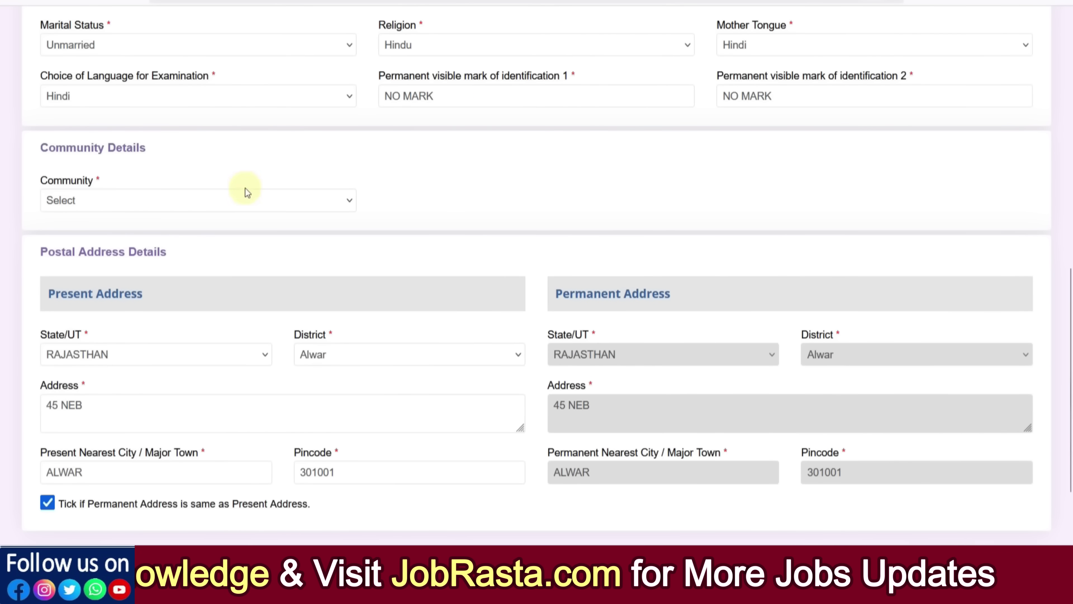
Set the community to SC (Scheduled Caste) and accept the notice about centrally recognised communities.
click(187, 199)
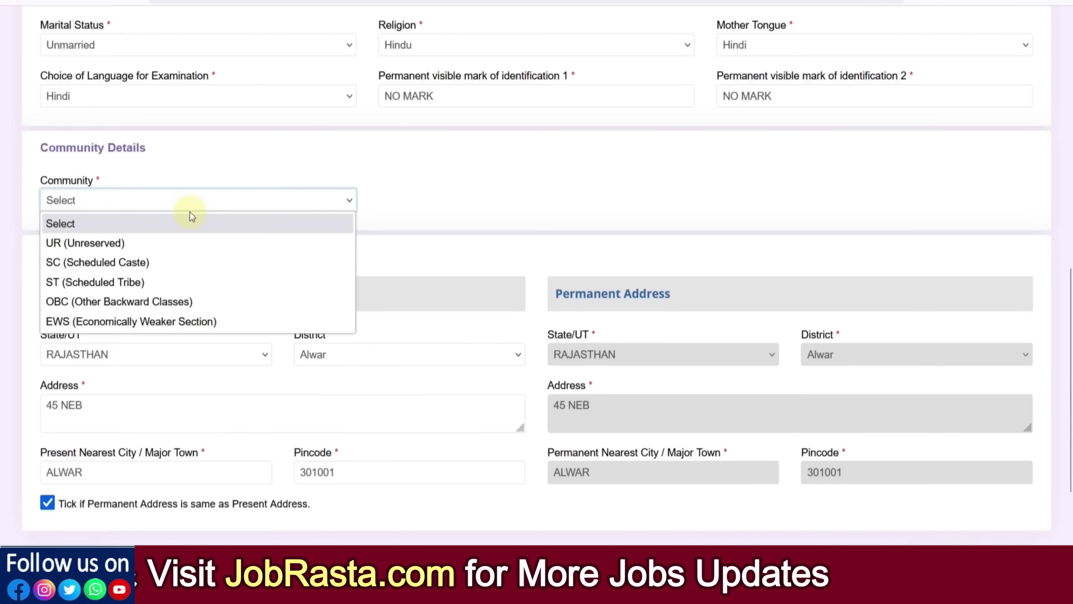
click(125, 241)
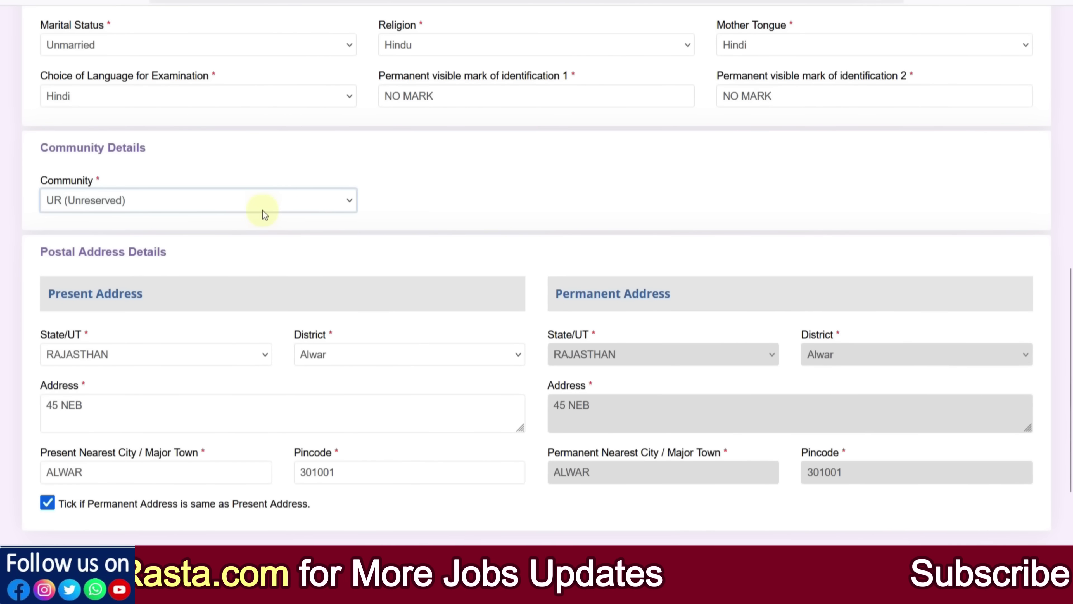
click(159, 204)
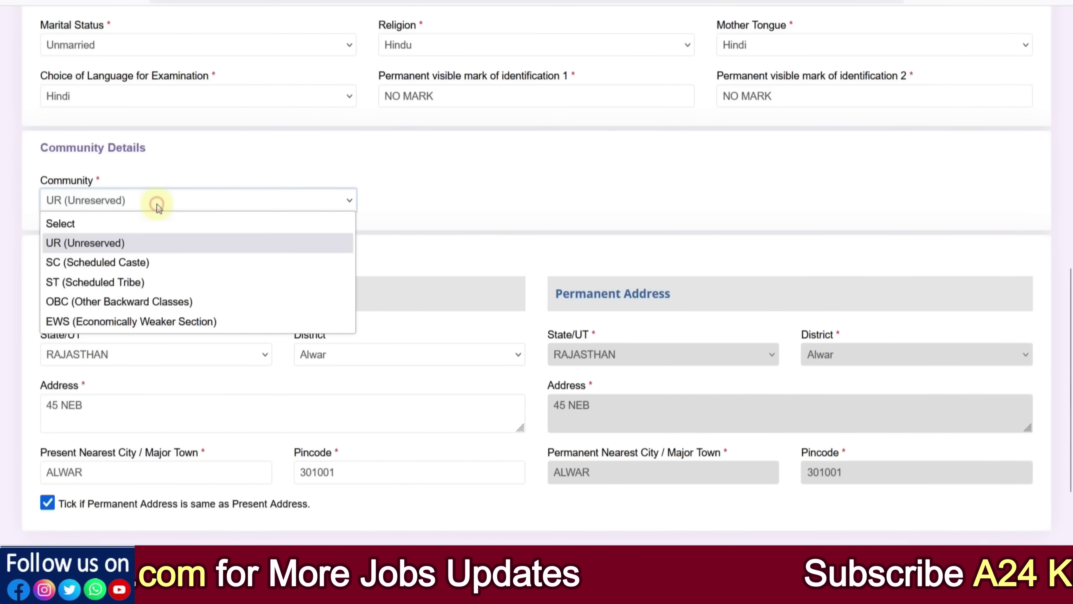
click(86, 263)
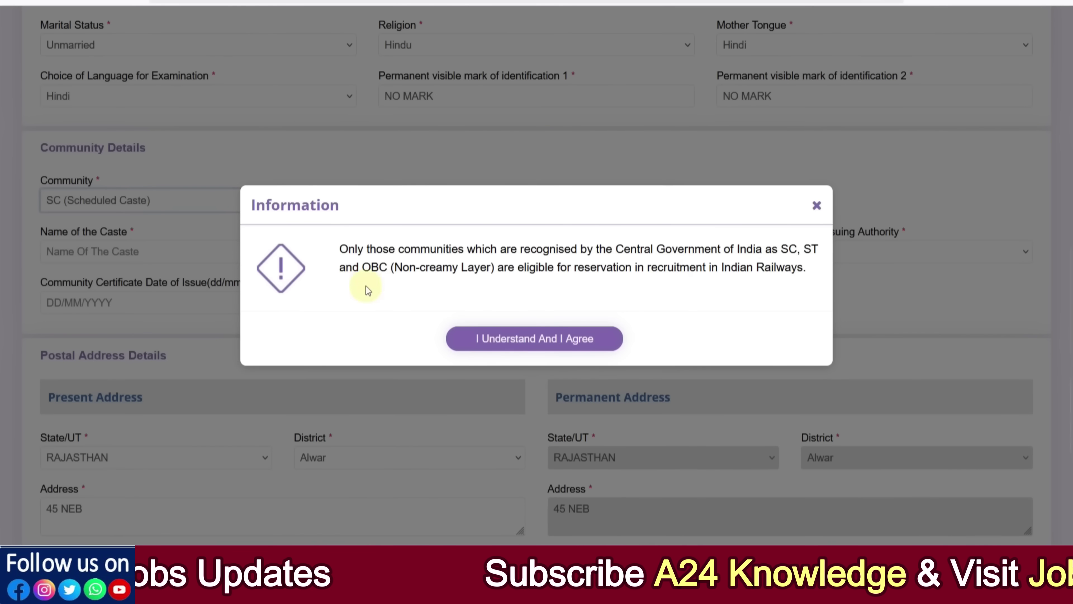
drag(617, 249, 762, 250)
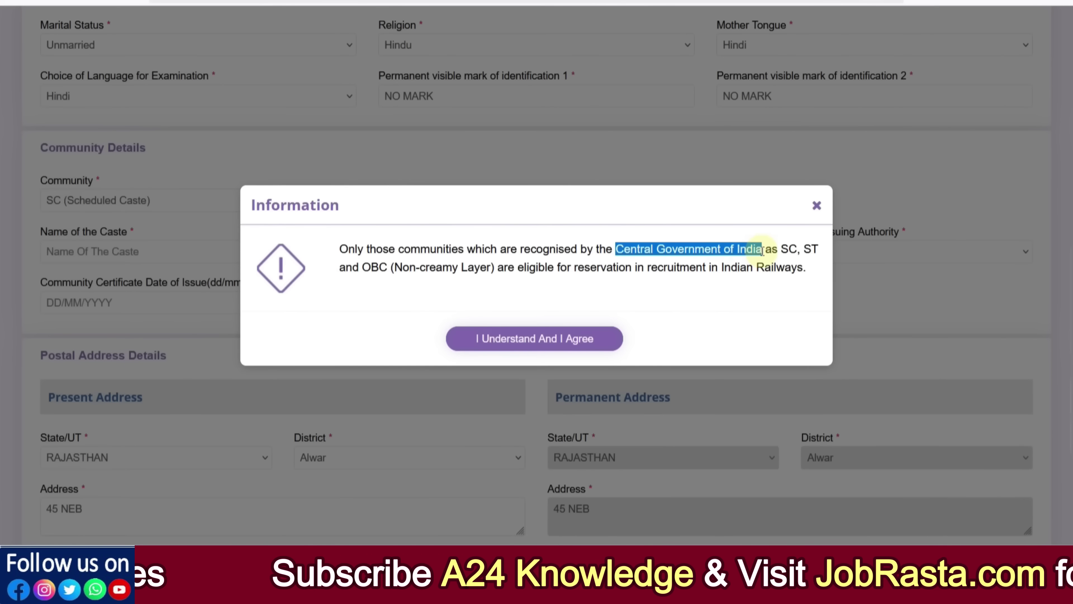
click(654, 265)
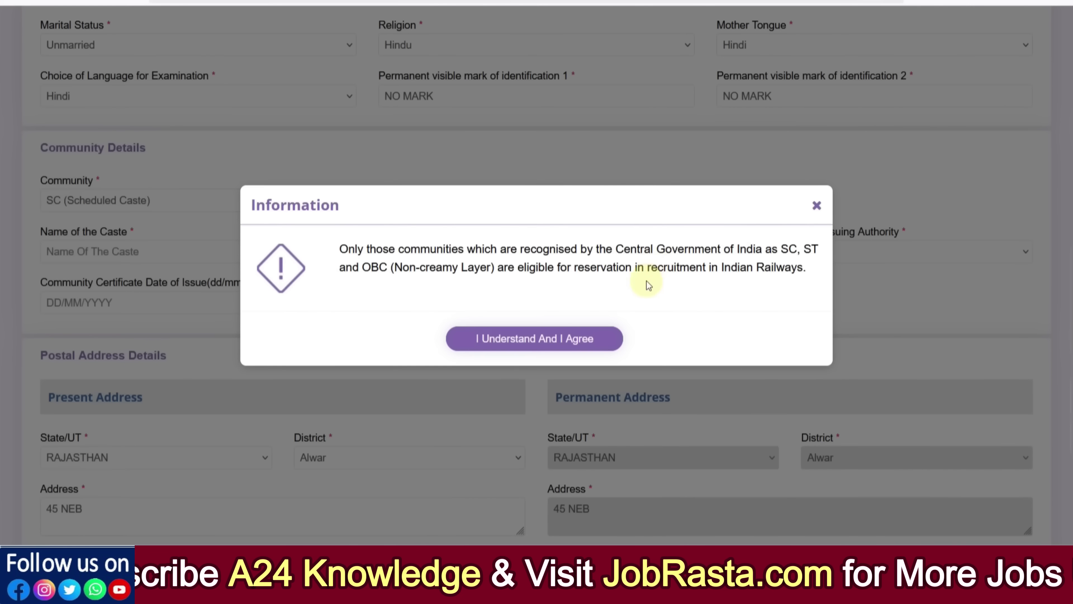
click(546, 343)
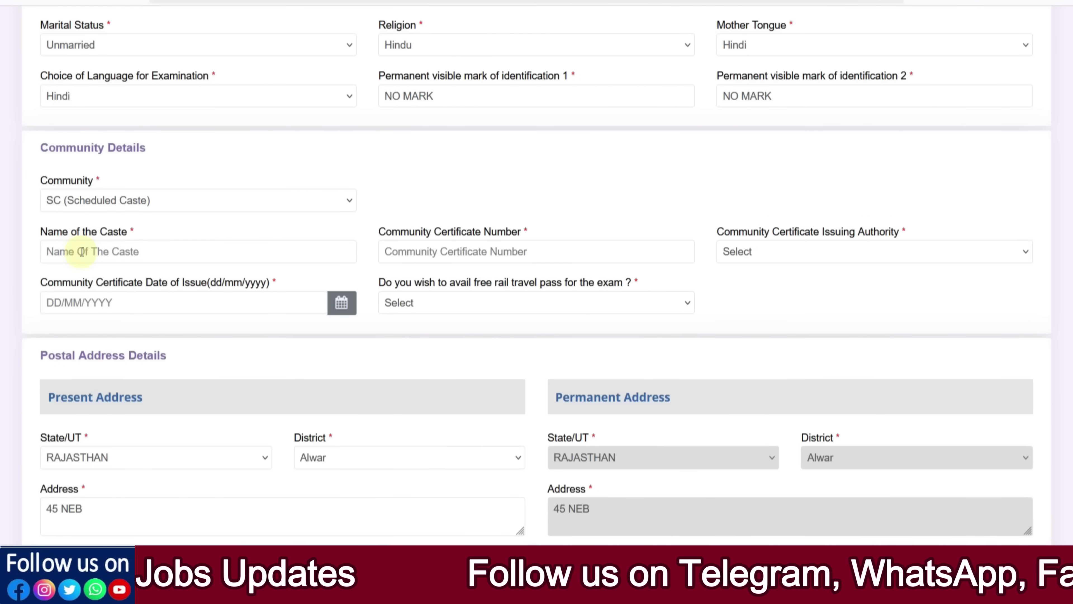
Set the community certificate's issuing authority to City Magistrate and its issuing state to RAJASTHAN.
click(430, 252)
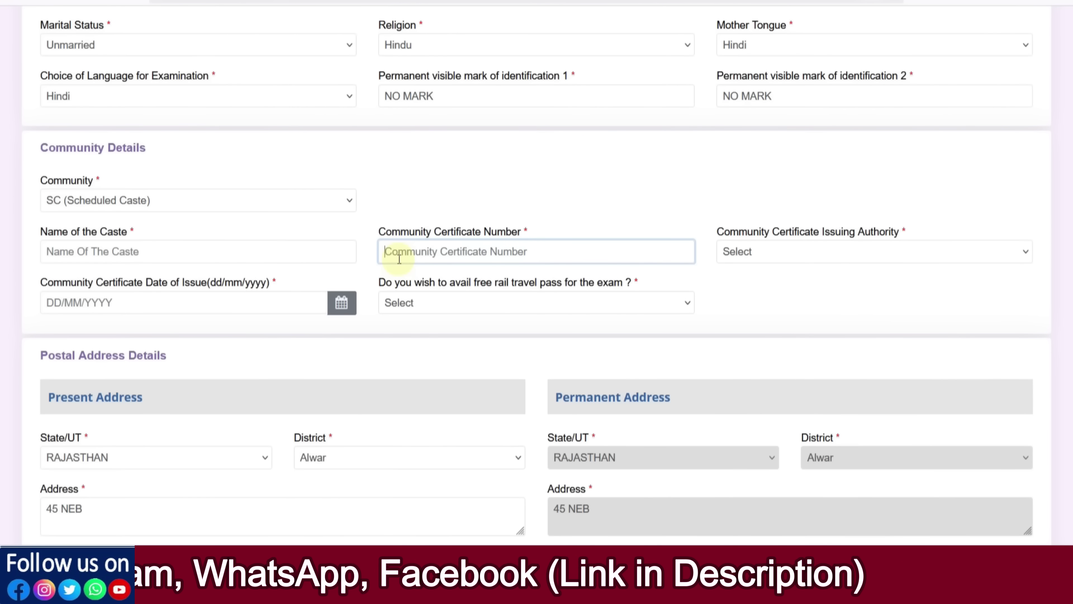
click(822, 257)
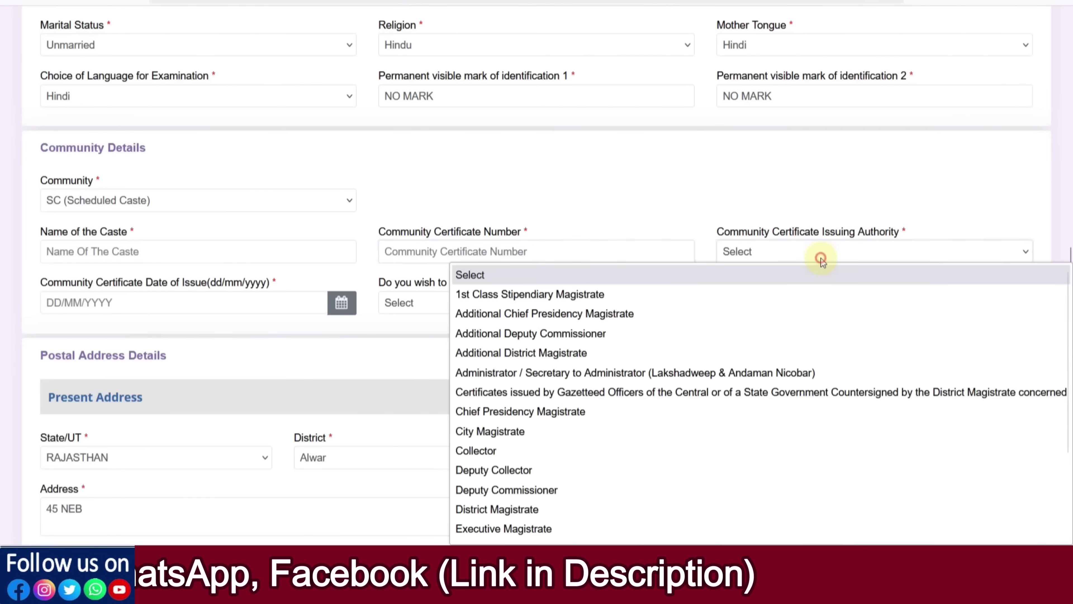
scroll(715, 346, down, 3)
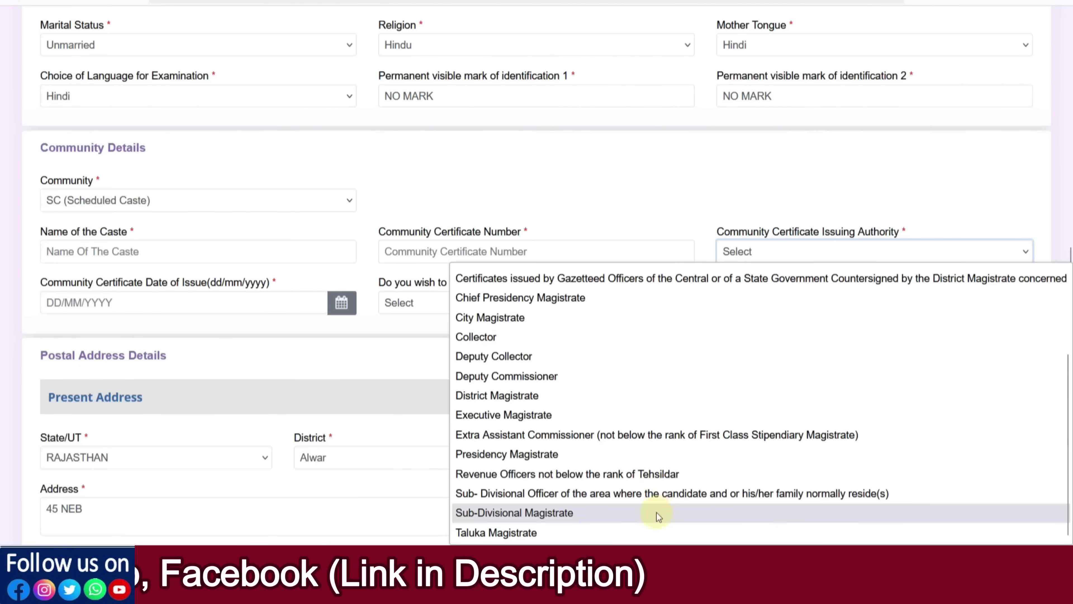
scroll(658, 518, up, 3)
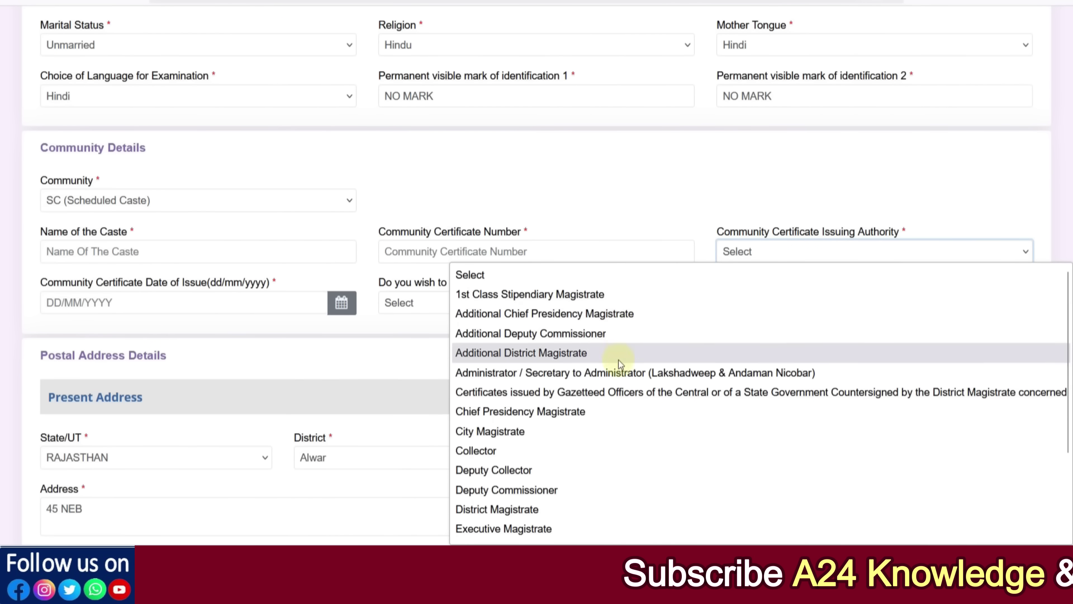
scroll(620, 397, down, 3)
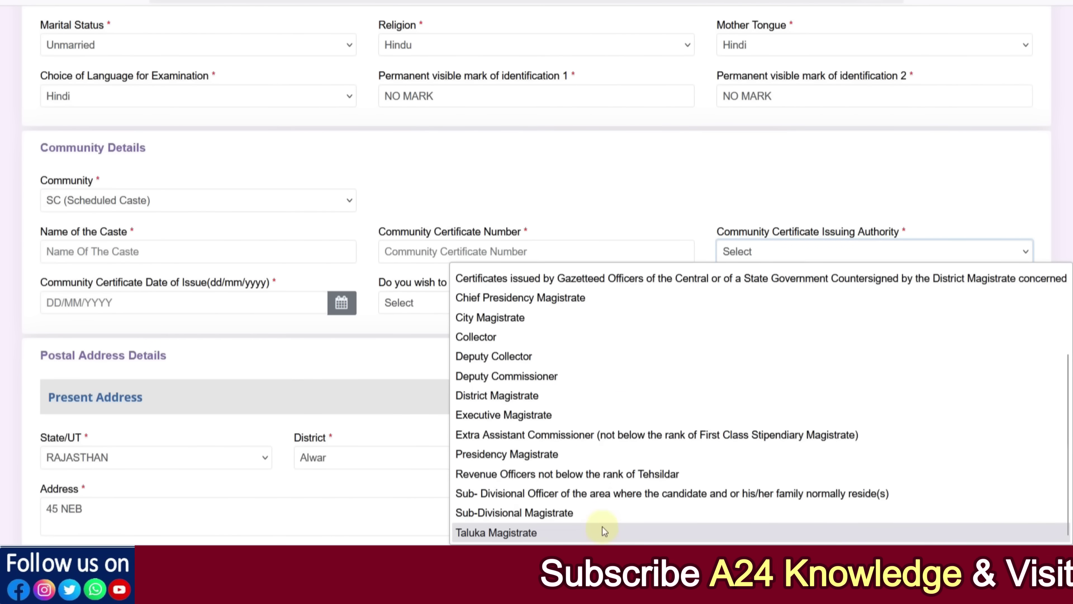
scroll(602, 527, up, 3)
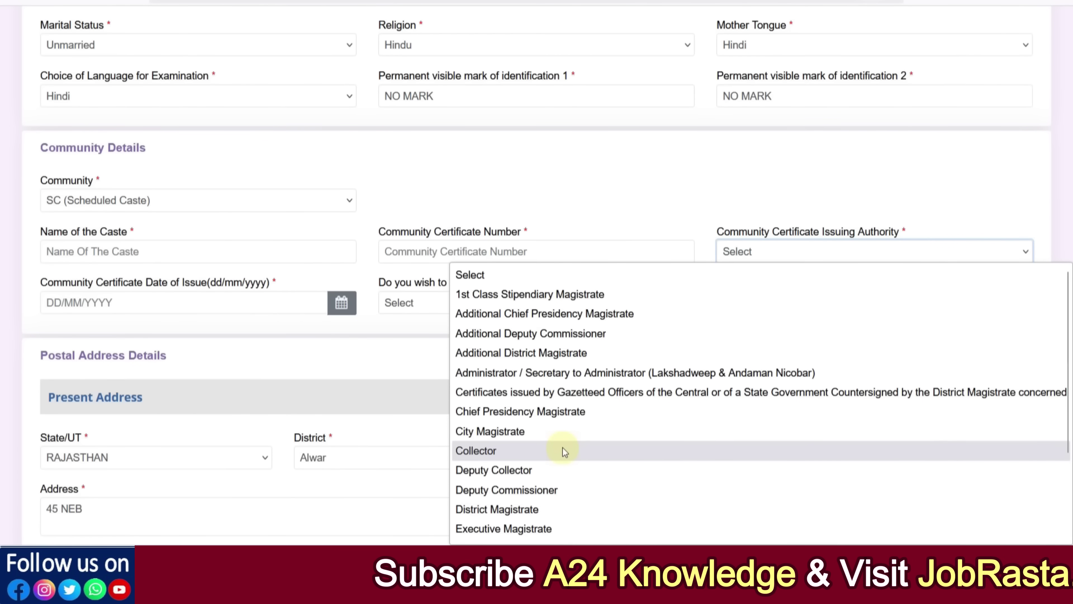
click(556, 436)
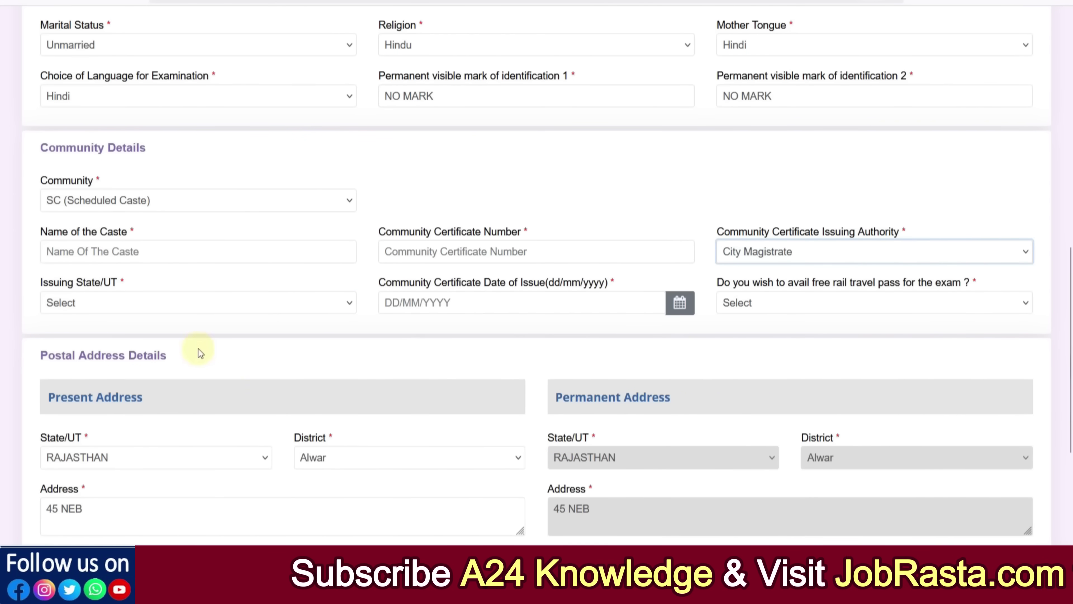
click(84, 304)
scroll(99, 190, down, 10)
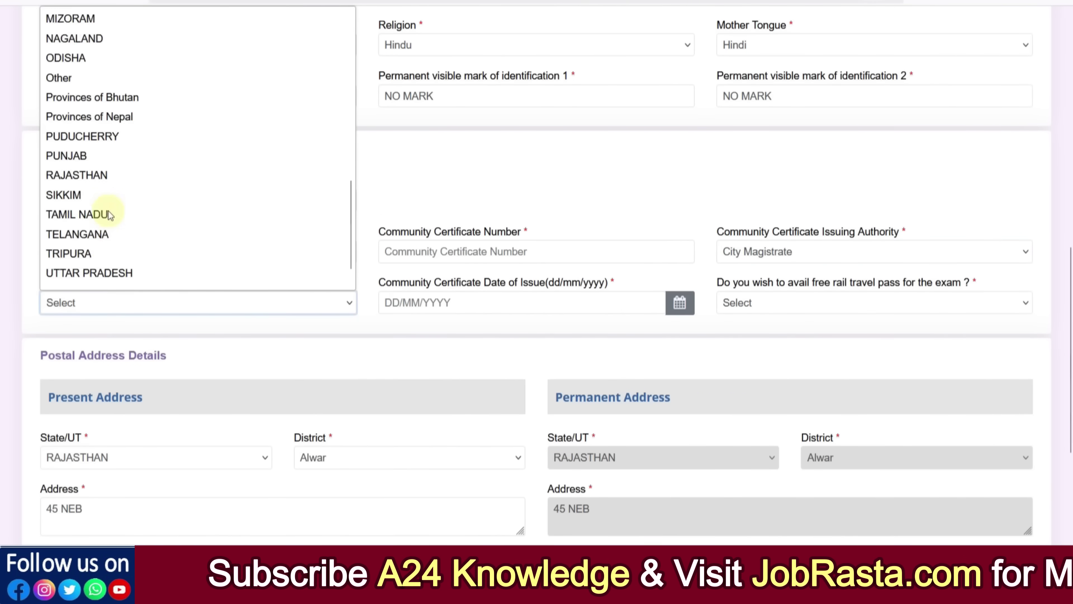
click(91, 140)
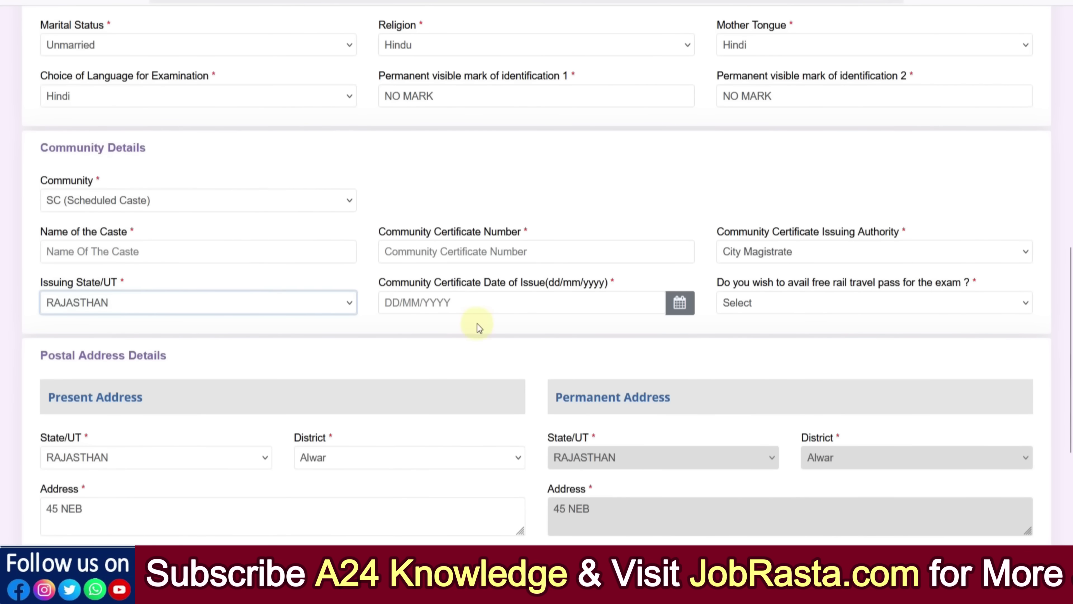
Enter 25/10/2024 as the community certificate's date of issue.
click(434, 302)
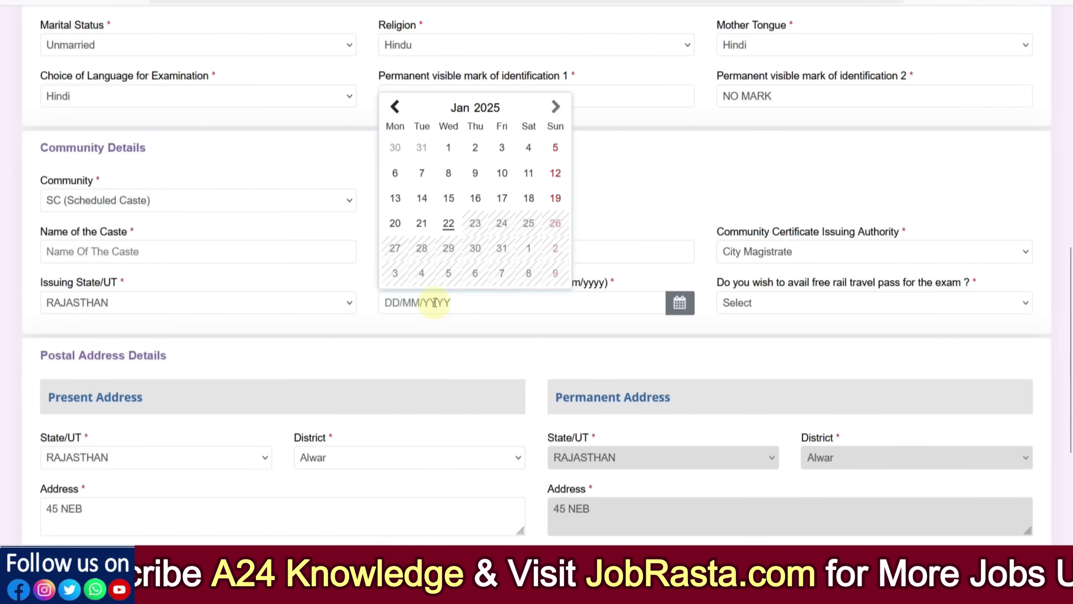
click(480, 111)
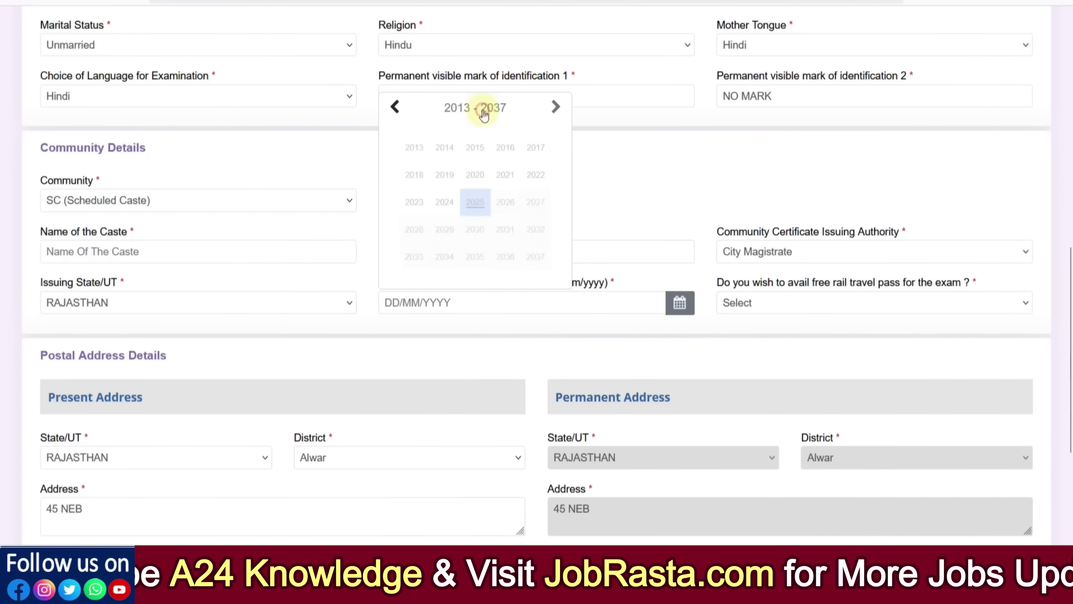
click(438, 201)
click(464, 107)
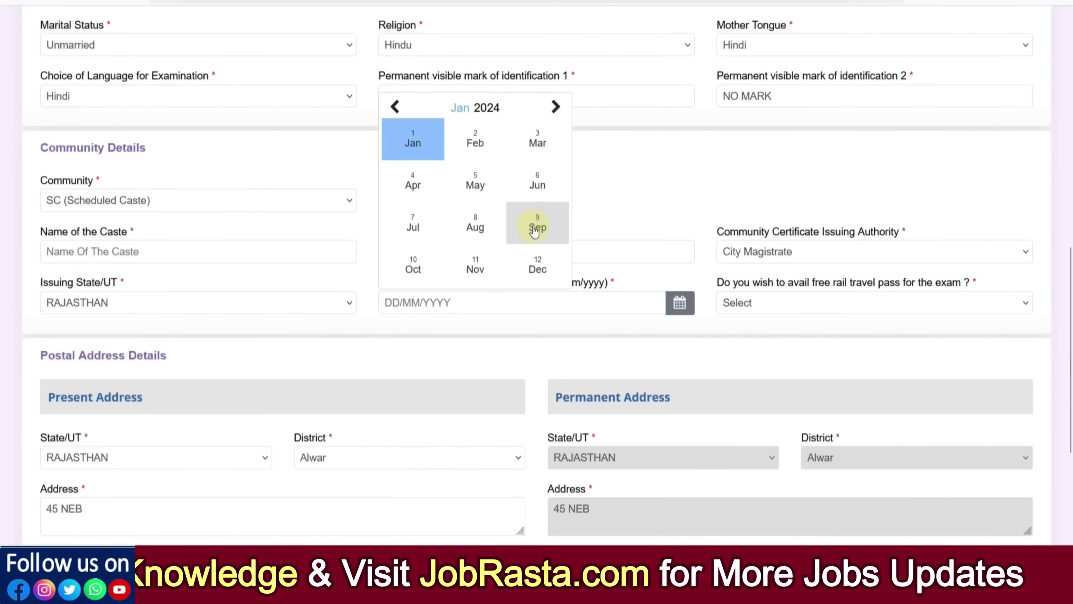
click(428, 271)
click(501, 223)
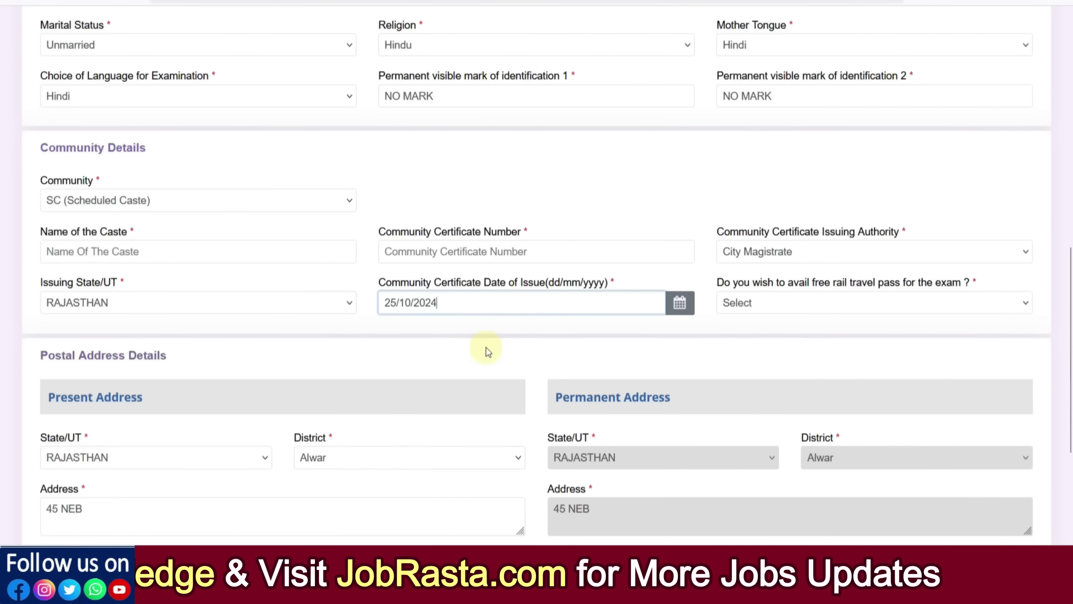
Change the community to ST (Scheduled Tribe) and accept the information notice.
click(171, 208)
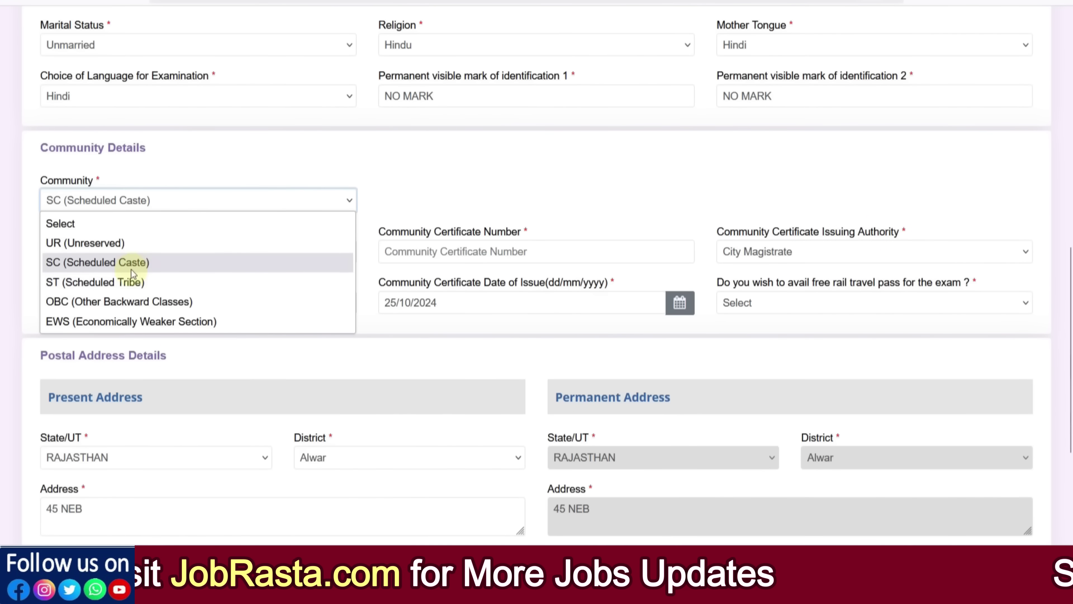
click(130, 281)
click(507, 334)
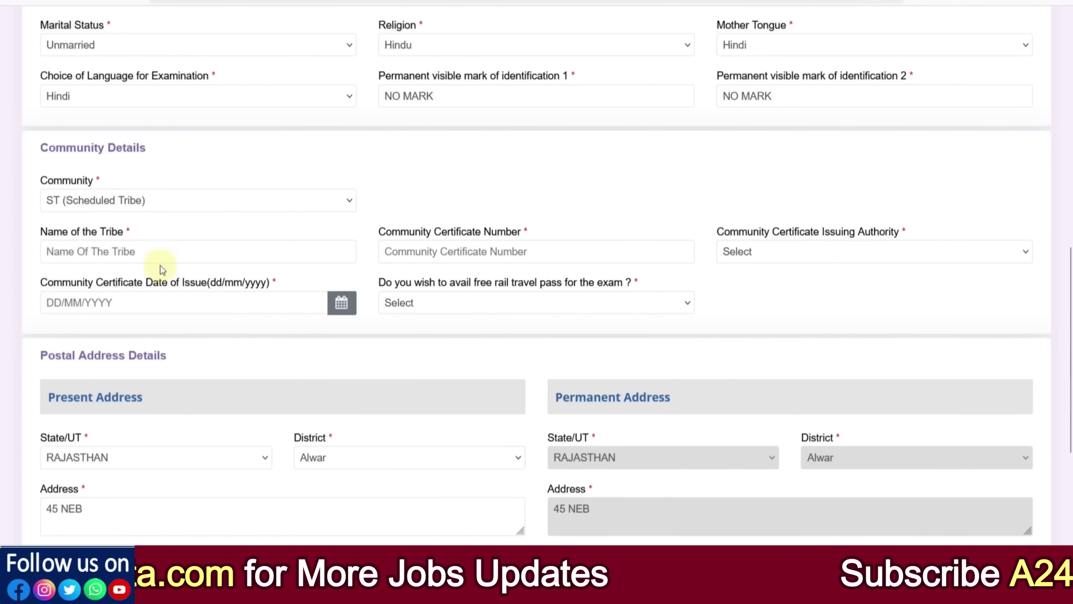
Switch the community back to SC (Scheduled Caste) and accept the information notice.
click(96, 200)
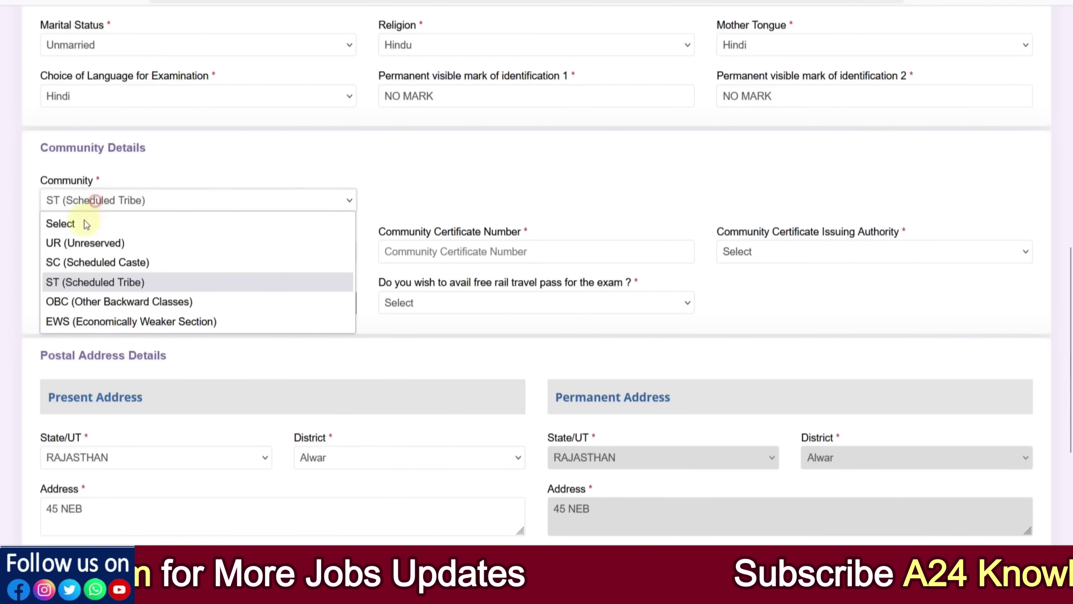
click(80, 263)
click(466, 337)
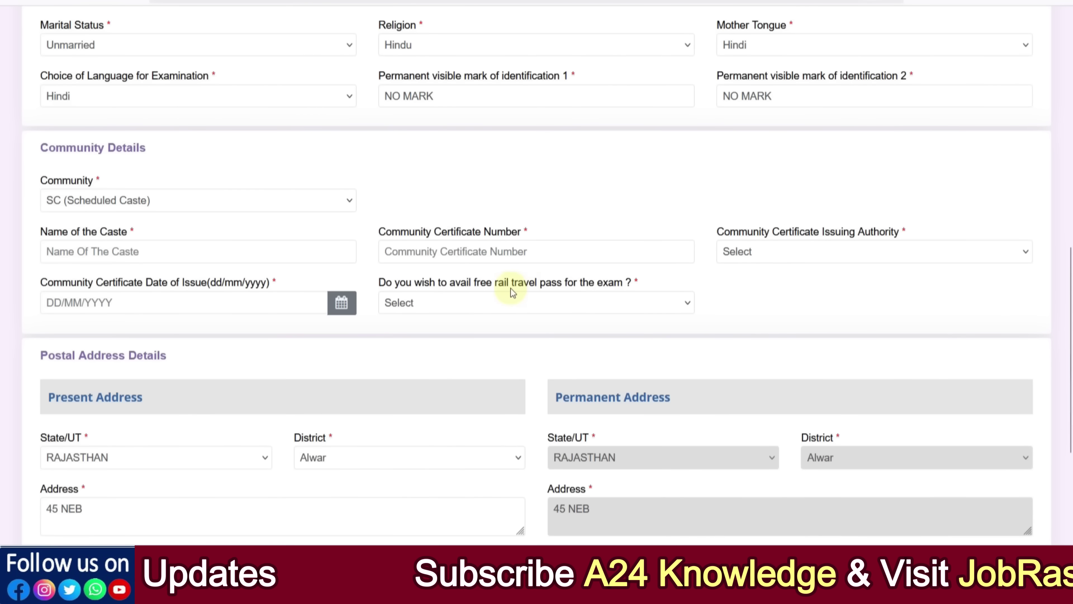
Answer Yes to the question about availing a free rail travel pass for the exam.
click(490, 298)
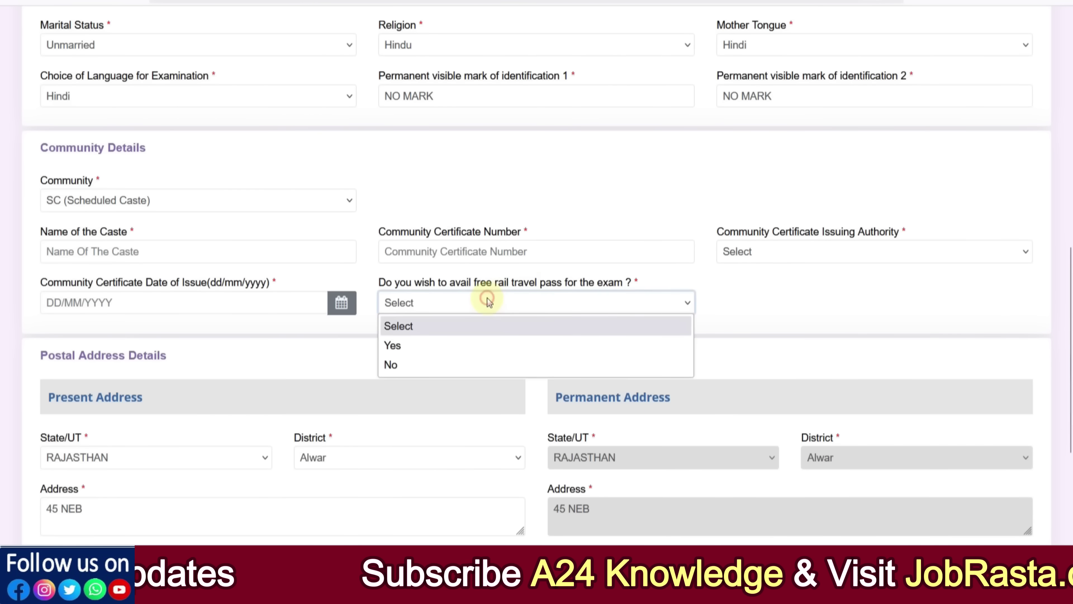
click(431, 364)
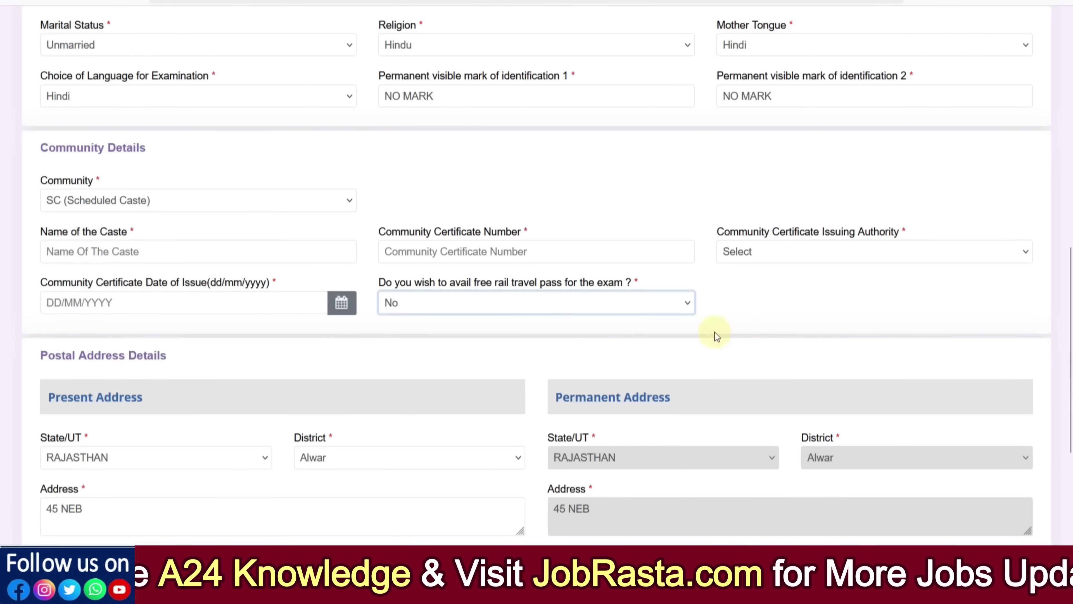
click(410, 303)
click(416, 342)
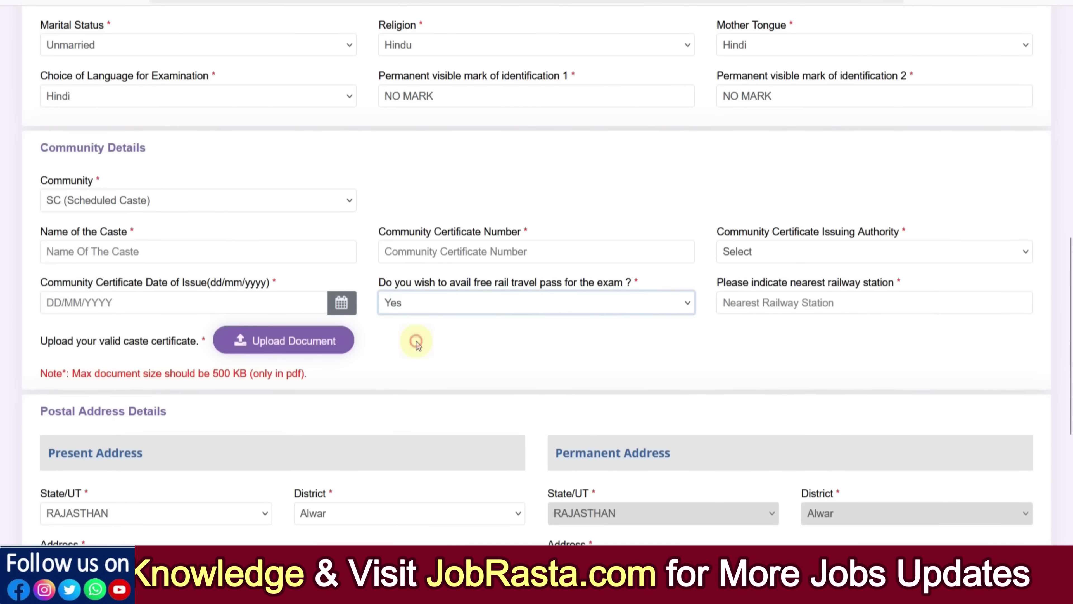
Enter ALWAR in capitals as the nearest railway station and check the caste certificate upload's file format note.
click(762, 304)
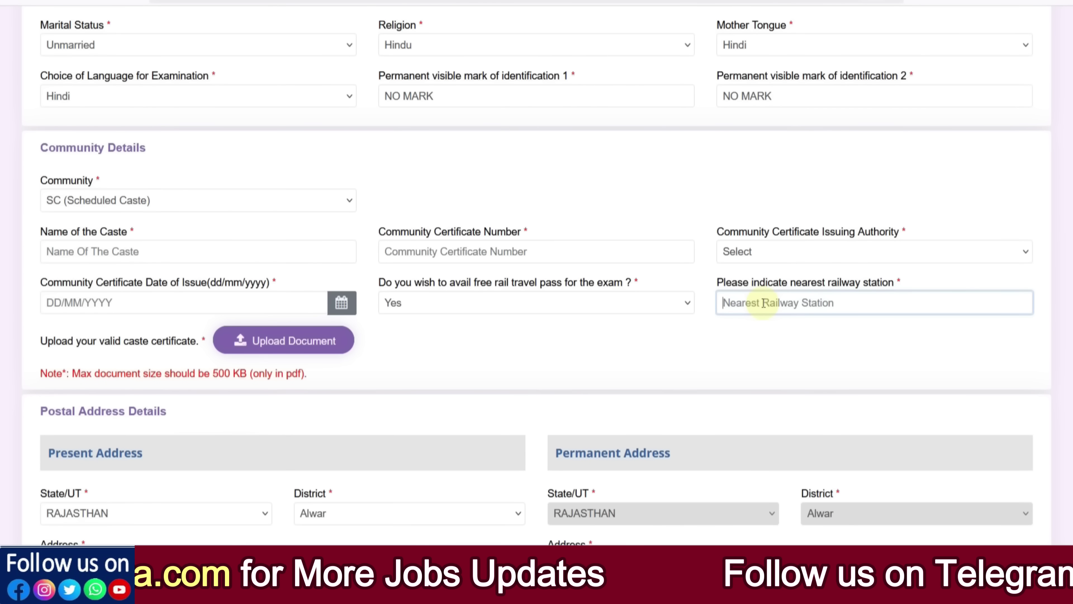
text(Al)
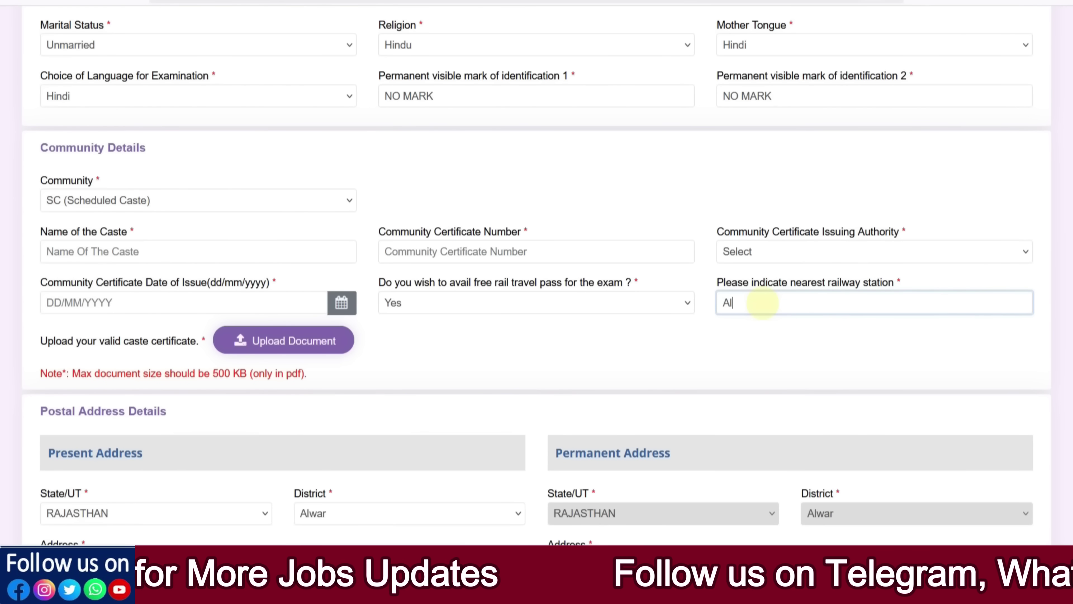
text(war)
key(BackSpace)
key(BackSpace)
key(BackSpace)
key(BackSpace)
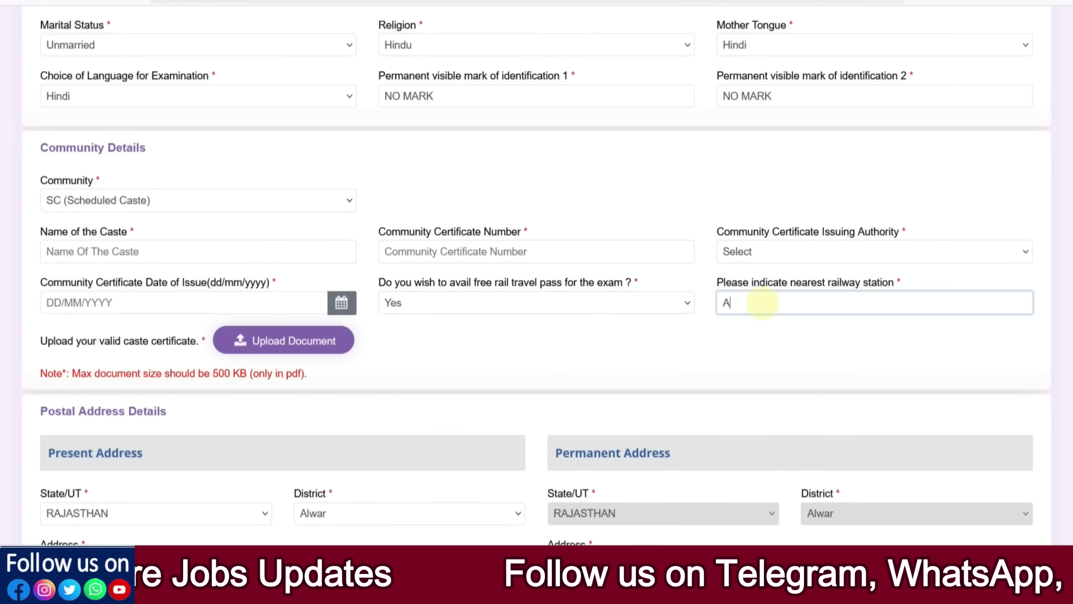
text(LWA)
key(BackSpace)
text(WAR)
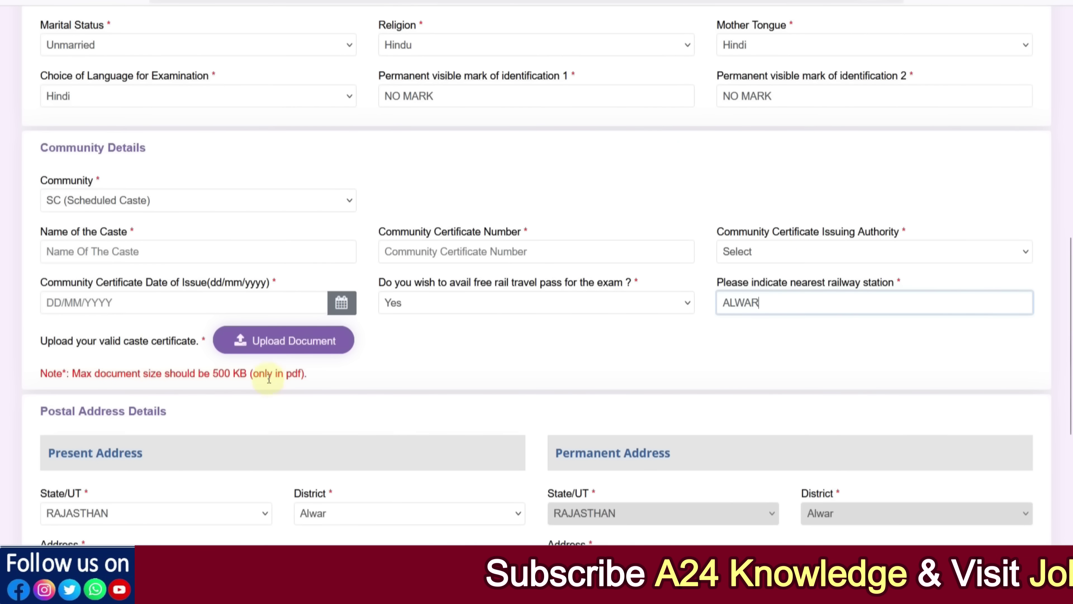
drag(259, 374, 306, 374)
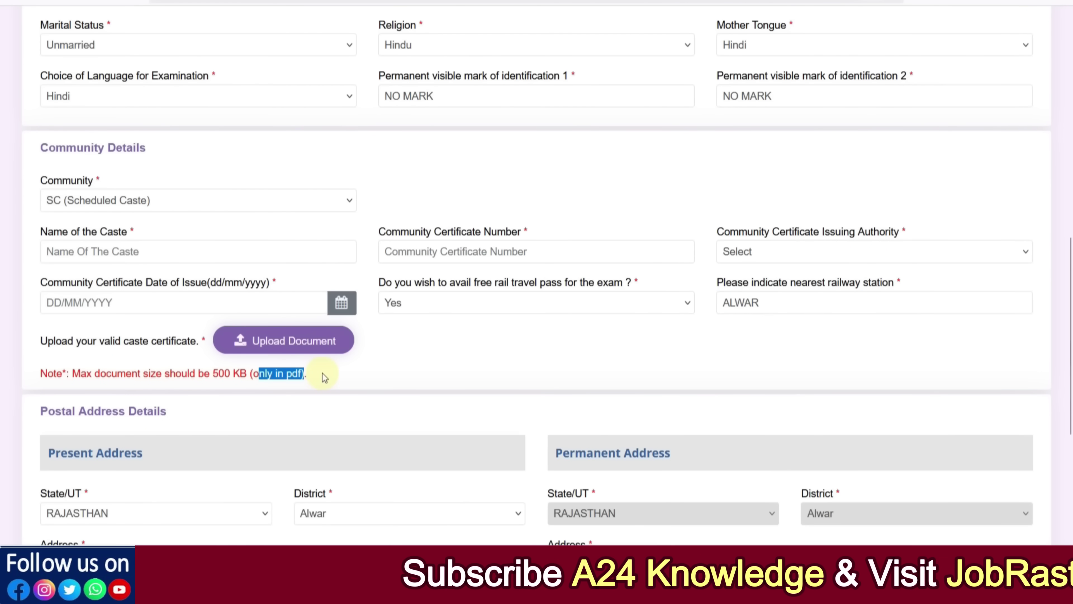
Change the community to ST (Scheduled Tribe) and agree to the information notice.
click(324, 377)
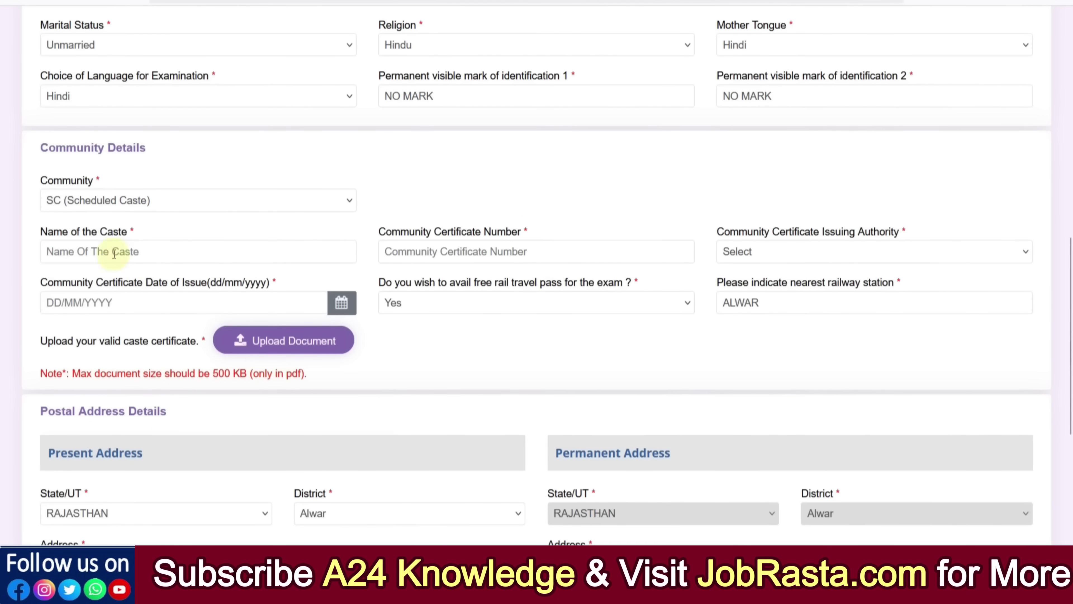
click(93, 206)
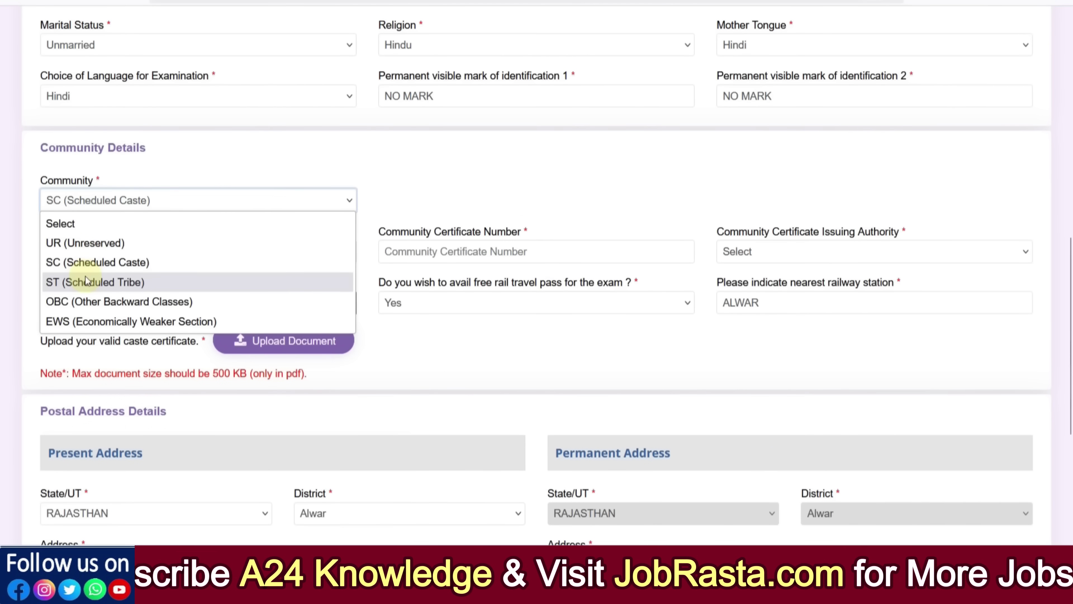
click(101, 283)
click(486, 338)
Answer No to the free rail travel pass question for the exam and switch the answer to Yes.
click(457, 307)
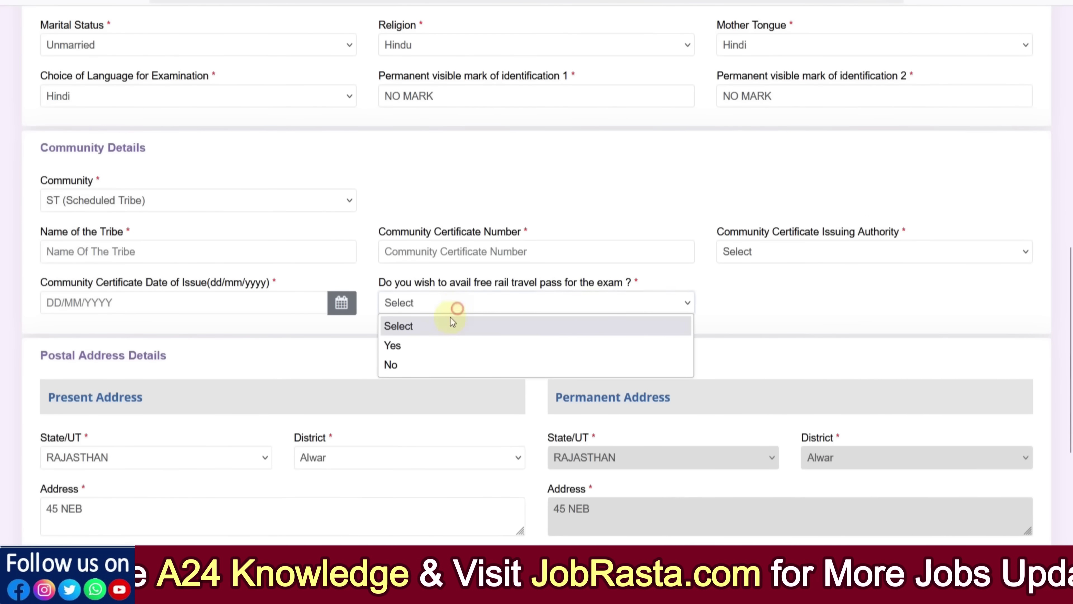
click(425, 362)
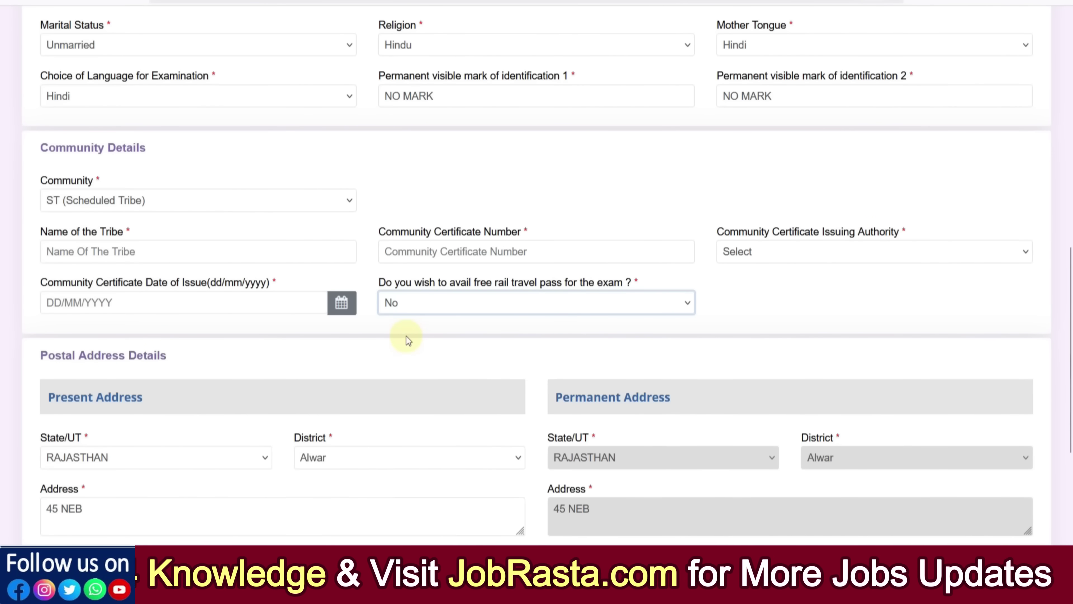
click(448, 305)
click(457, 347)
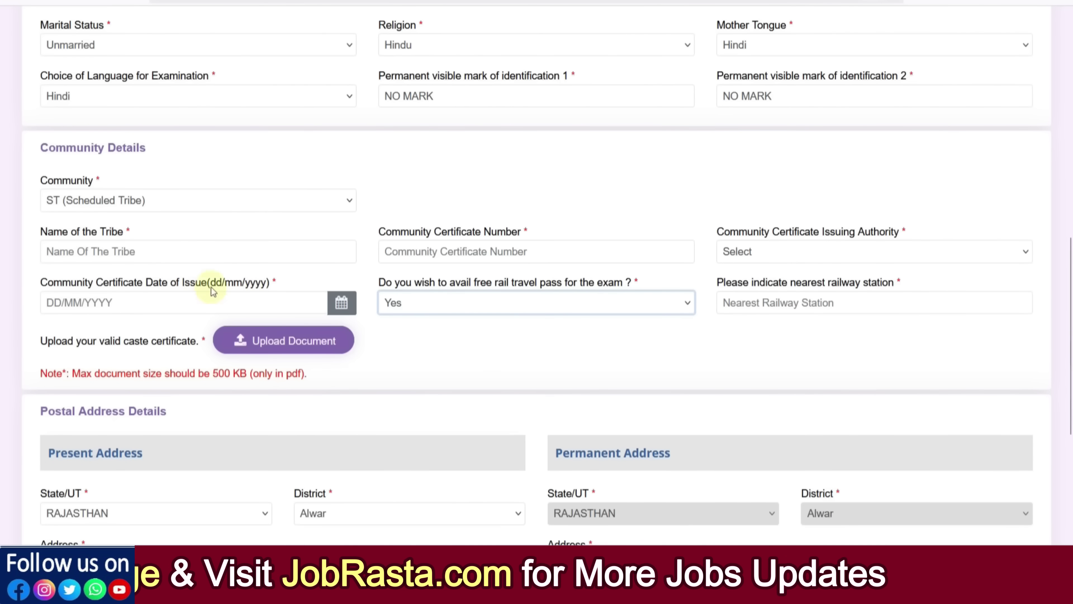
Change the community to OBC (Other Backward Classes) and agree to the information notice.
click(126, 200)
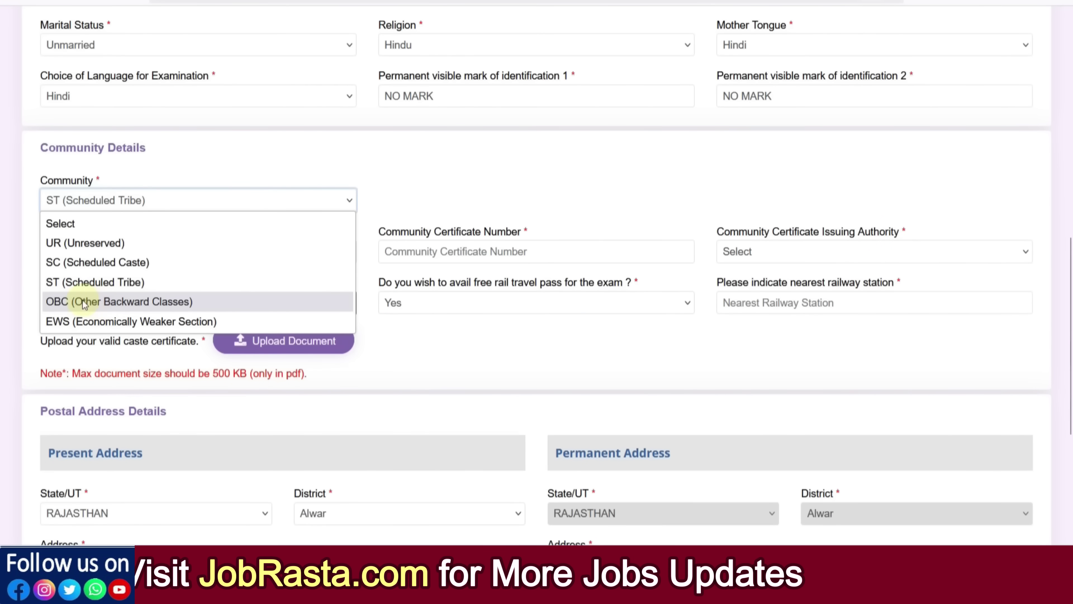
click(98, 301)
click(505, 338)
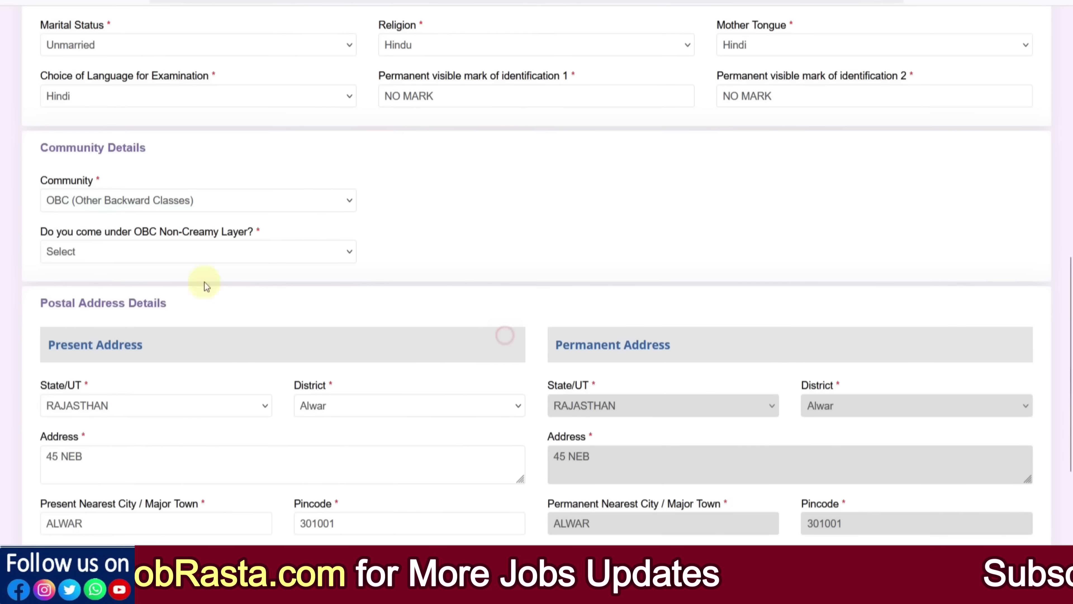
Answer No to the OBC Non-Creamy Layer question and agree to the notice.
click(141, 255)
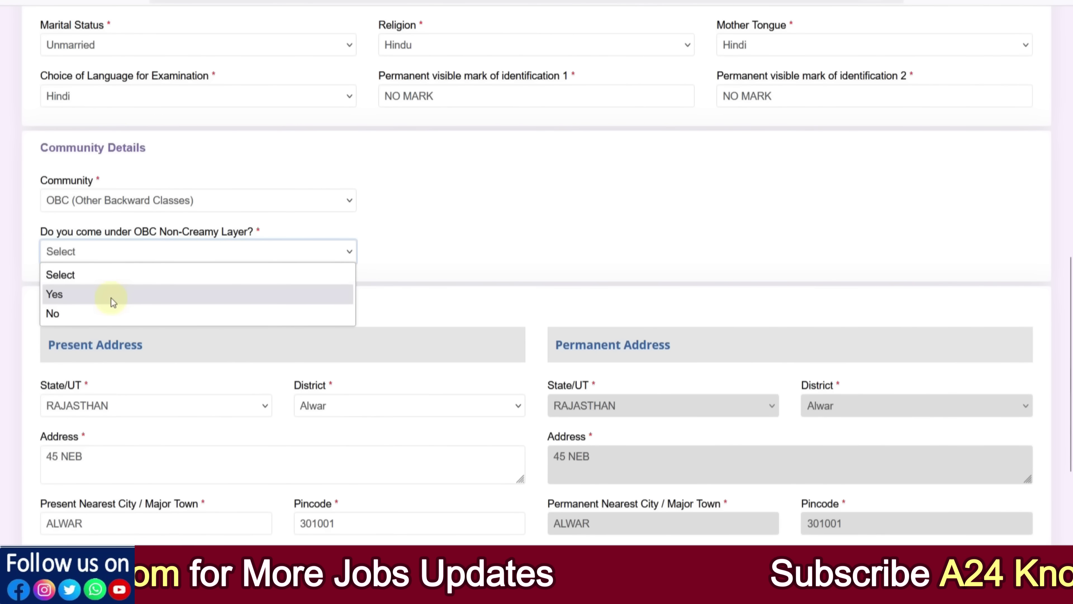
click(80, 313)
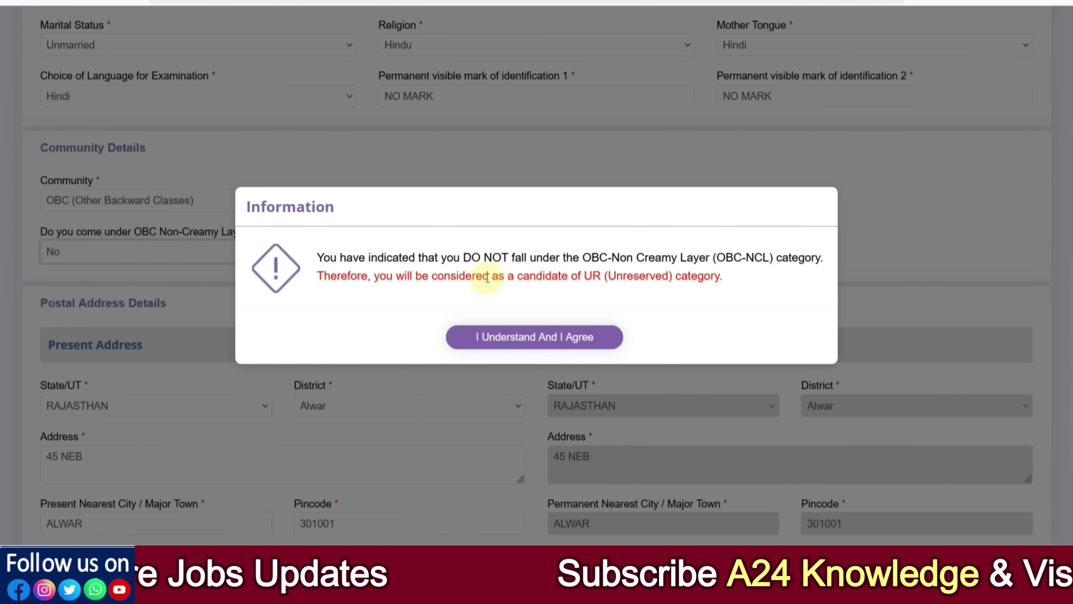
click(528, 337)
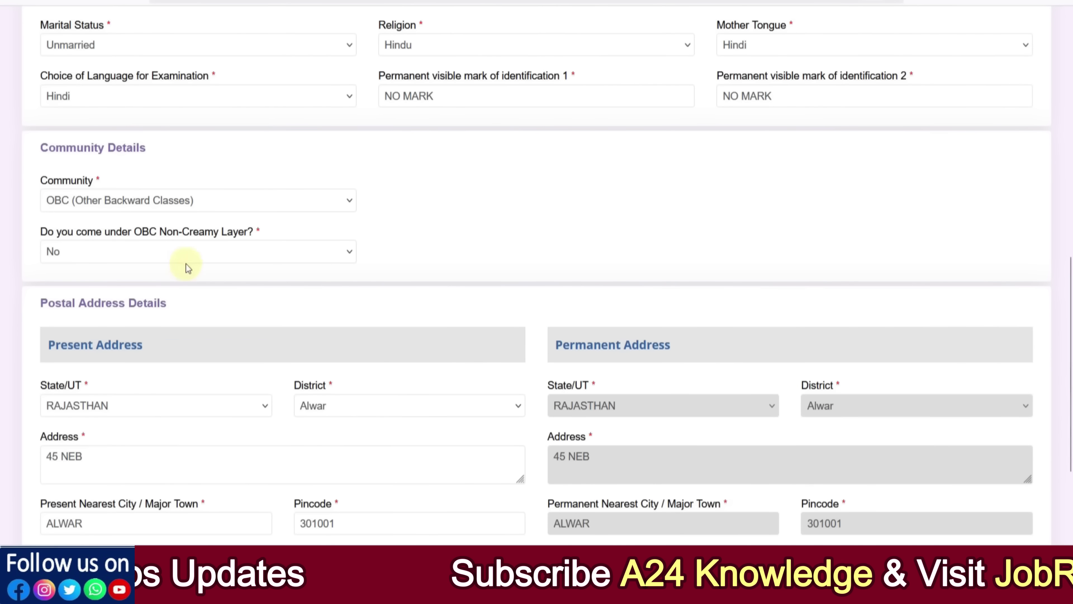
Change the OBC Non-Creamy Layer answer to Yes, read the OBC-NCL certificate notice and agree to it.
click(156, 260)
click(112, 291)
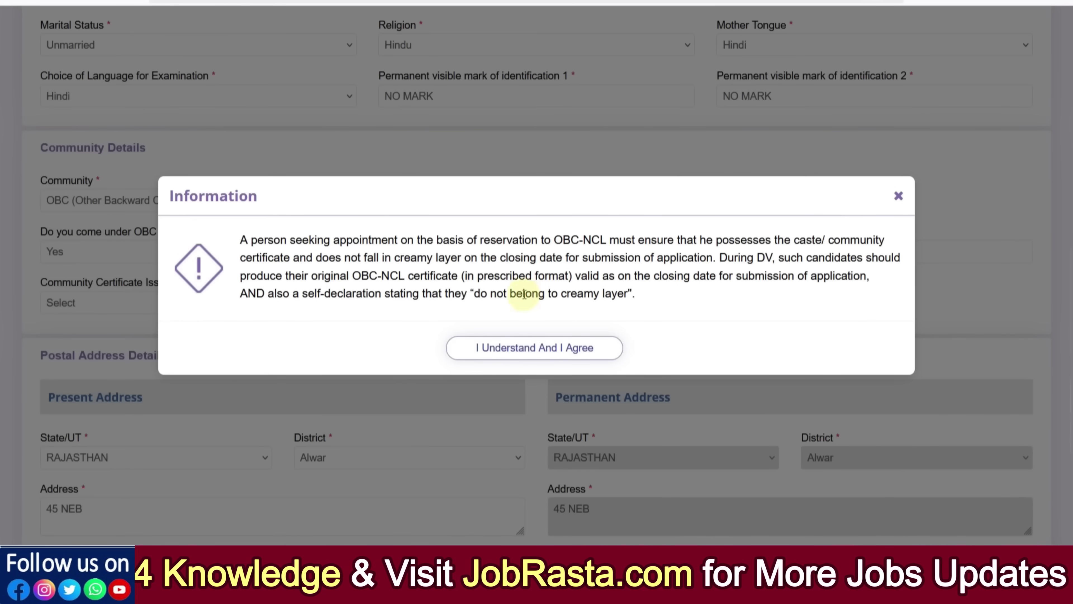
double_click(489, 276)
drag(657, 275, 810, 276)
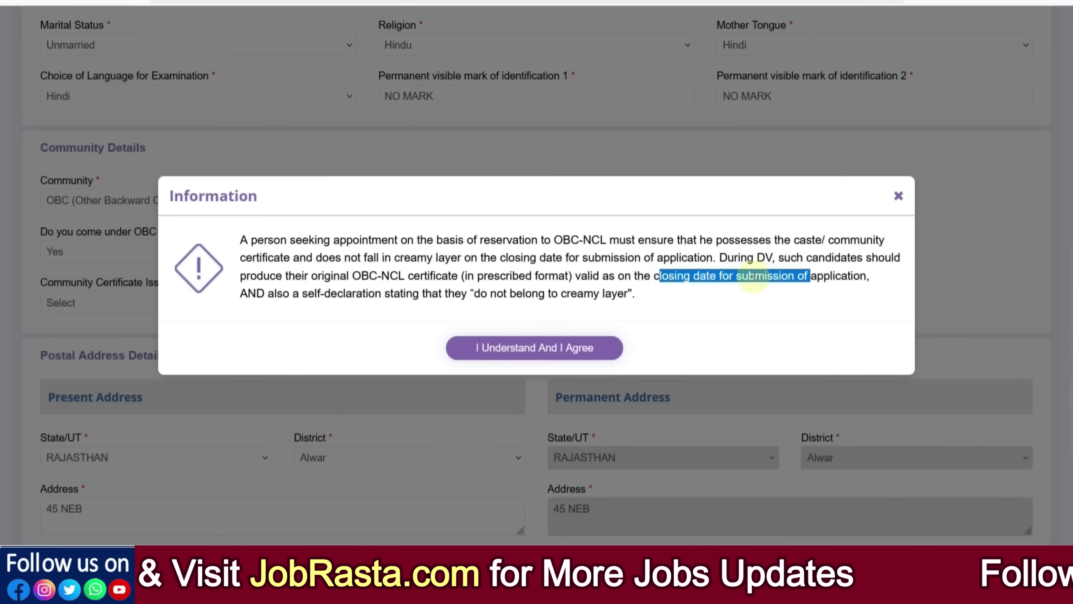
click(625, 258)
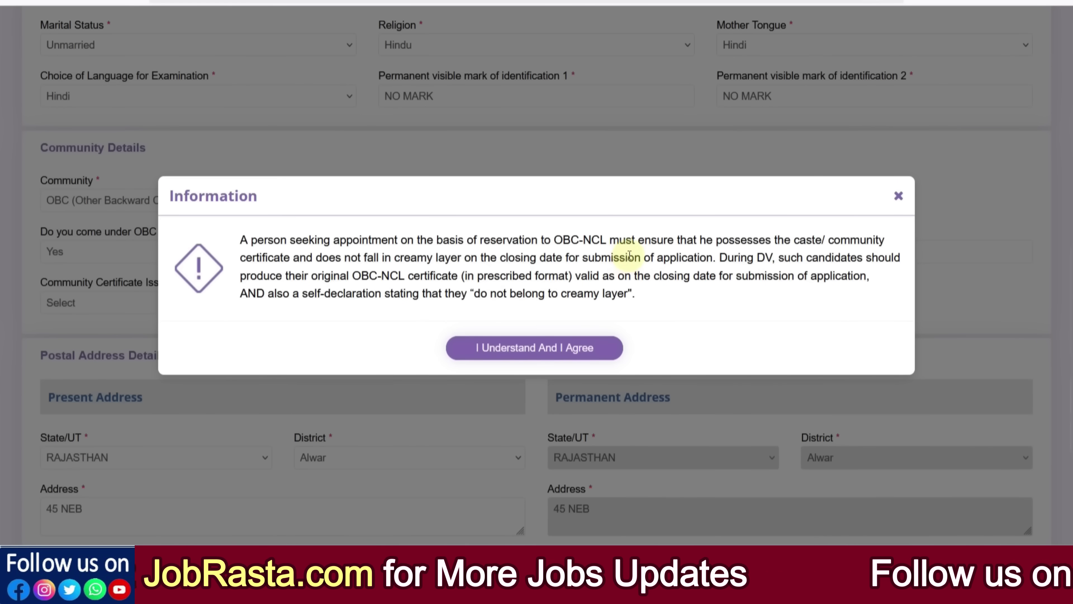
drag(308, 296, 592, 312)
click(558, 312)
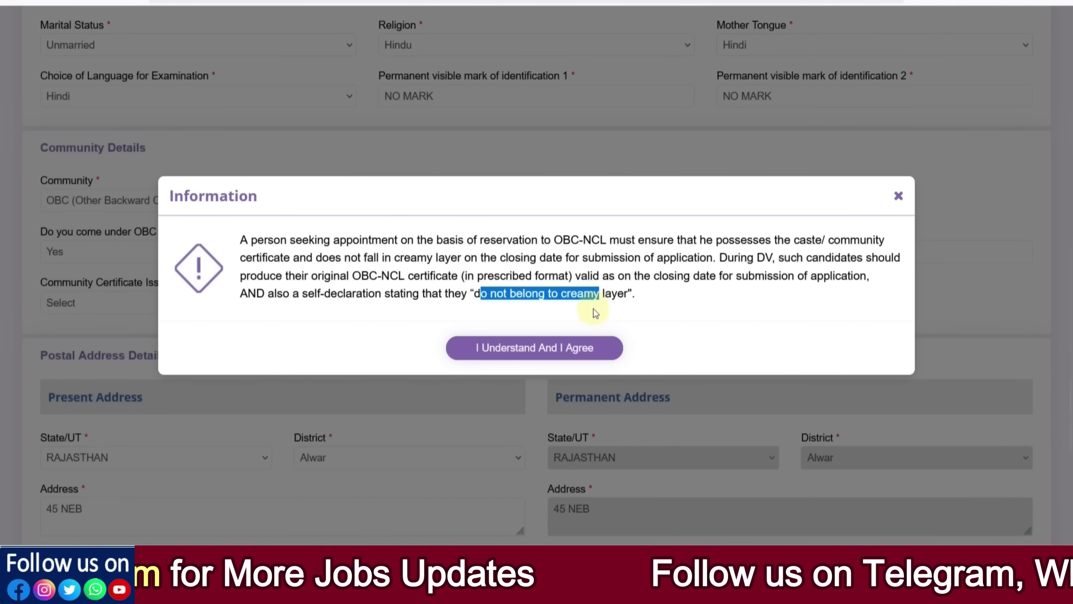
click(592, 313)
click(542, 348)
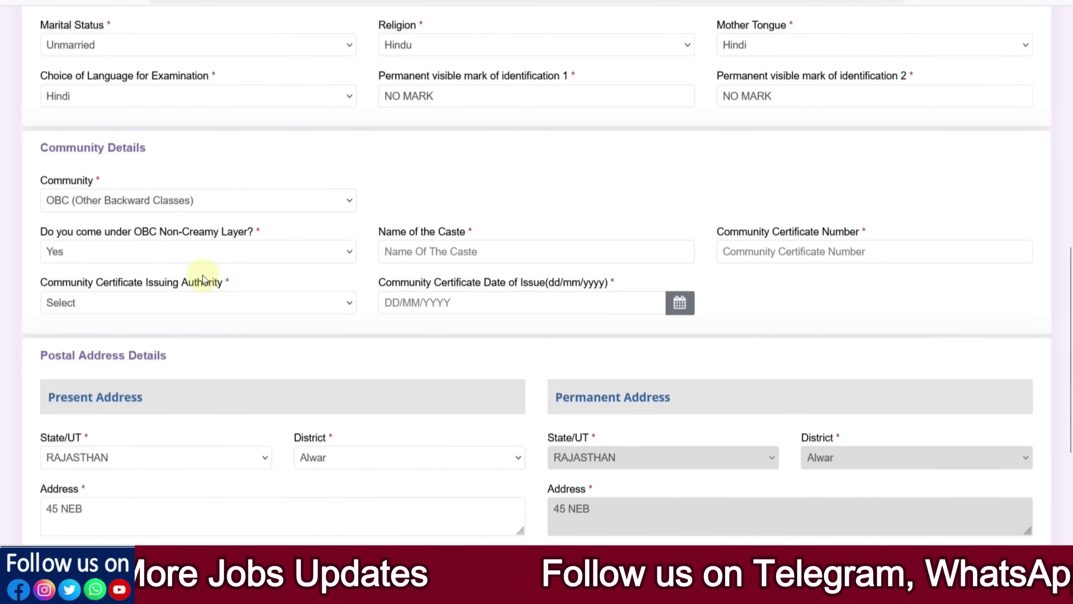
Examine the OBC caste name, certificate number, issuing authority and date of issue fields without filling them in.
click(433, 252)
click(746, 256)
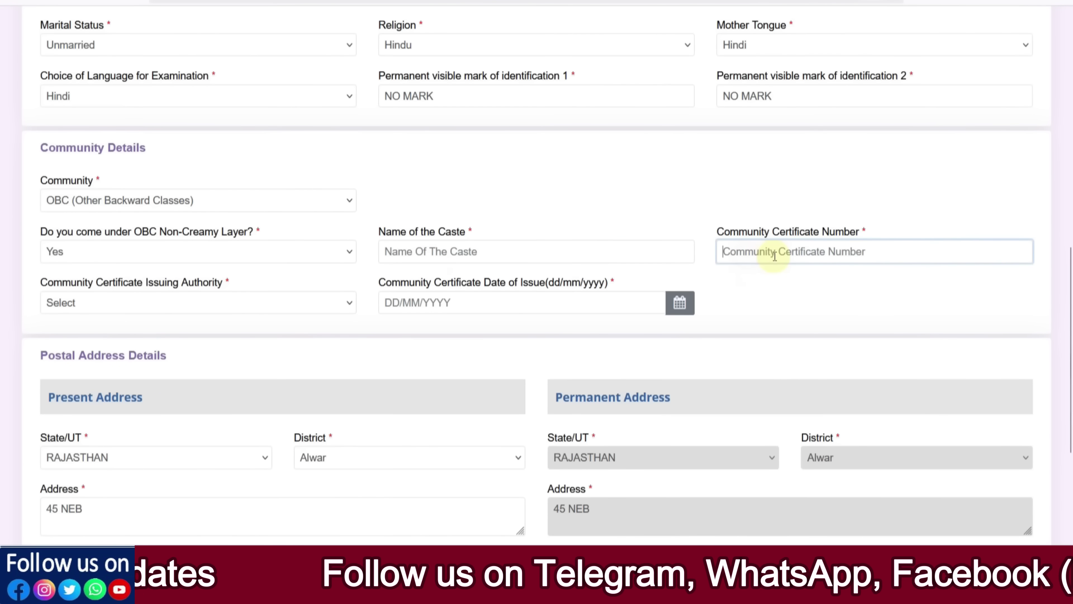
click(182, 308)
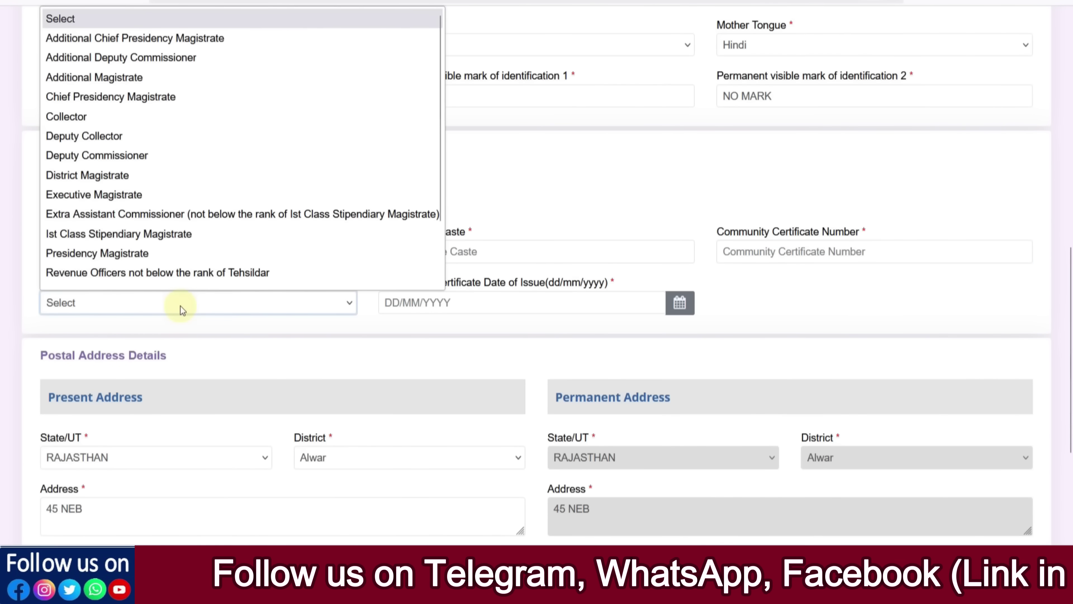
click(462, 305)
click(463, 305)
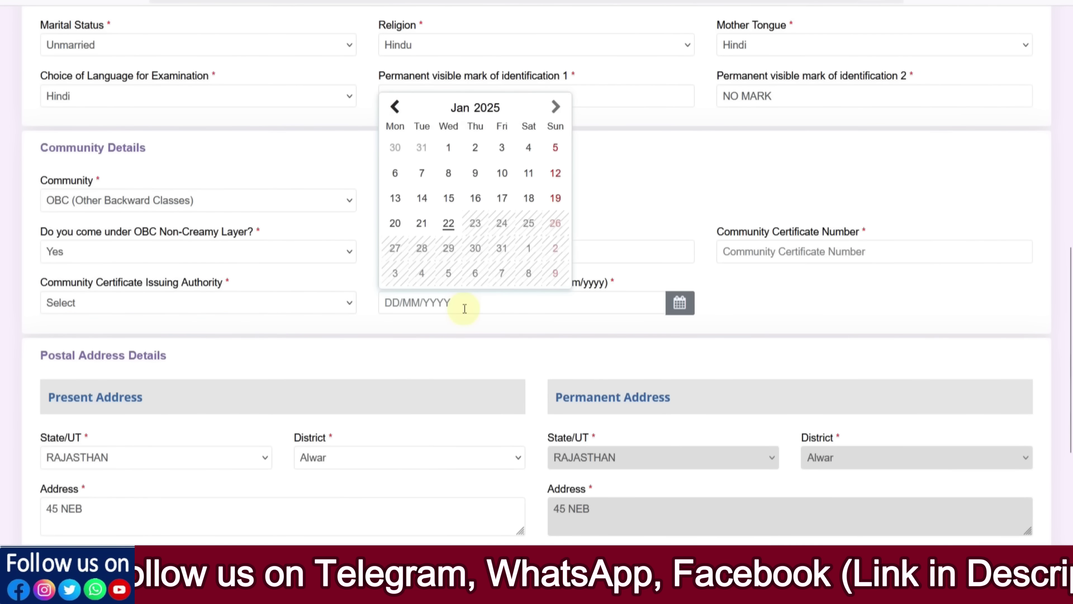
click(790, 302)
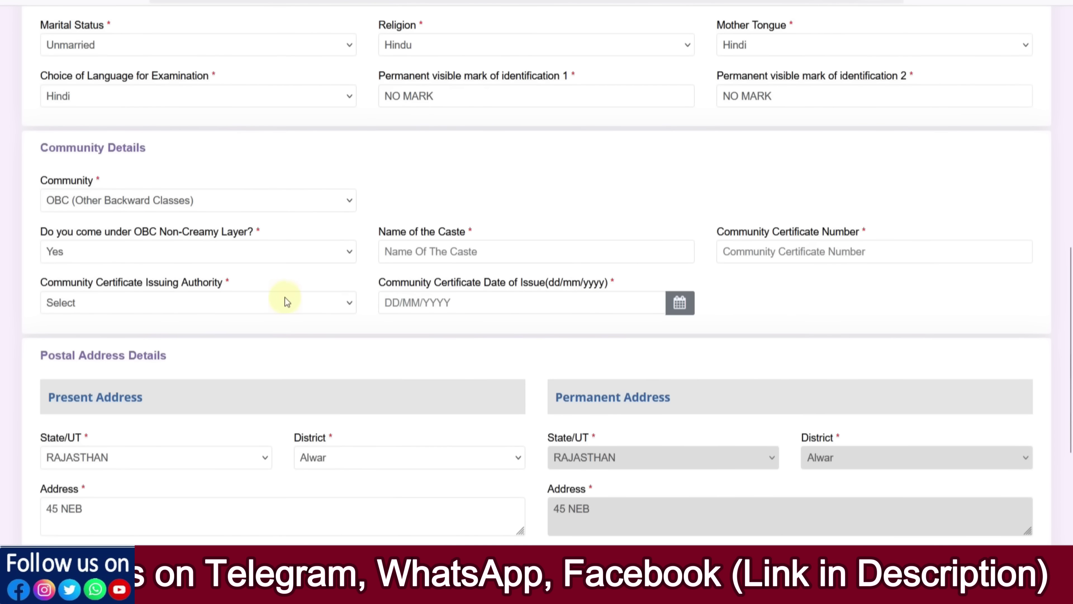
click(454, 303)
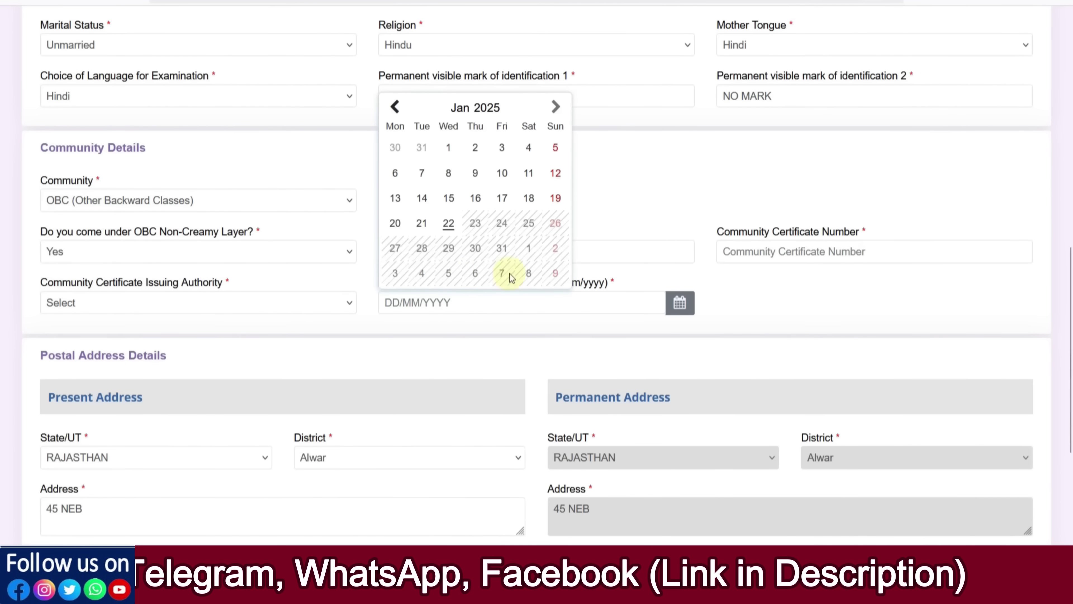
click(763, 283)
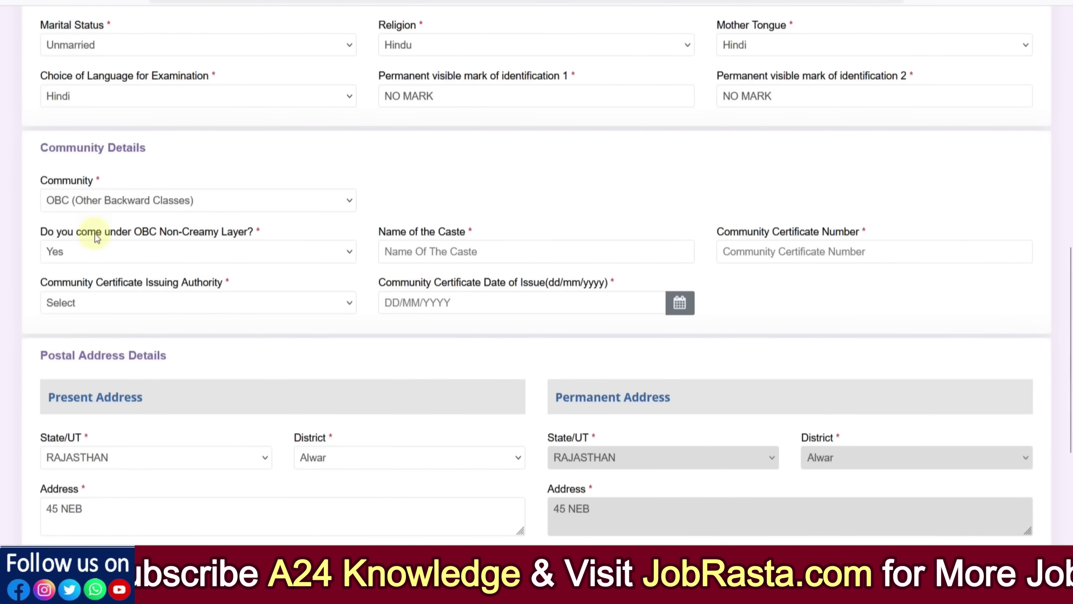
Change the community to EWS (Economically Weaker Section), read the notice distinguishing EWS from EBC and agree to it.
click(91, 200)
click(90, 320)
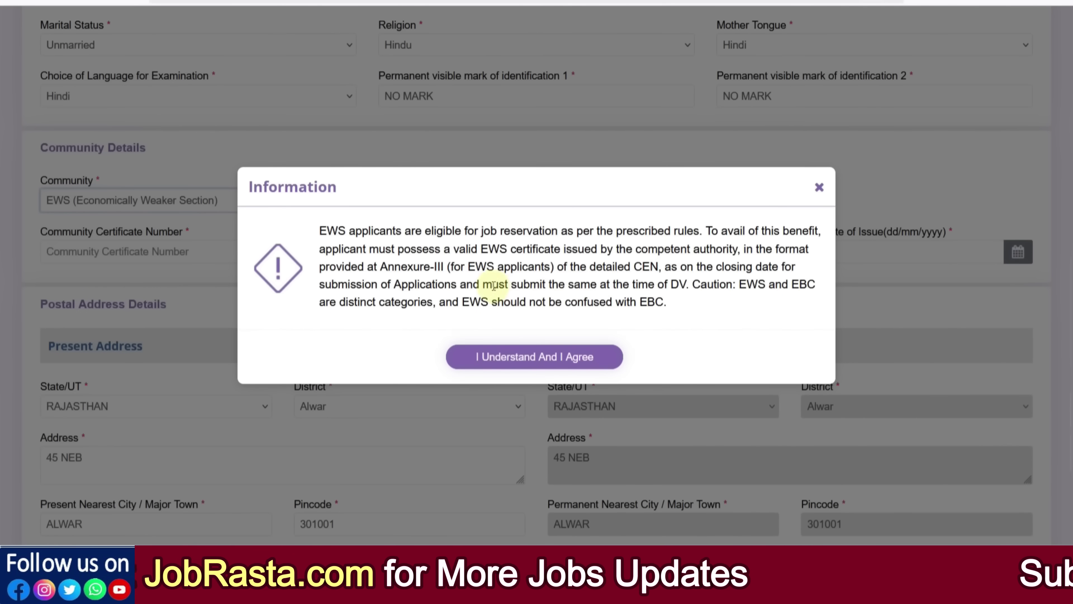
drag(476, 266, 498, 267)
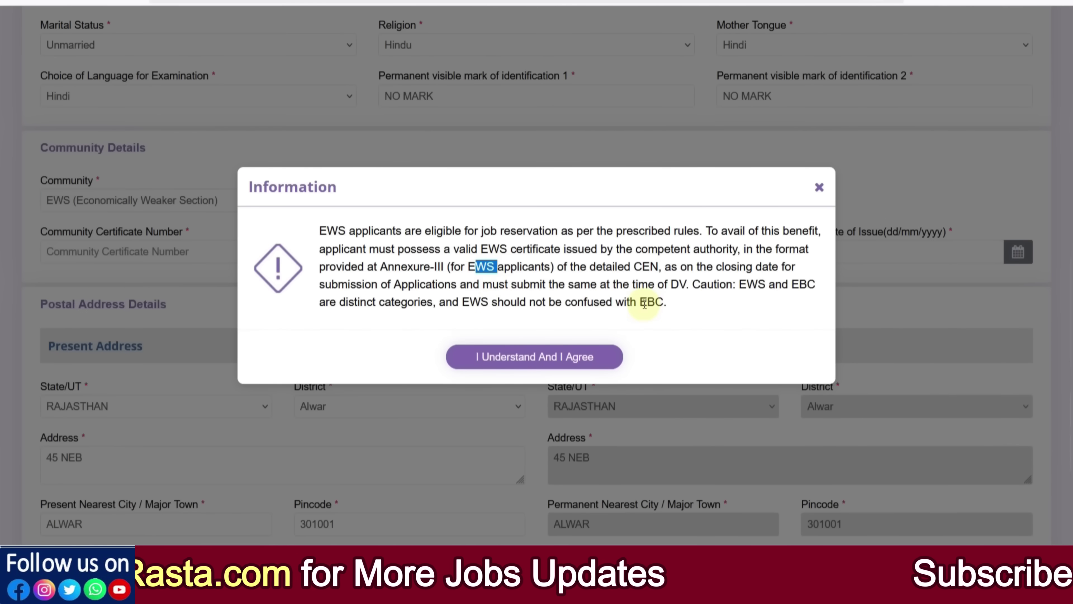
double_click(650, 302)
click(621, 315)
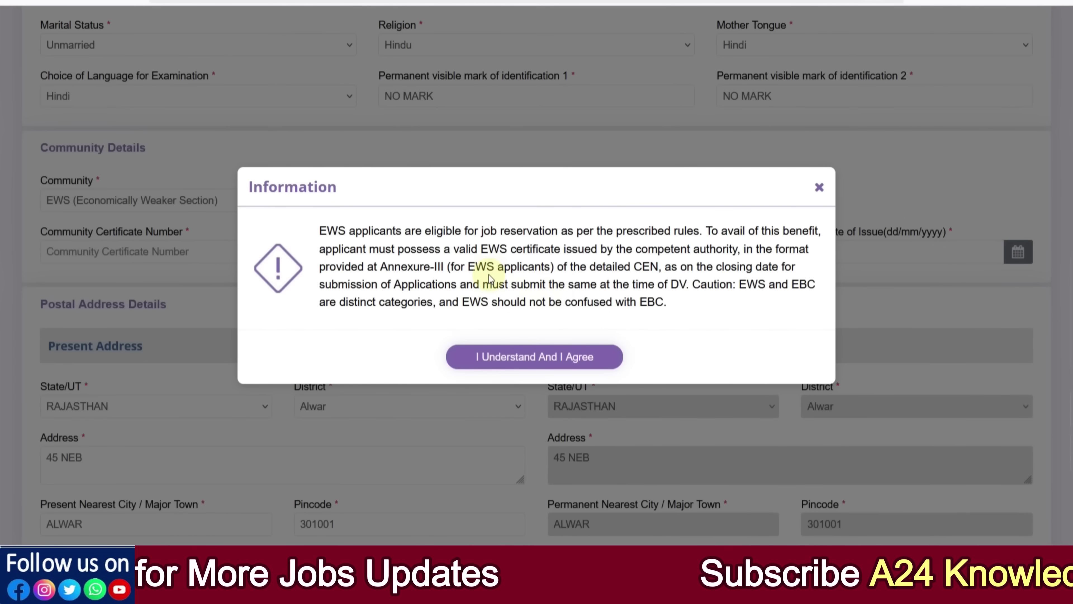
click(539, 355)
Examine the EWS certificate number, issuing authority and date of issue fields without filling them in.
click(137, 251)
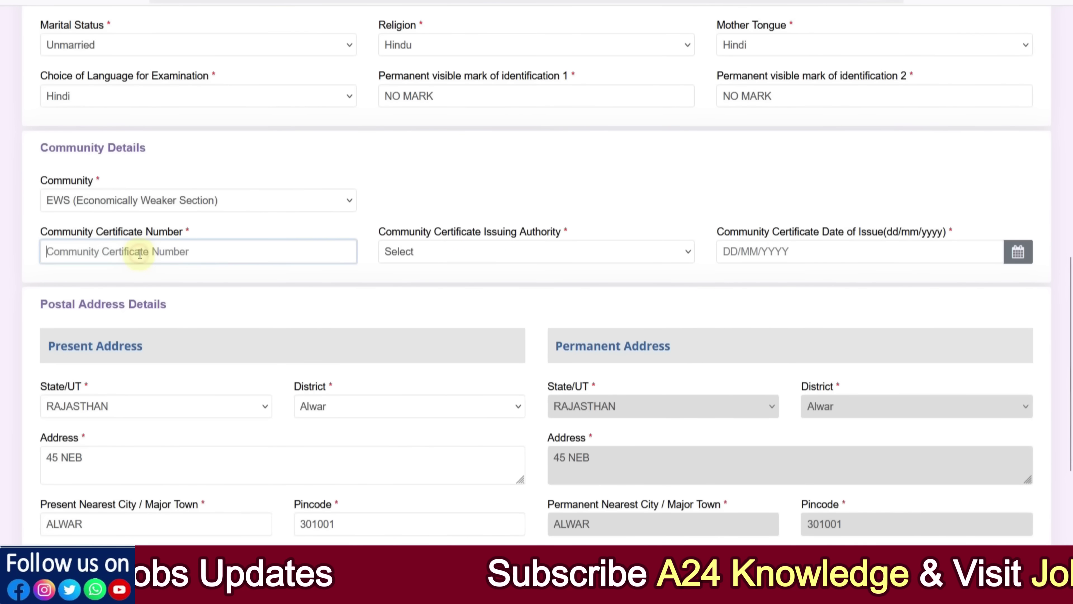
click(417, 261)
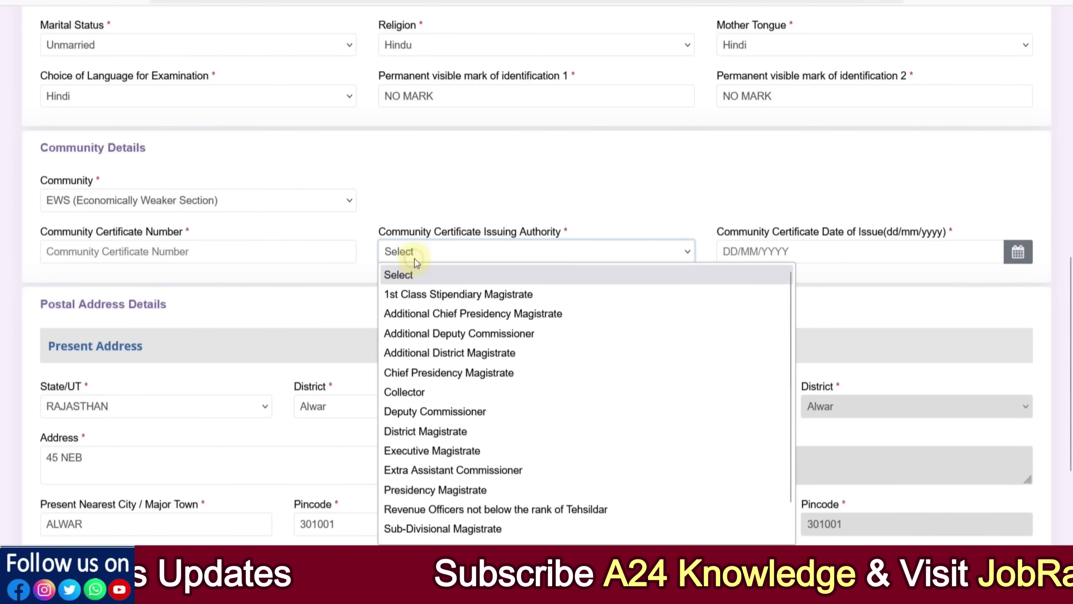
click(814, 251)
click(663, 199)
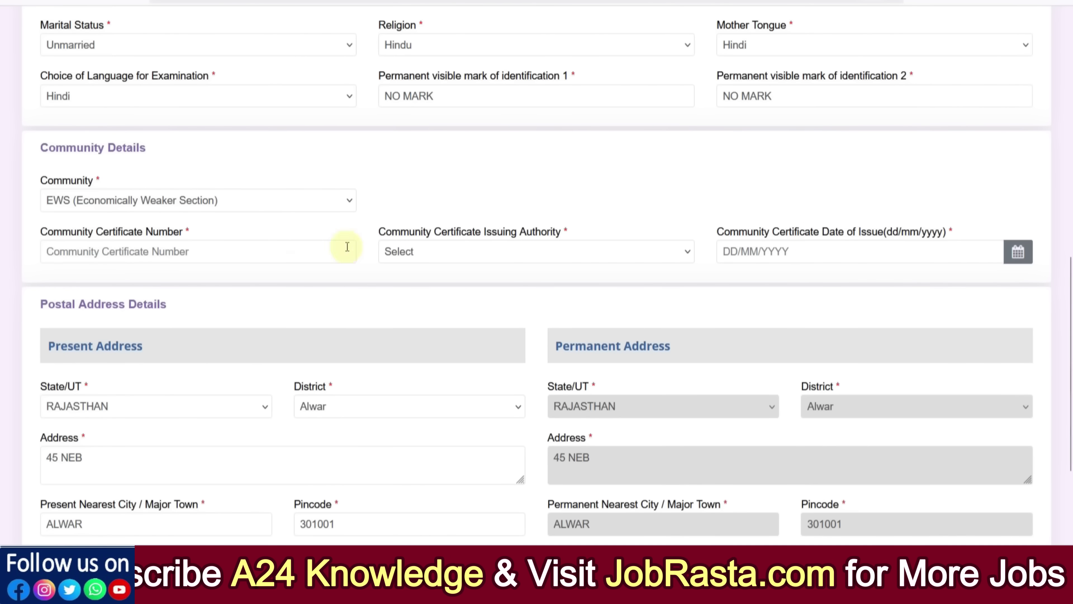
Review the present postal address fields, including the state, district, address and nearest city.
scroll(378, 277, down, 2)
scroll(377, 277, down, 2)
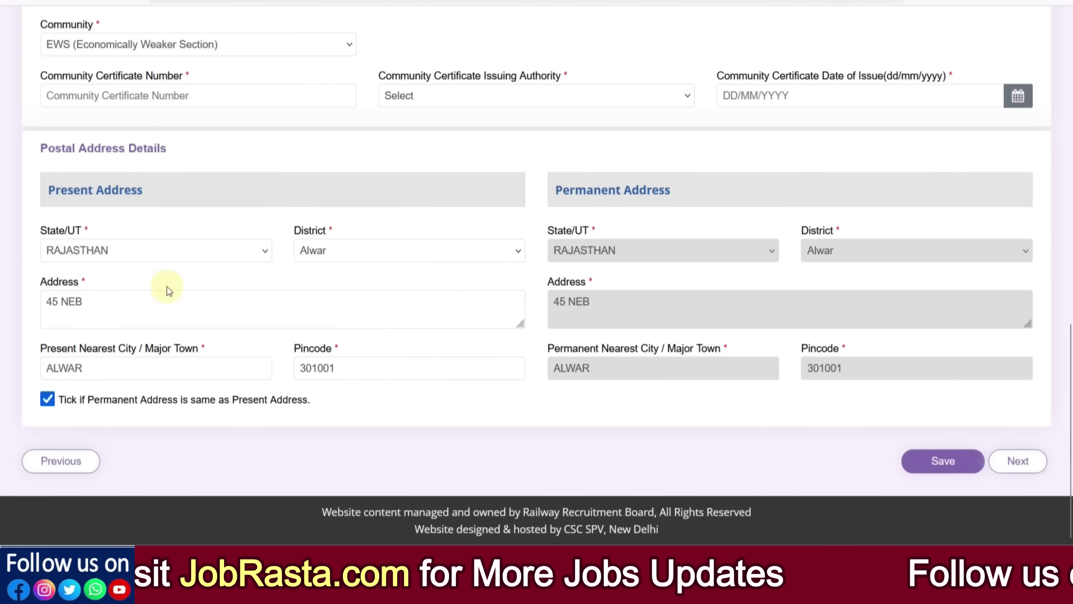
click(134, 253)
click(328, 256)
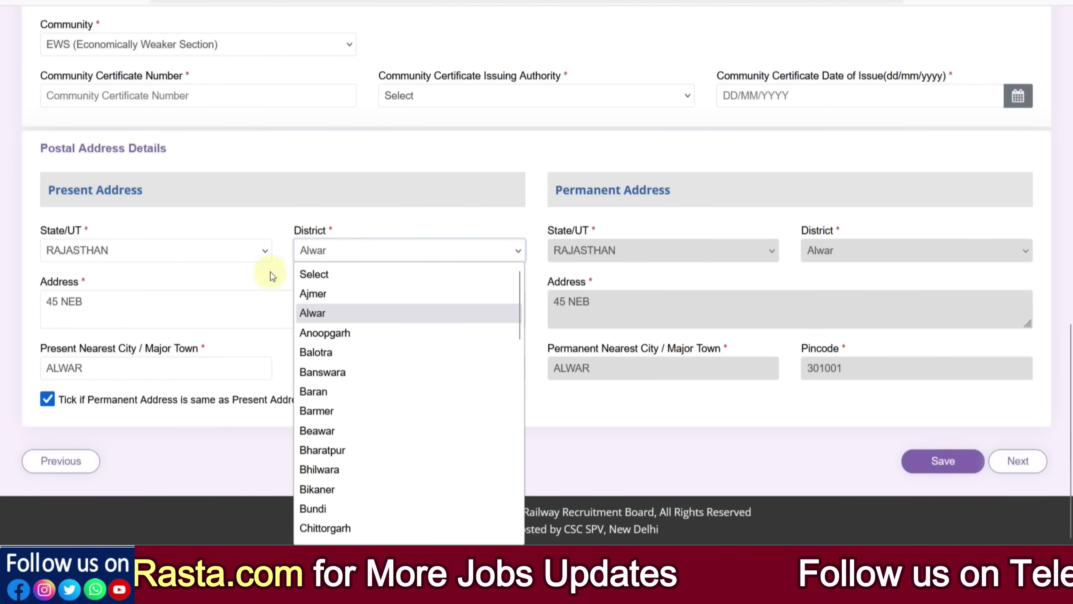
click(232, 278)
click(134, 300)
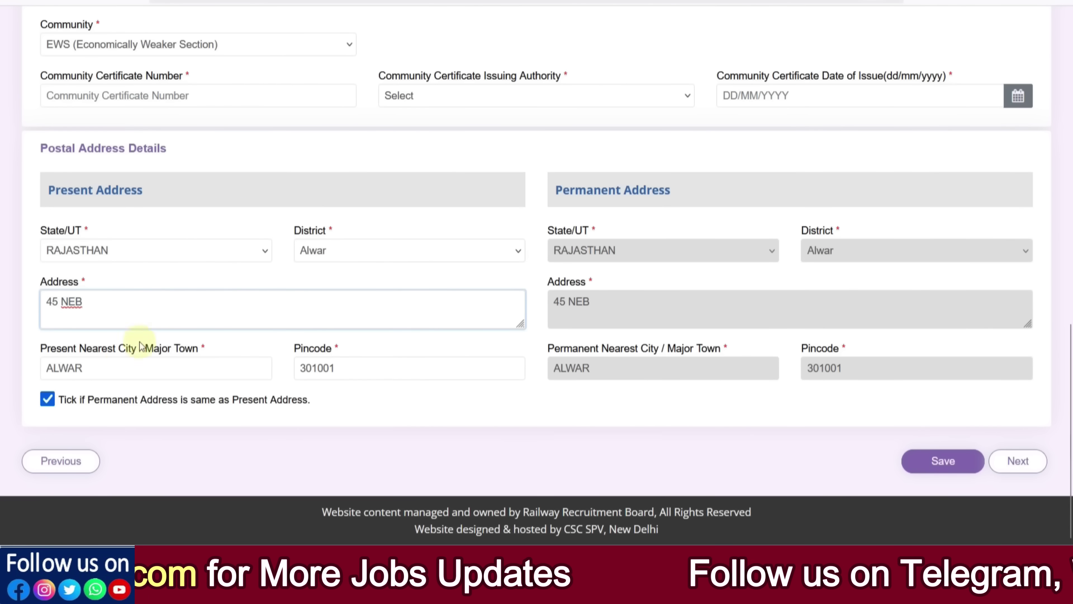
click(112, 370)
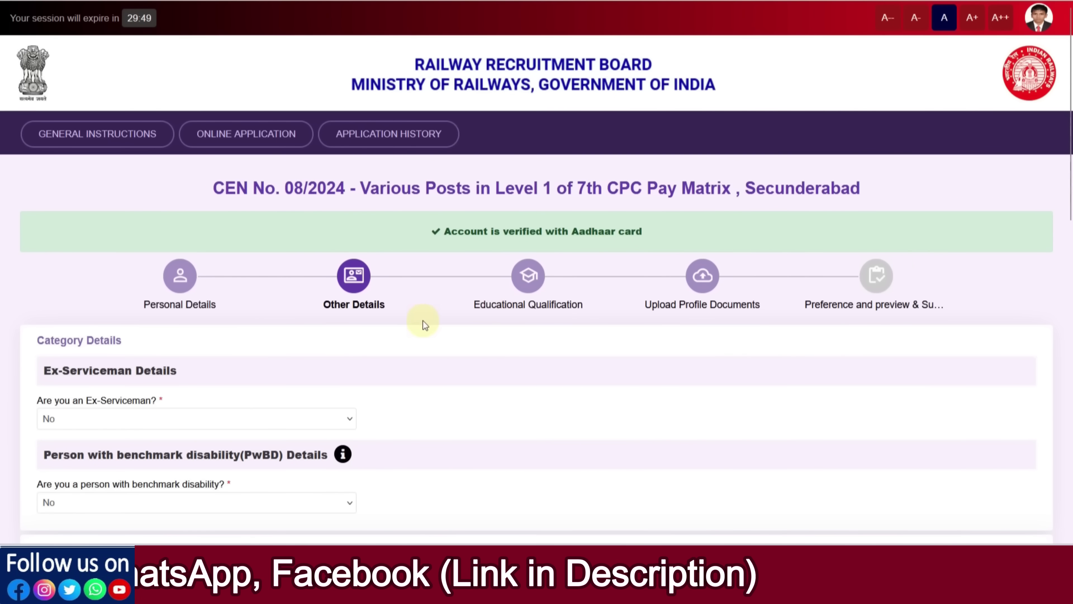
On the Other Details page, answer Yes to being an Ex-Serviceman and choose Army as the defence service.
scroll(400, 328, down, 5)
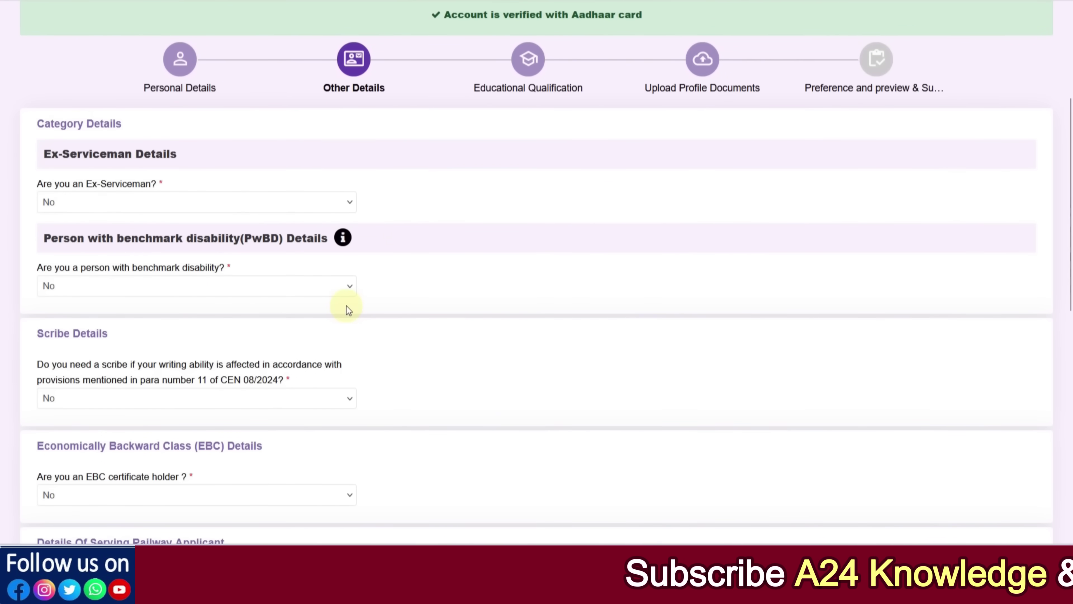
key(ctrl+plus)
click(153, 241)
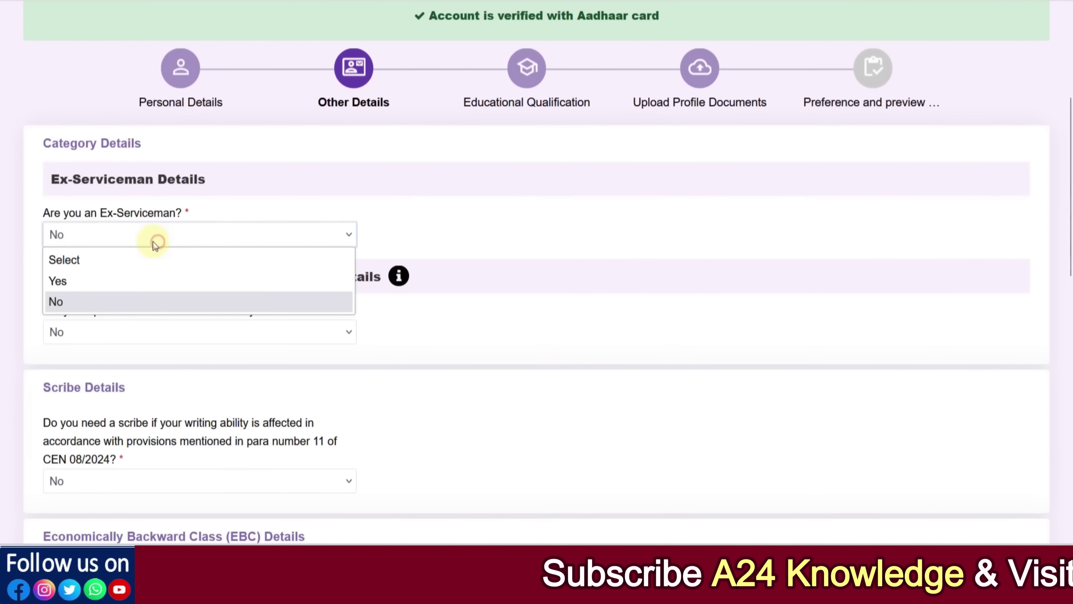
click(118, 277)
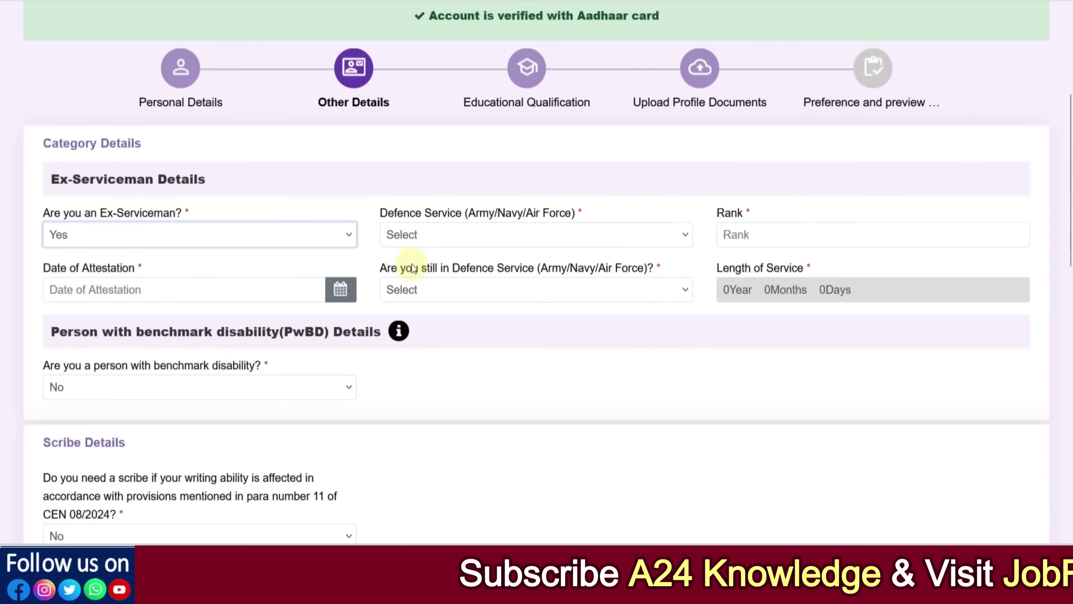
click(415, 240)
click(420, 279)
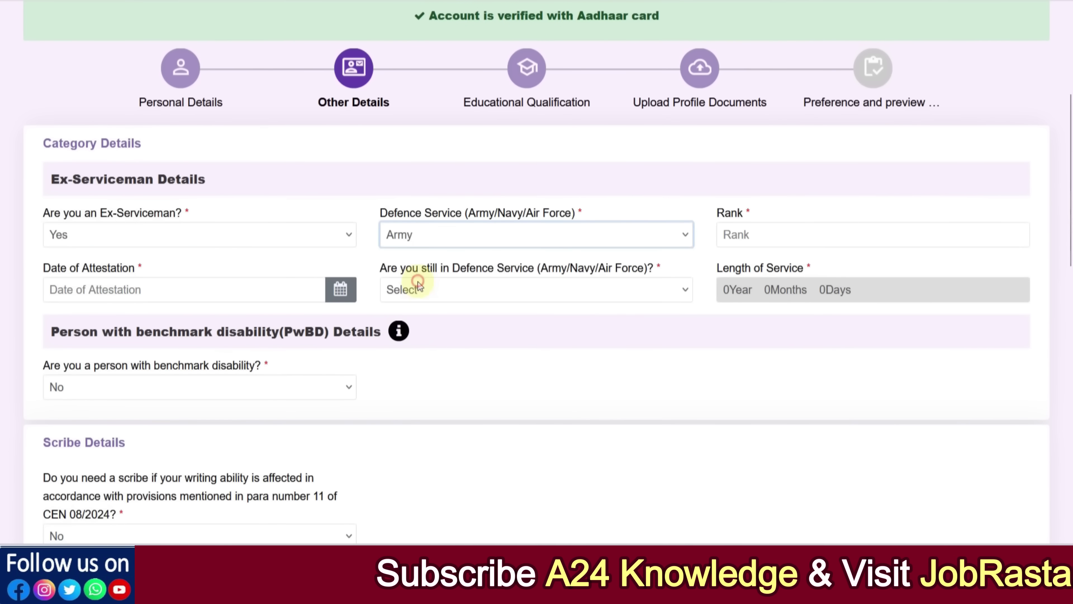
Look over the rank and attestation date fields and answer No to still being in Defence Service.
click(748, 238)
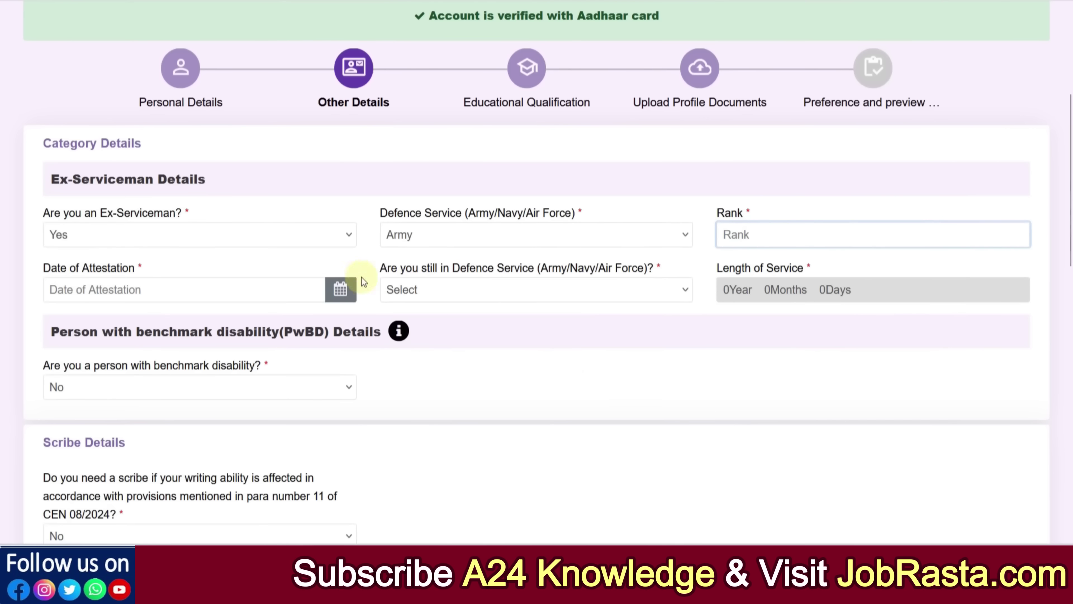
click(225, 287)
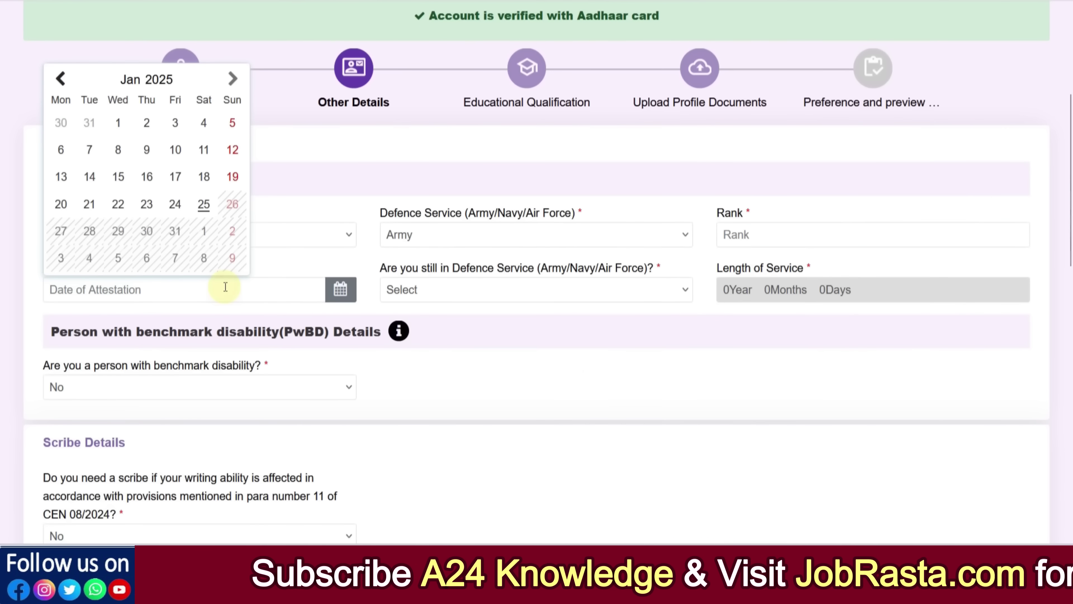
click(421, 292)
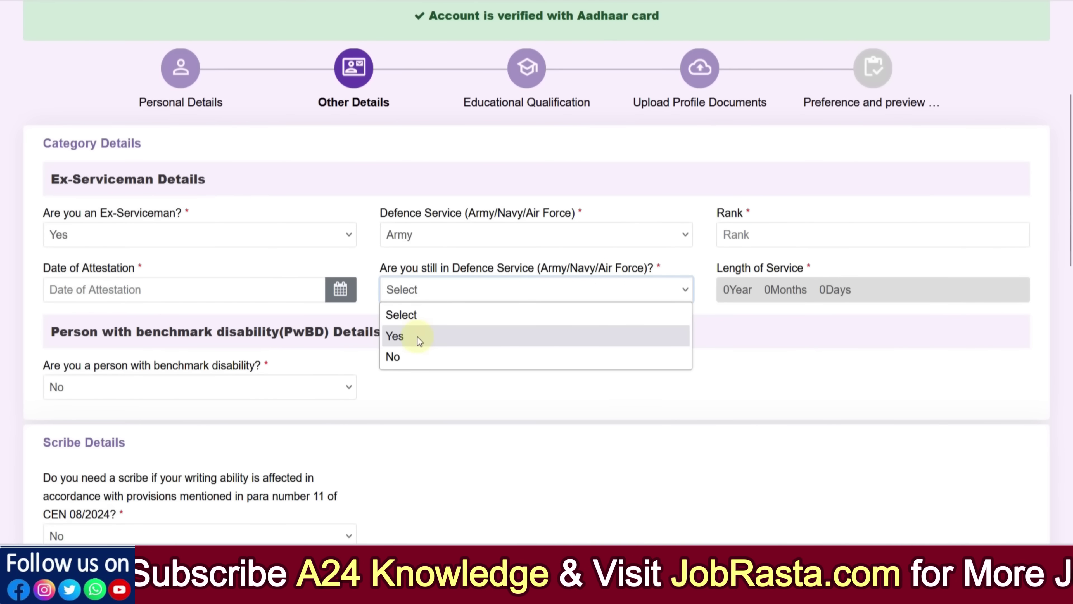
click(412, 356)
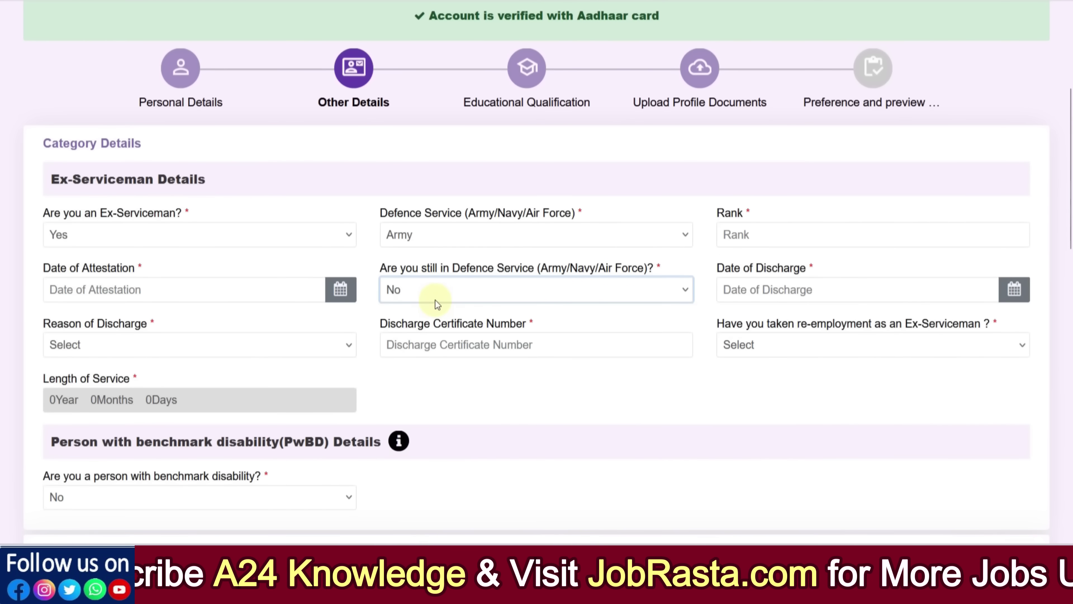
Inspect the discharge date and reason of discharge options, and answer No to re-employment as an Ex-Serviceman.
click(785, 293)
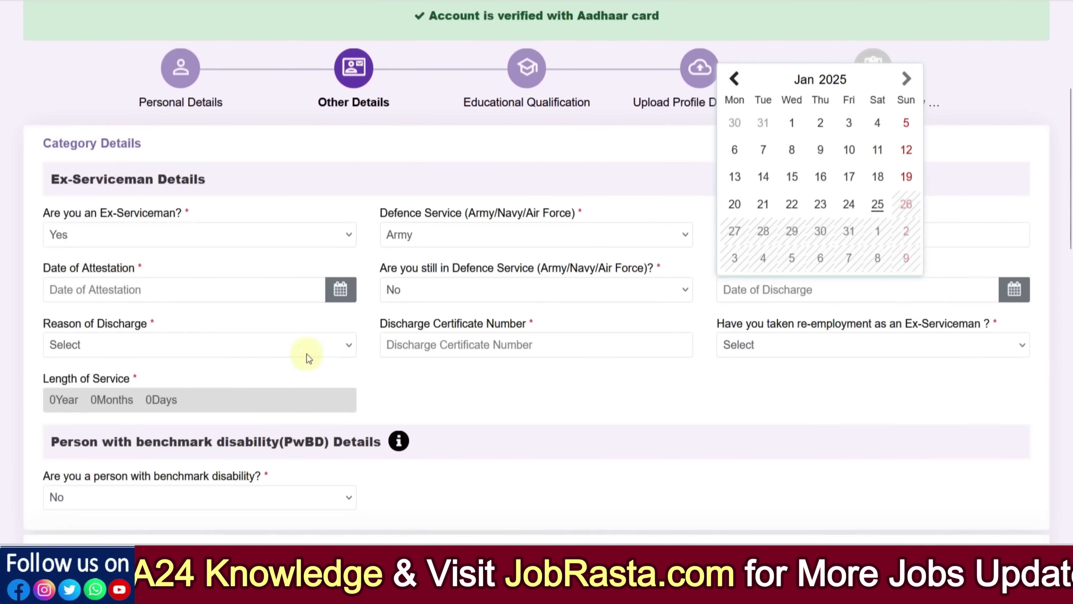
click(260, 345)
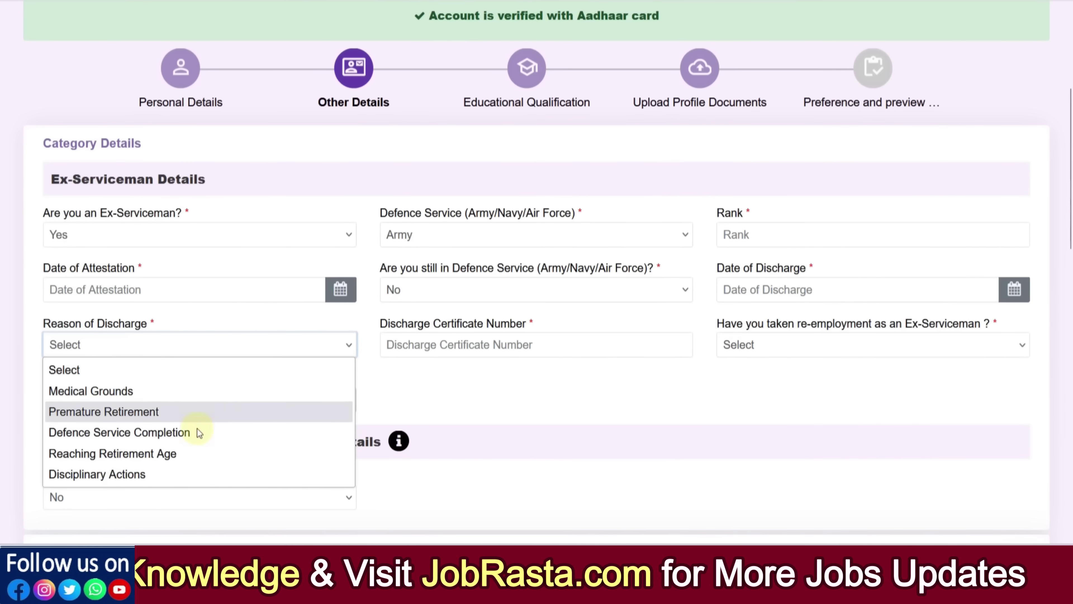
click(226, 439)
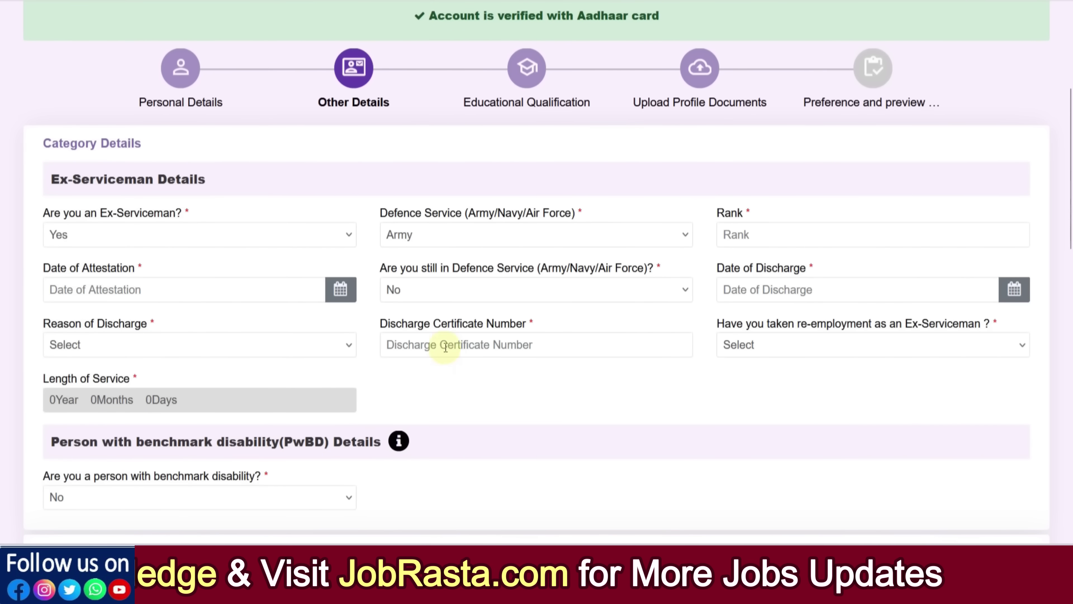
click(763, 349)
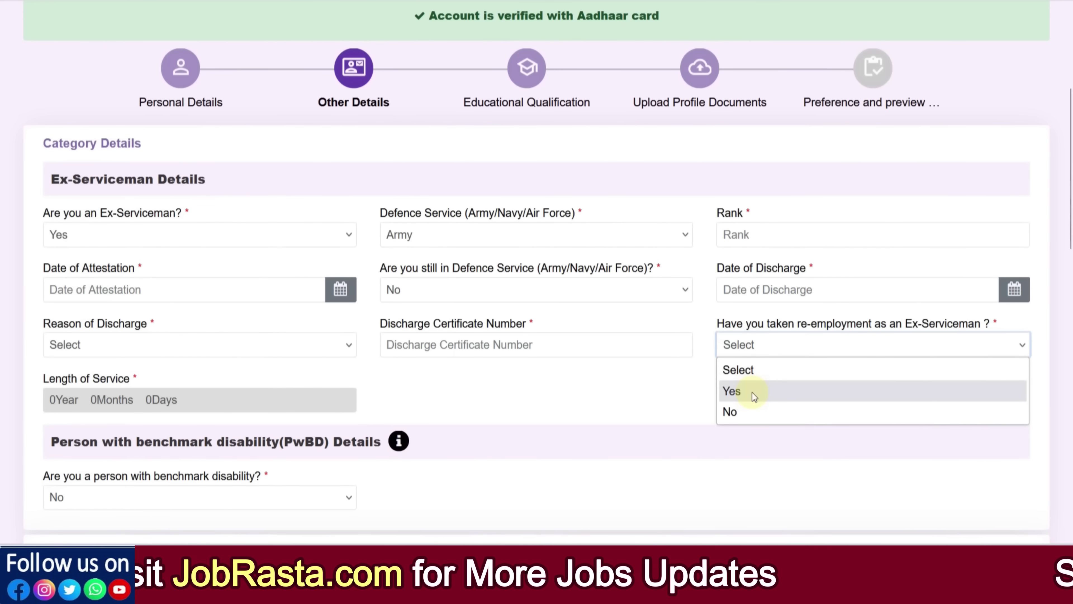
click(745, 411)
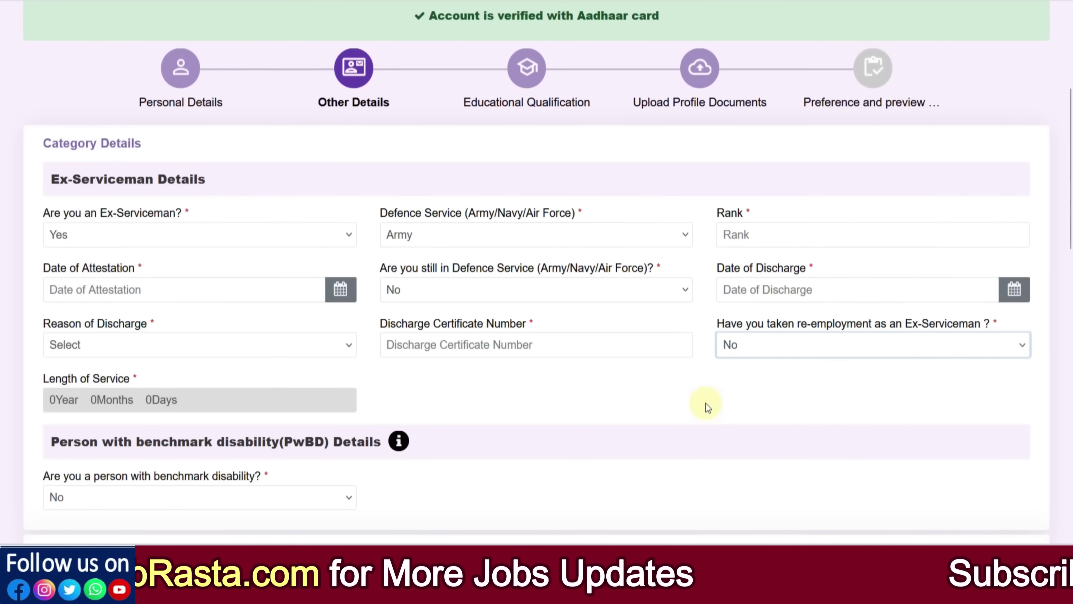
Change the Ex-Serviceman answer to No.
click(150, 235)
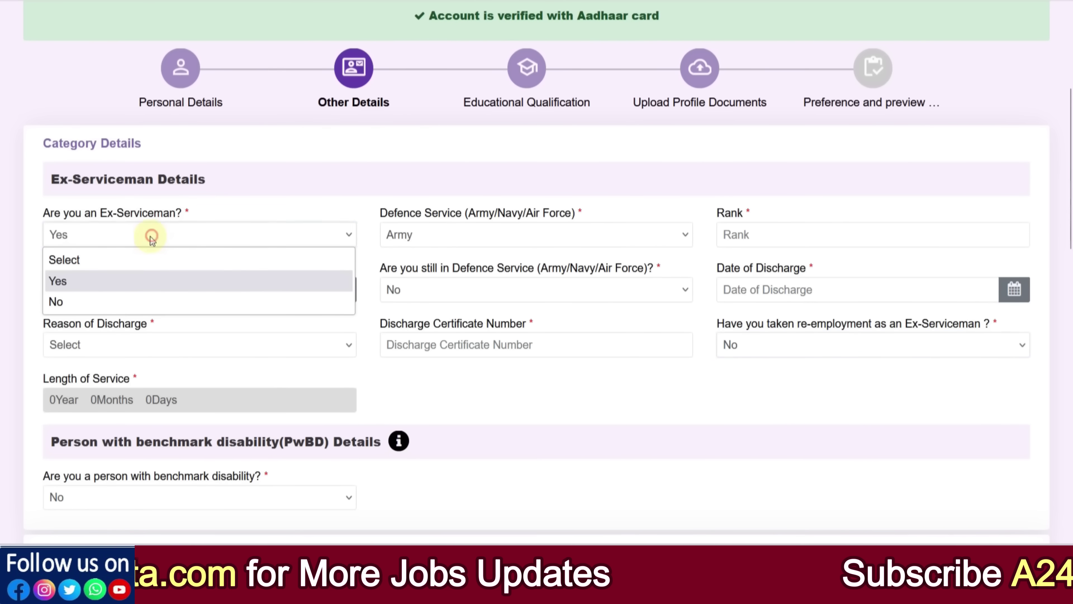
click(119, 302)
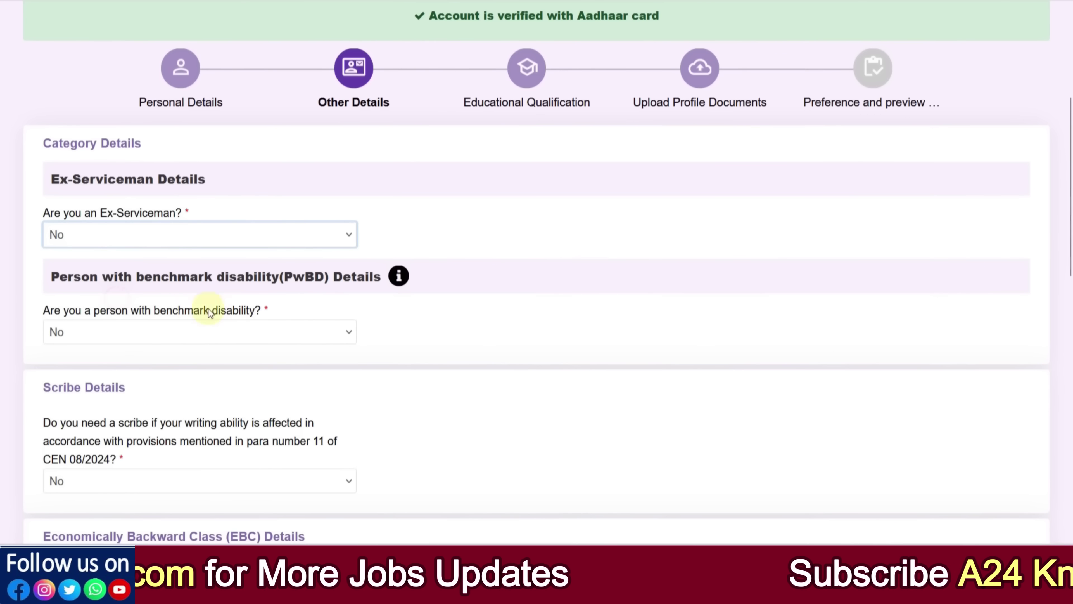
Answer Yes to benchmark disability, choose Hearing Impairment (HI) as the disability category and view its sub-disability options.
click(189, 332)
click(124, 376)
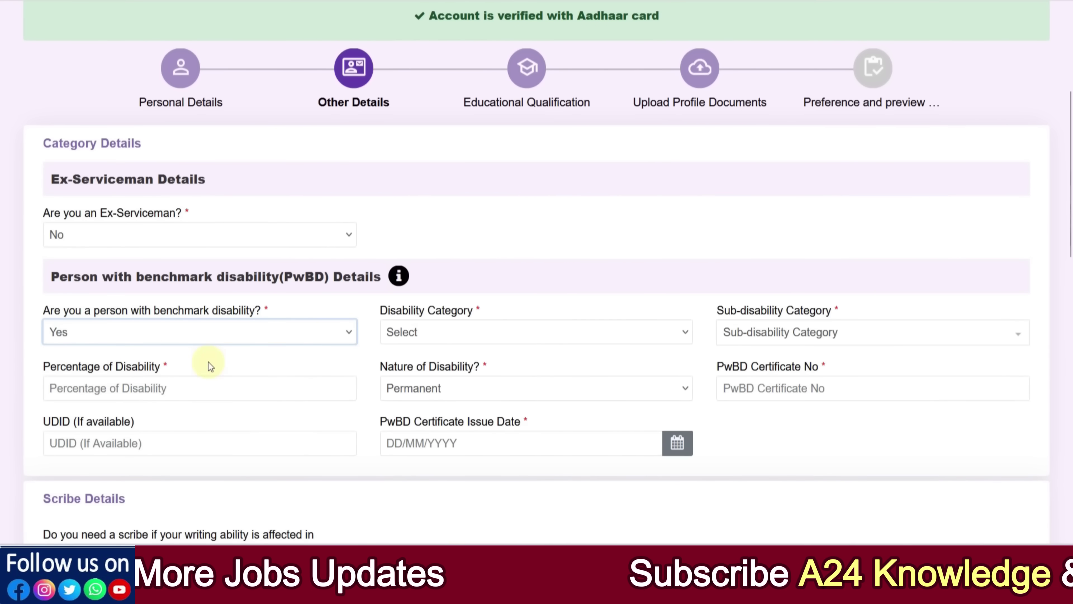
click(438, 340)
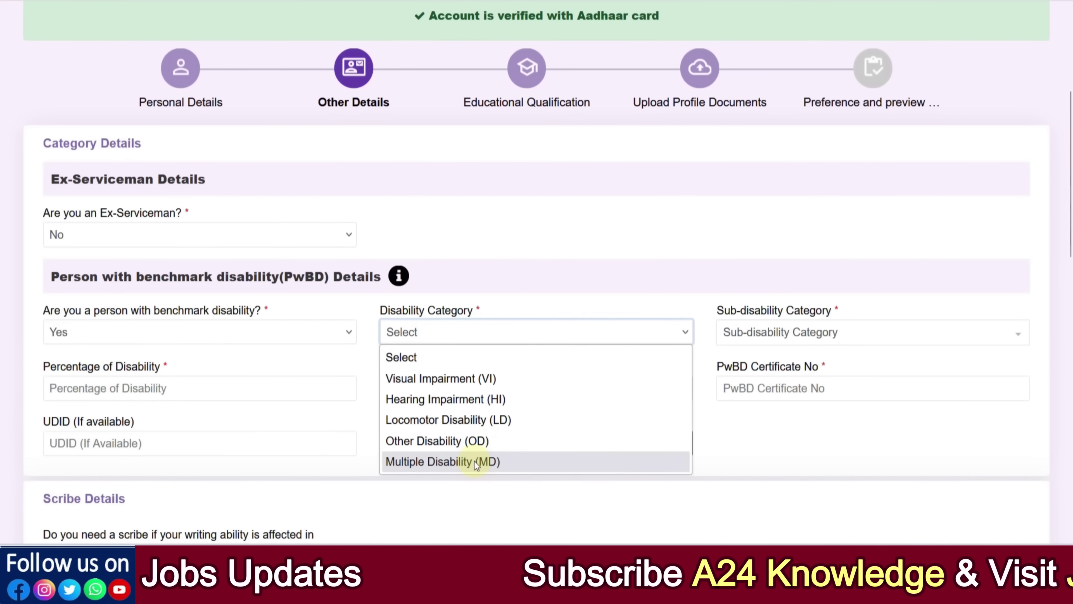
click(761, 334)
click(765, 334)
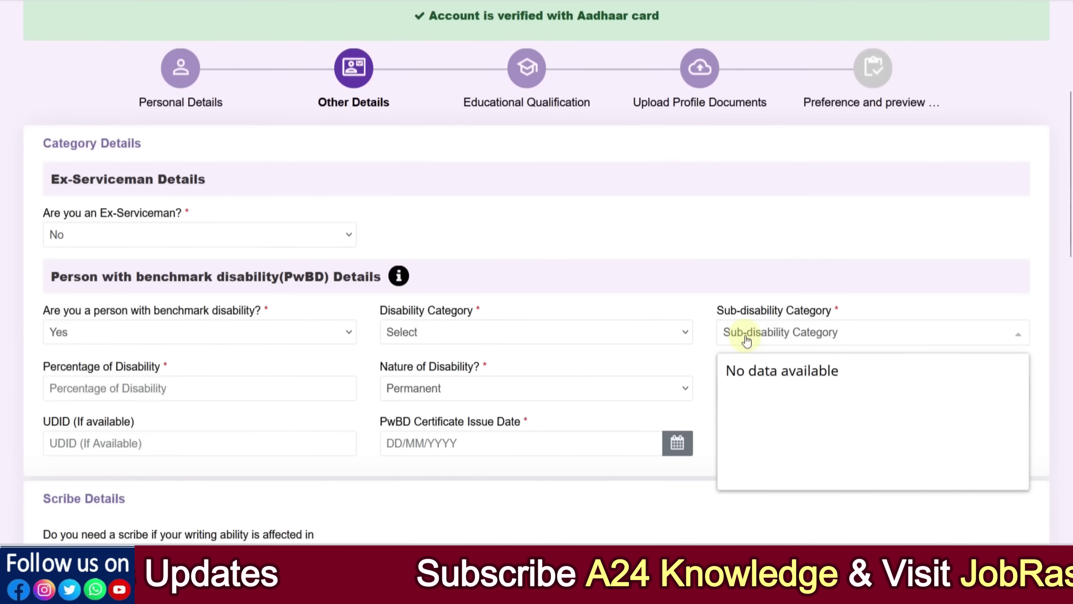
click(508, 333)
click(456, 399)
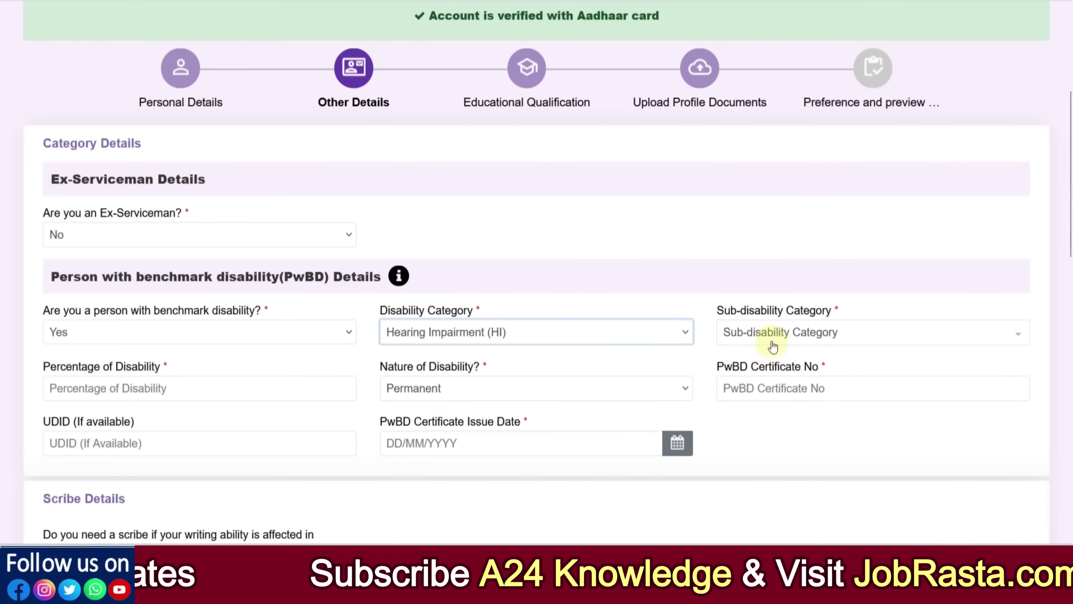
click(772, 334)
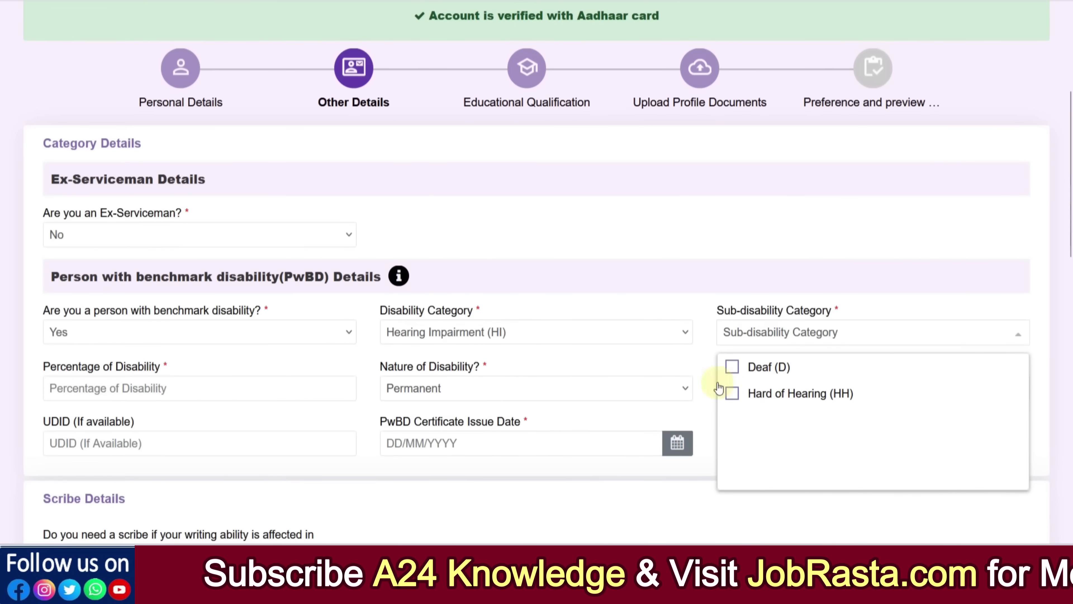
Examine the nature of disability options and the PwBD certificate number and issue date fields without filling them in.
click(282, 361)
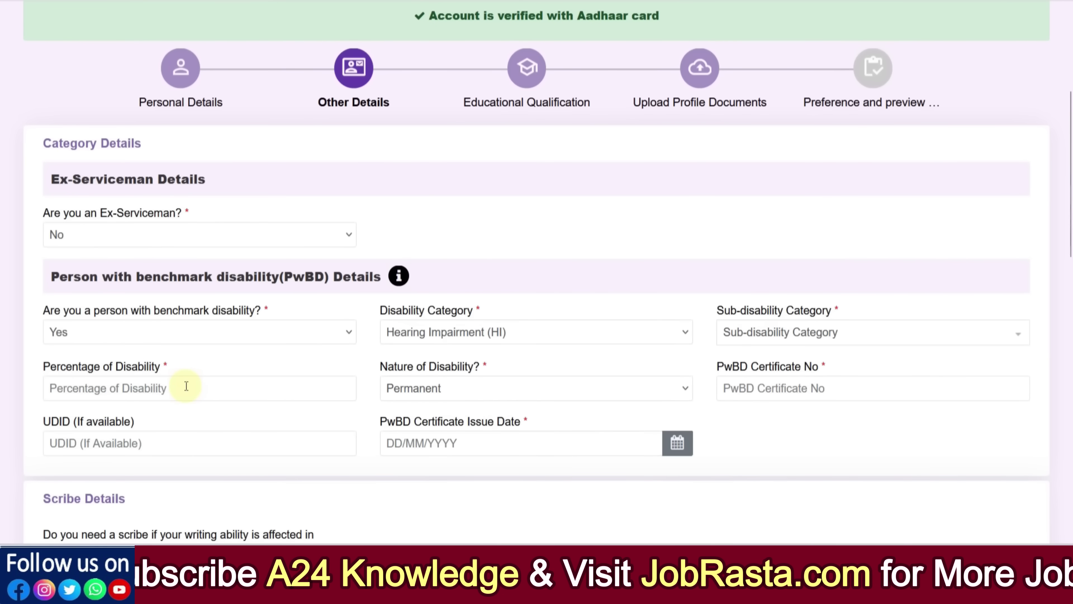
click(441, 388)
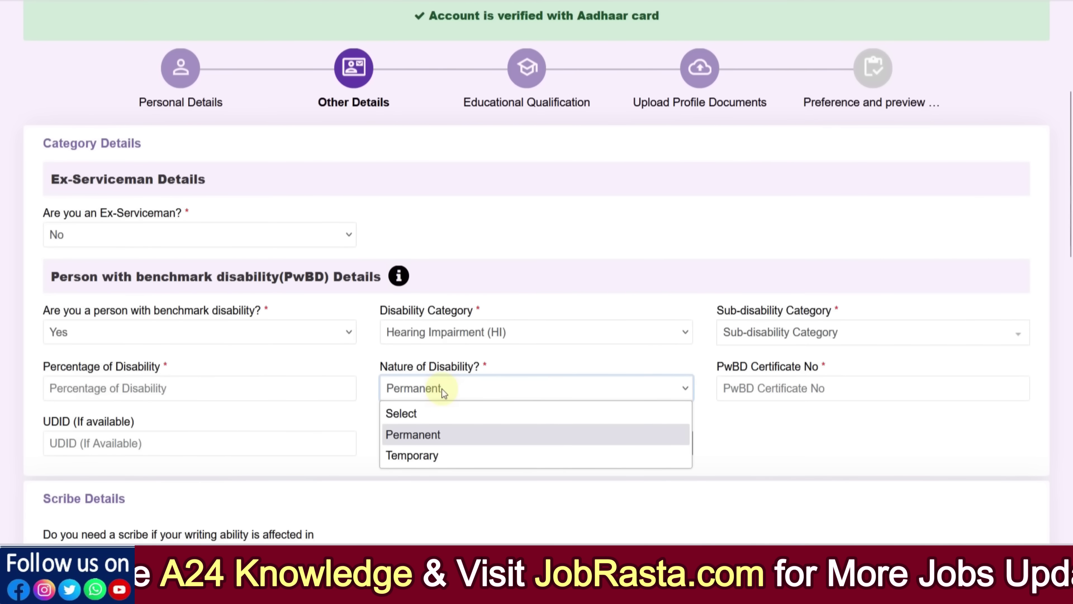
click(616, 367)
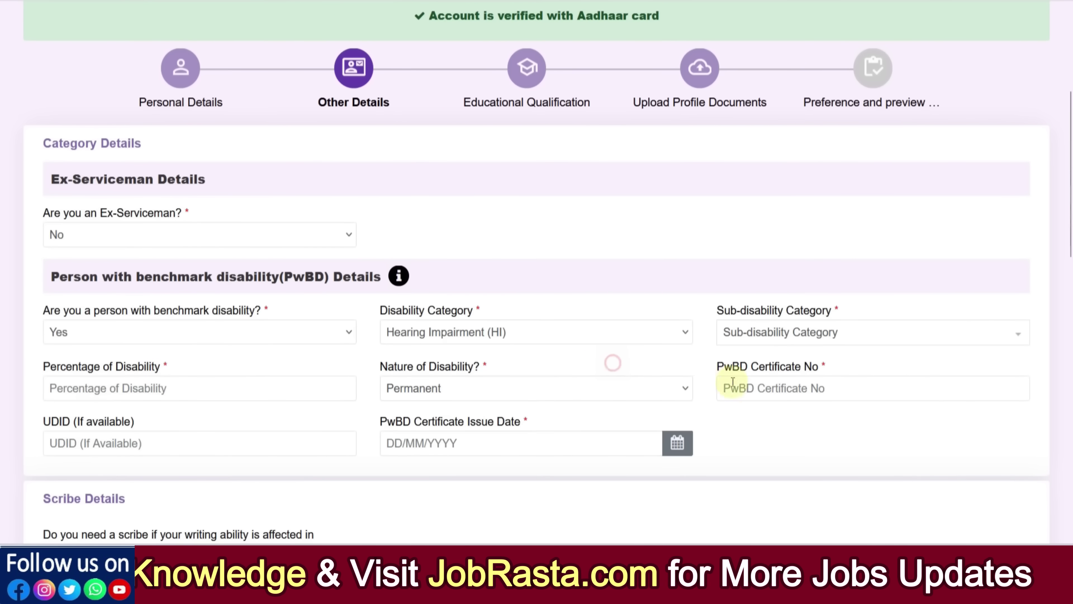
click(766, 389)
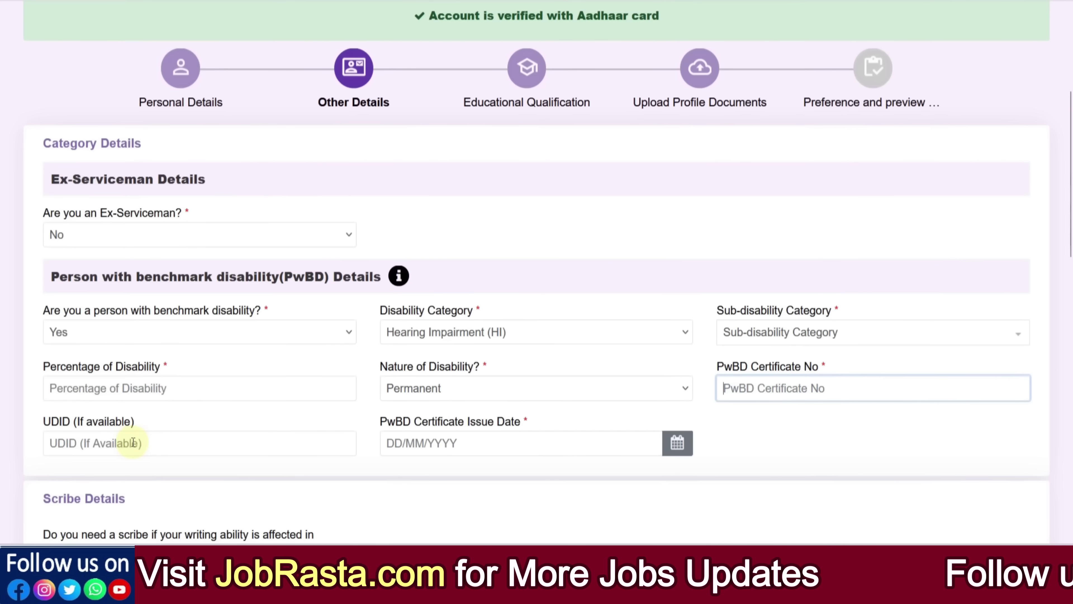
click(678, 443)
click(718, 429)
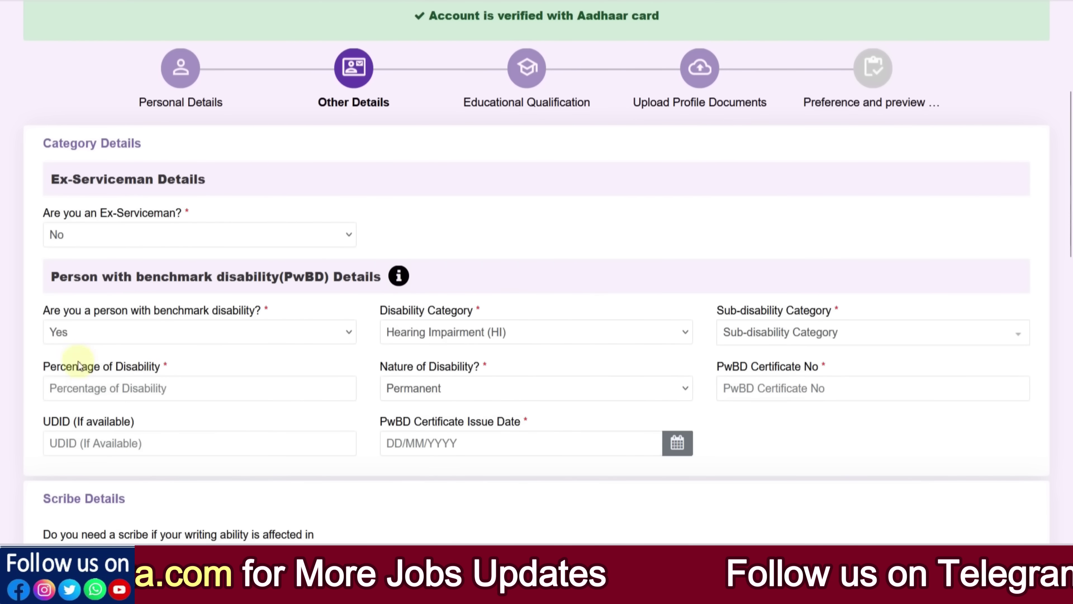
Change the benchmark disability answer to No.
click(80, 341)
click(60, 398)
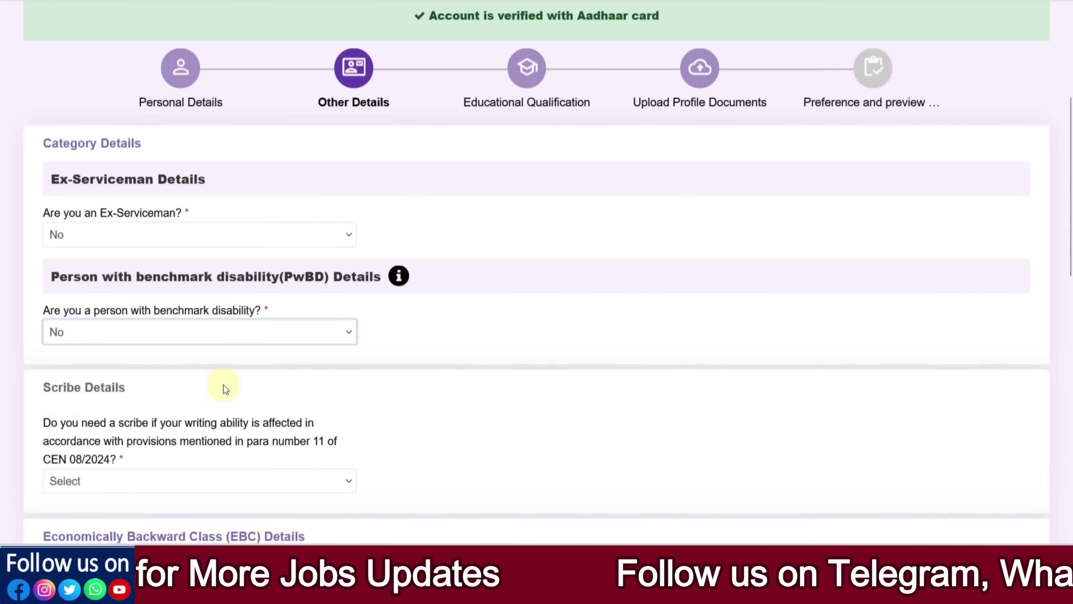
Read the question about needing a scribe and recheck the benchmark disability options without changing the answer.
scroll(169, 408, down, 2)
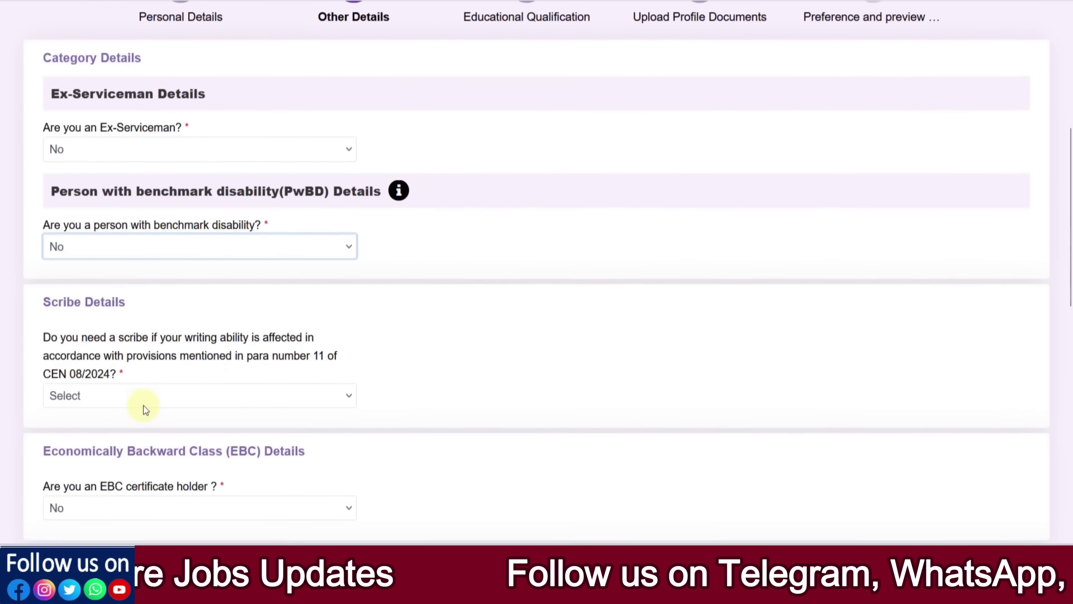
drag(194, 342, 249, 340)
click(391, 349)
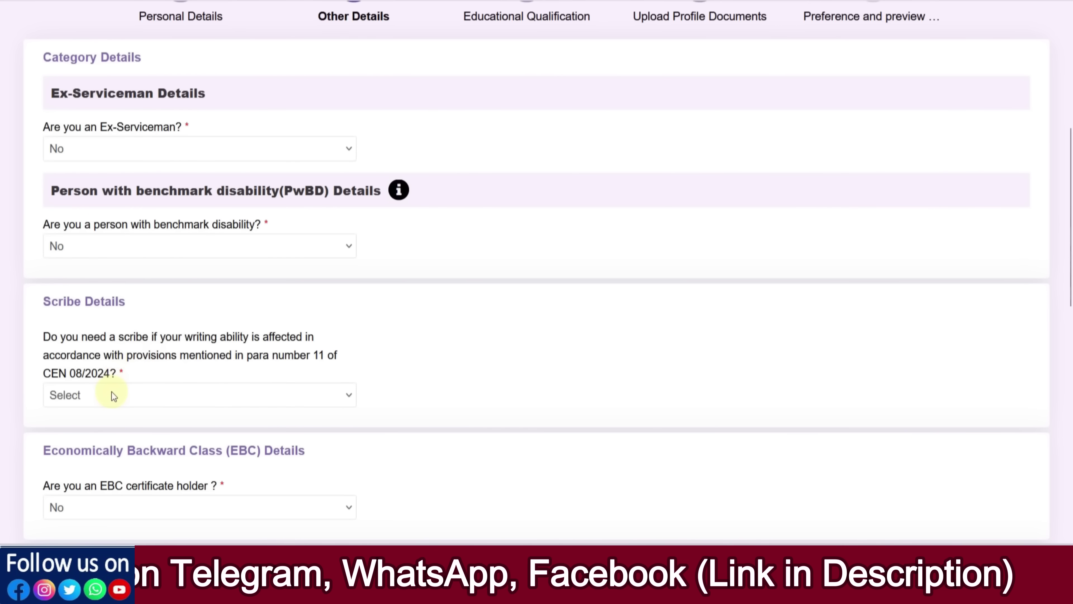
click(144, 246)
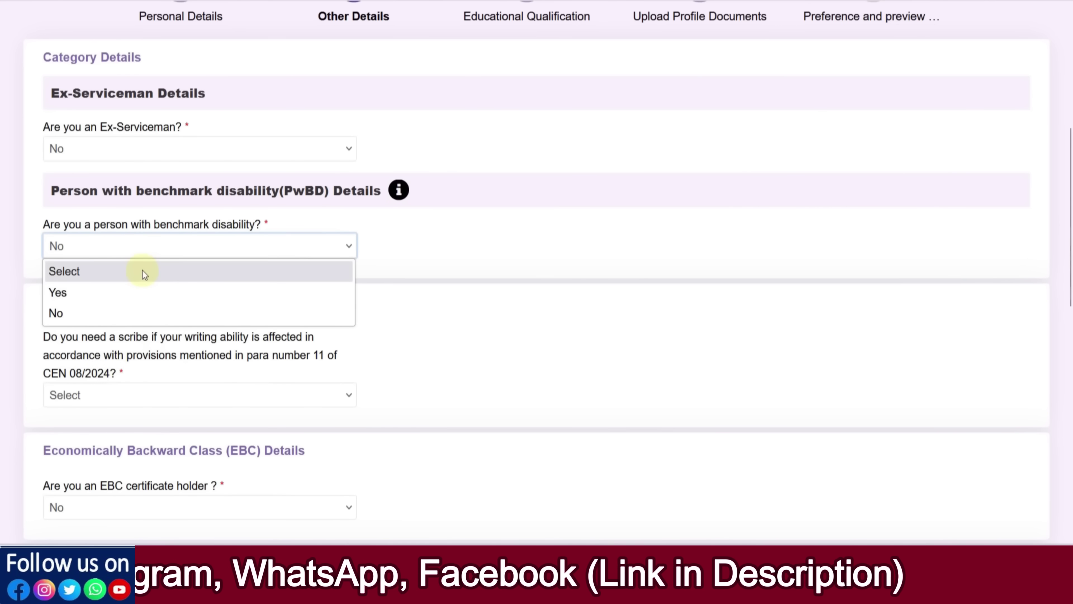
click(399, 298)
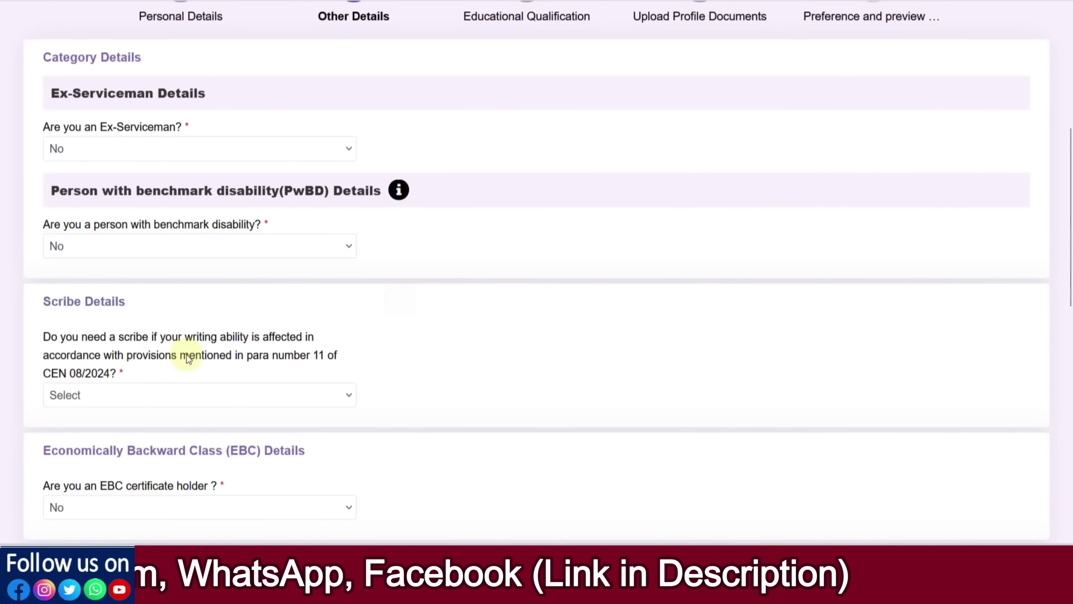
Answer Yes to needing a scribe, agree to the scribe qualification notice and inspect the scribe details question.
click(114, 399)
click(92, 448)
click(496, 347)
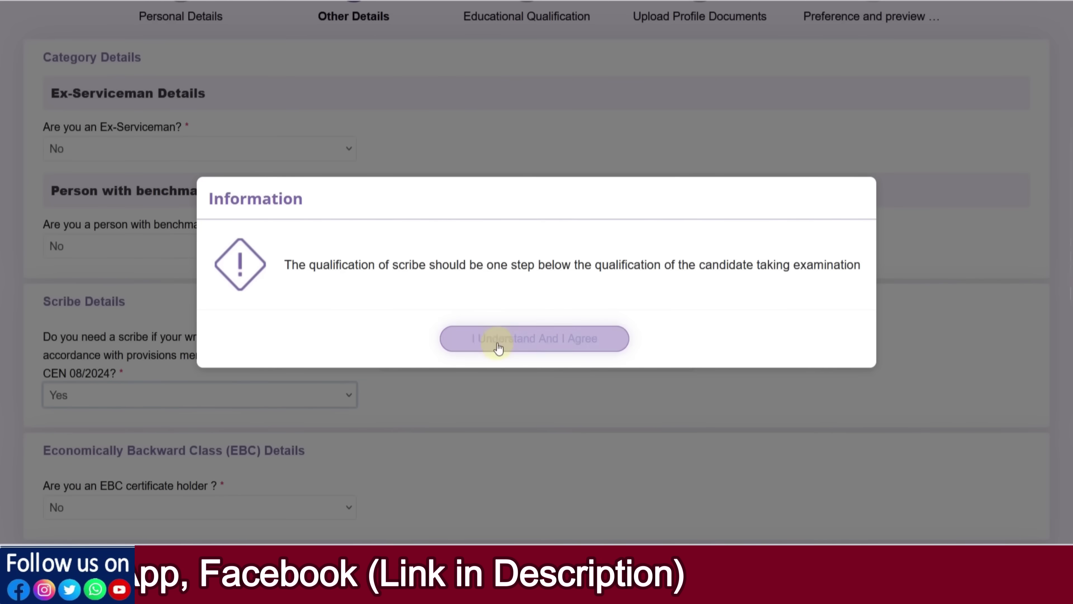
click(436, 363)
Set the answer to needing a scribe to No.
click(163, 403)
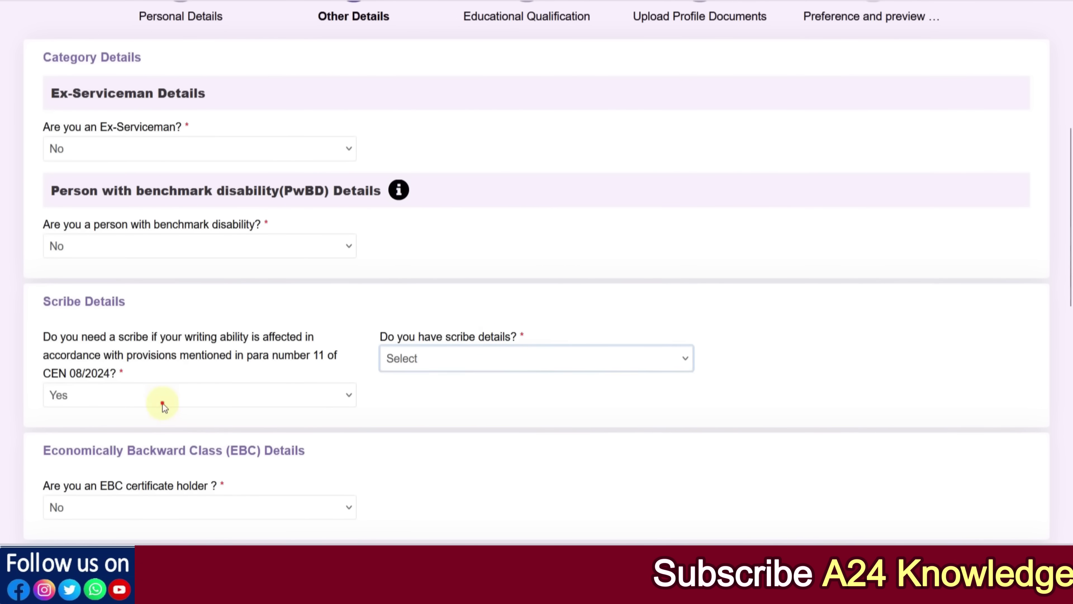
click(162, 403)
click(94, 462)
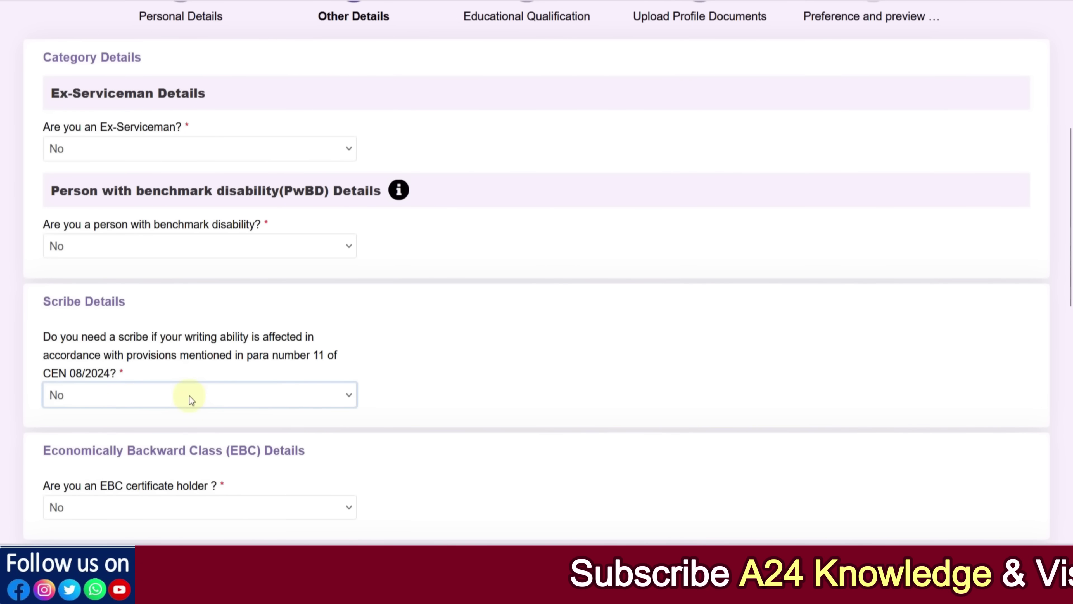
Answer Yes to being an EBC certificate holder, read the notice on income limits and BPL cards, and agree to it.
scroll(190, 396, down, 2)
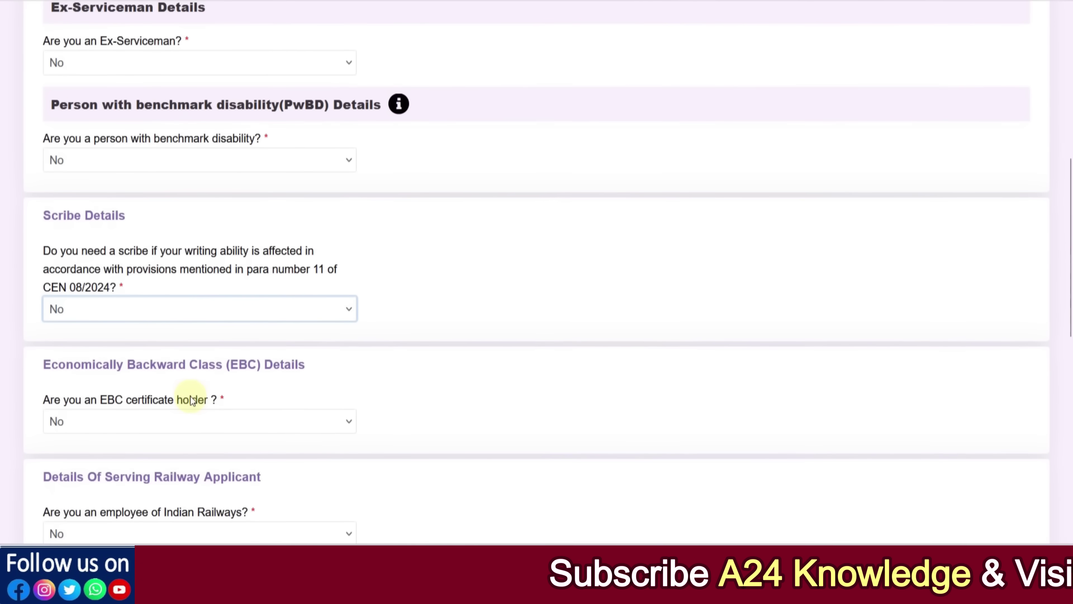
click(154, 431)
click(139, 469)
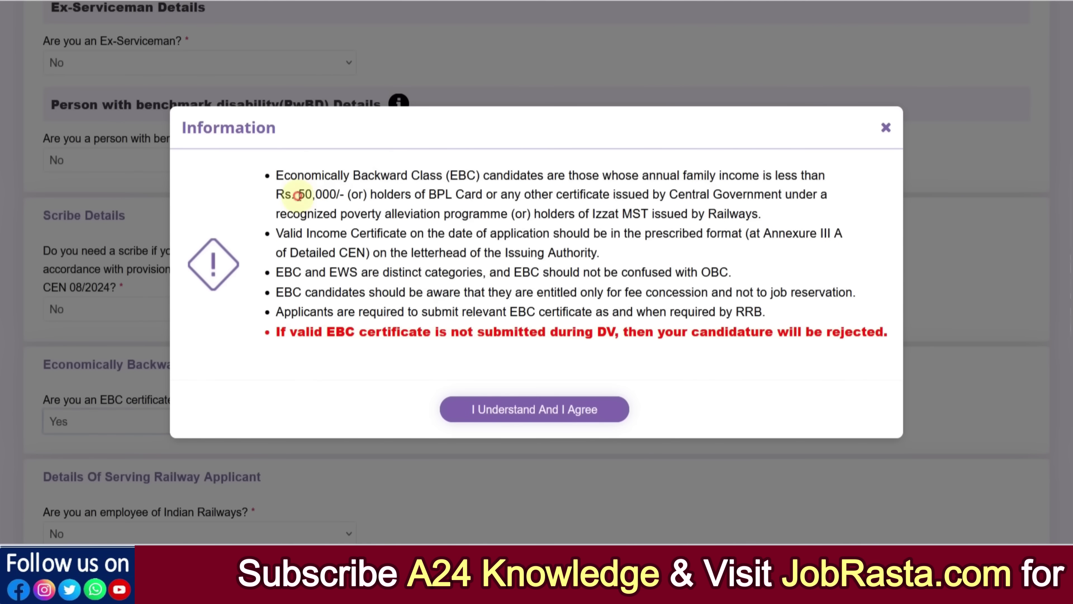
drag(298, 195, 364, 195)
drag(429, 196, 523, 196)
click(564, 201)
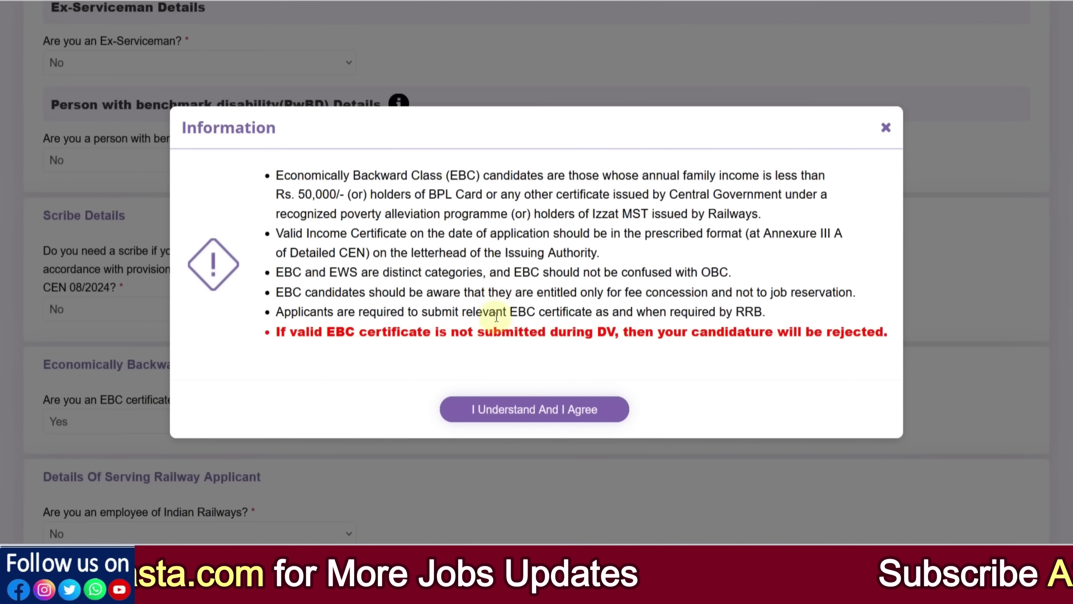
click(510, 408)
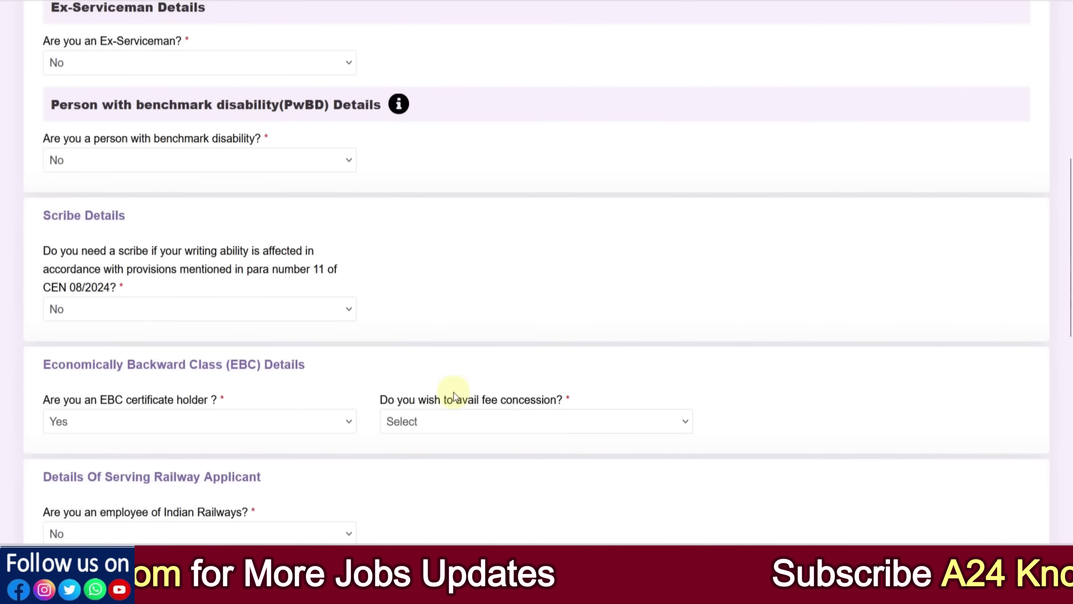
Answer Yes to availing the EBC fee concession and inspect the certificate number field and issuing authority options.
scroll(456, 395, down, 2)
click(438, 341)
click(427, 376)
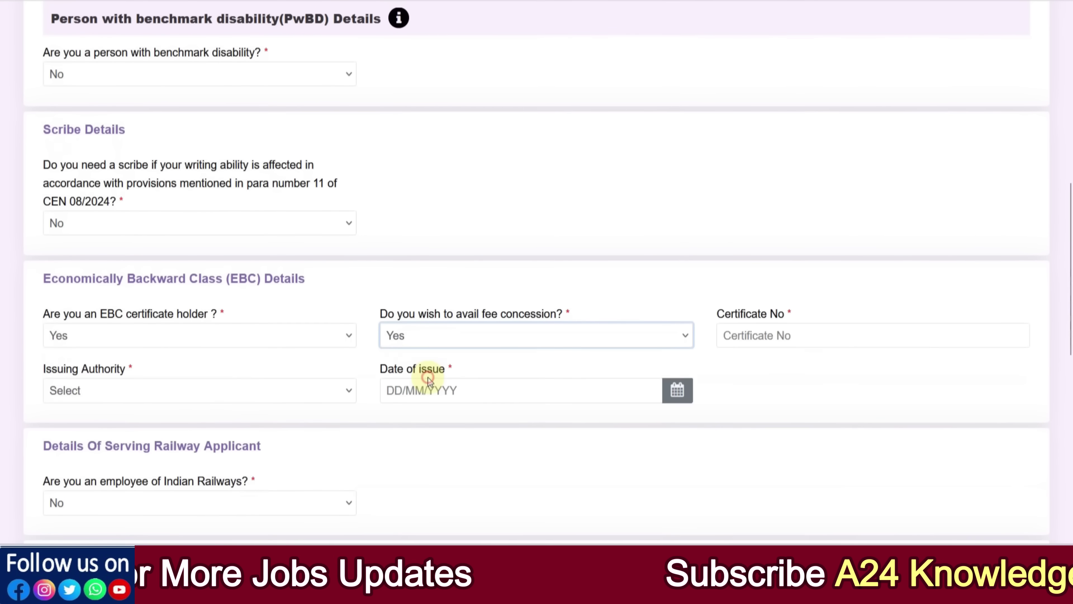
click(739, 342)
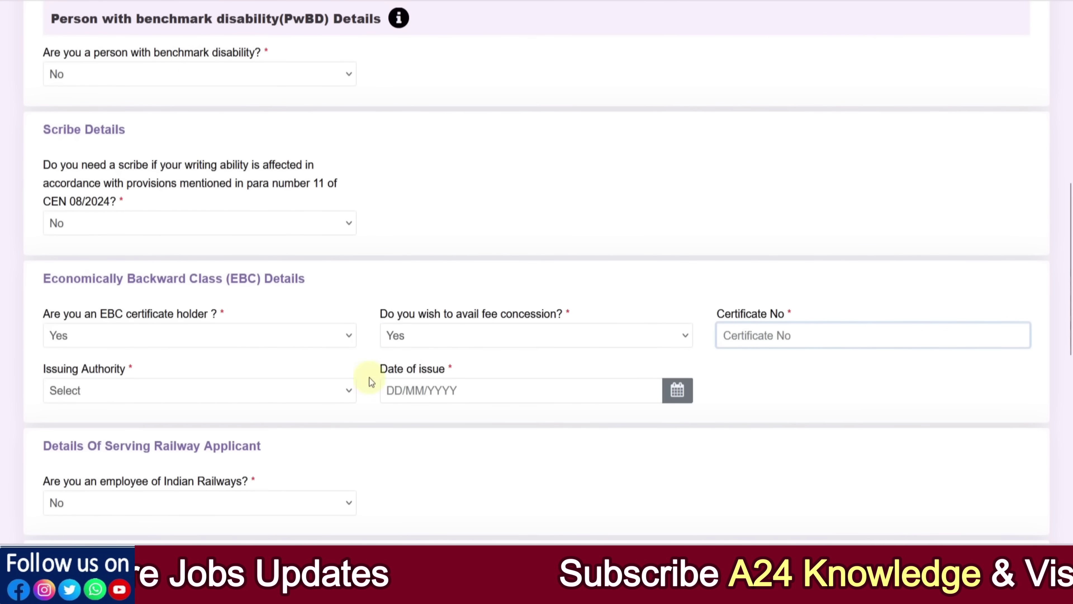
click(226, 380)
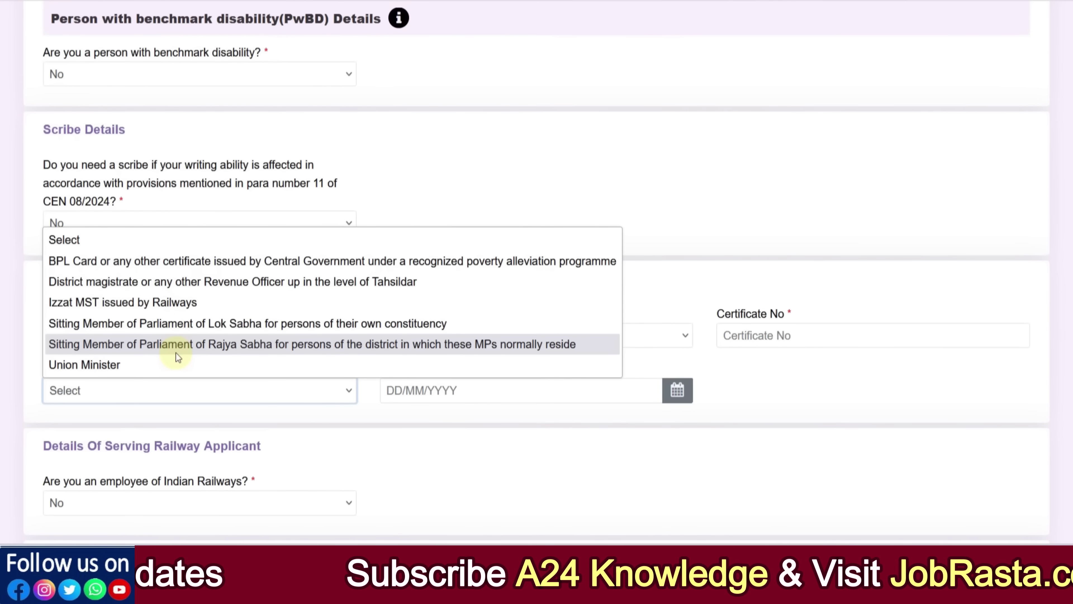
click(413, 404)
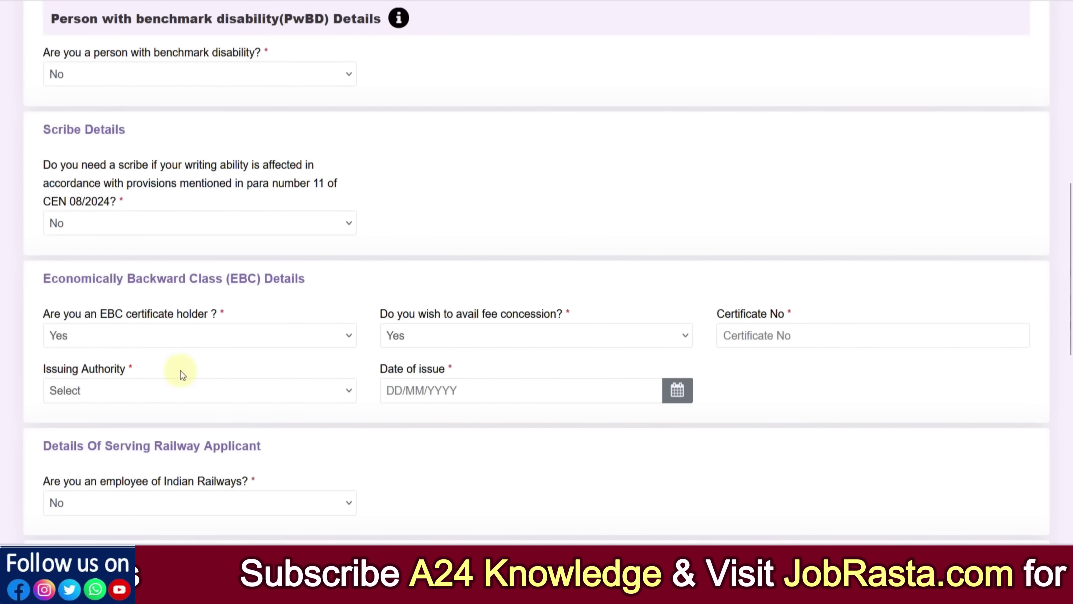
Set the answer to being an EBC certificate holder to No.
scroll(184, 355, up, 2)
click(120, 421)
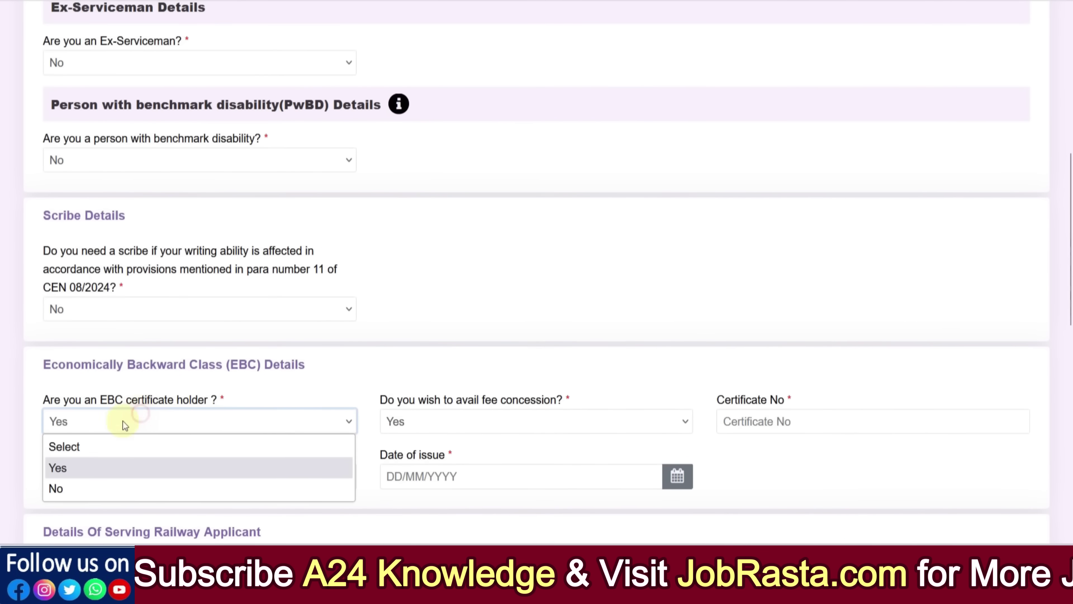
click(118, 484)
Answer Yes to being an Indian Railways employee and to having applied for NOC, and agree to the NOC notice.
scroll(438, 378, down, 4)
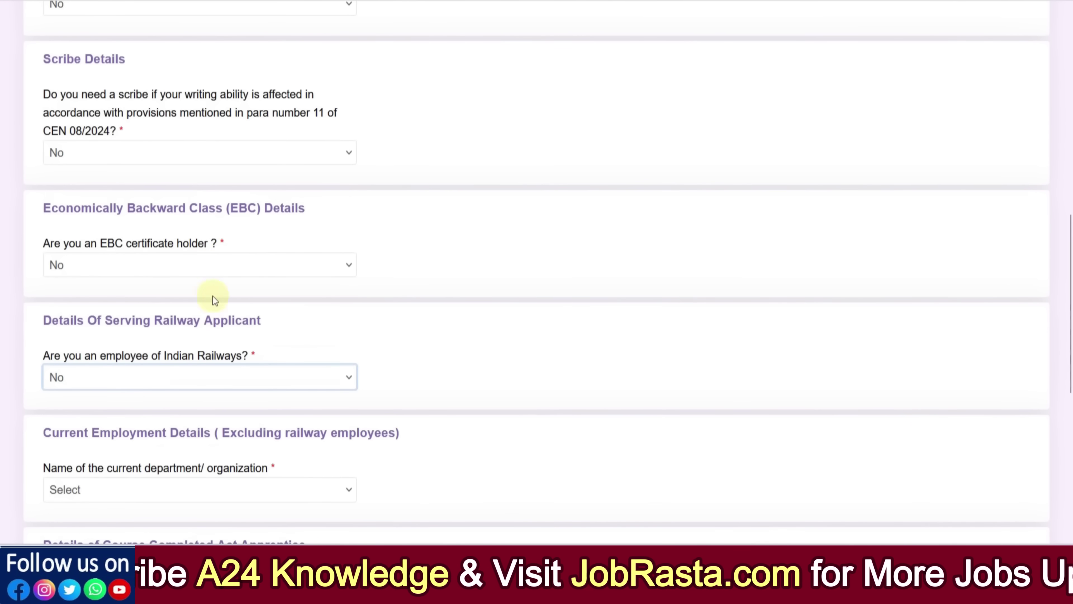
click(44, 372)
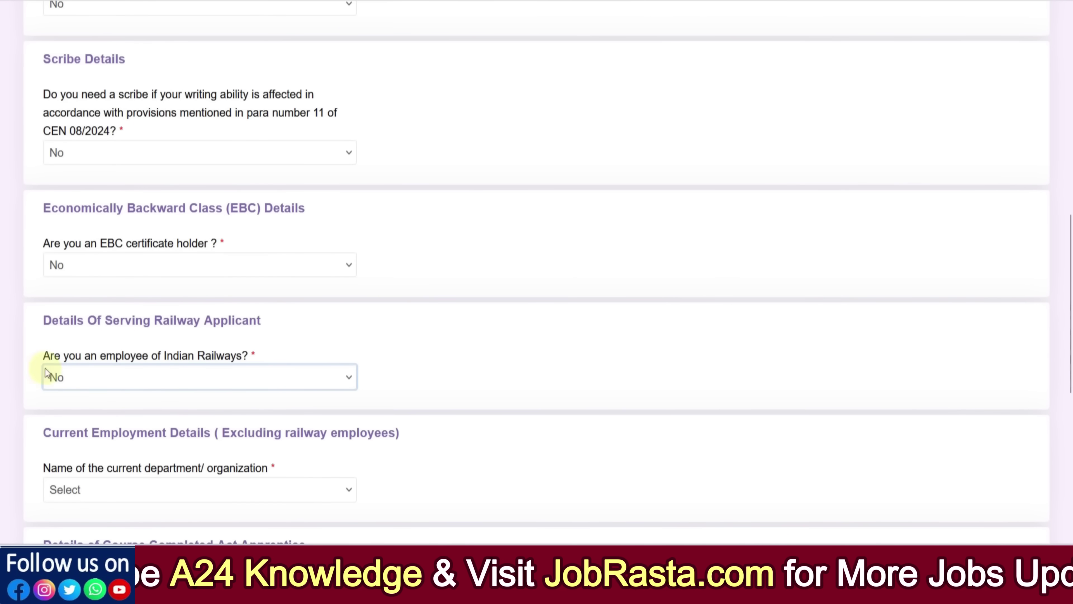
click(145, 381)
click(84, 424)
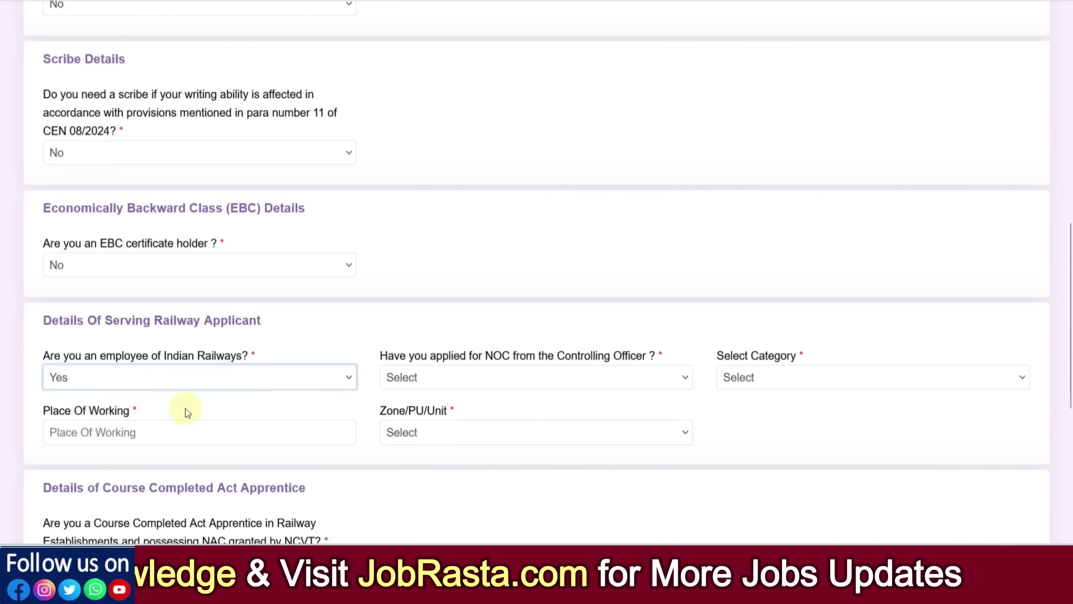
click(452, 380)
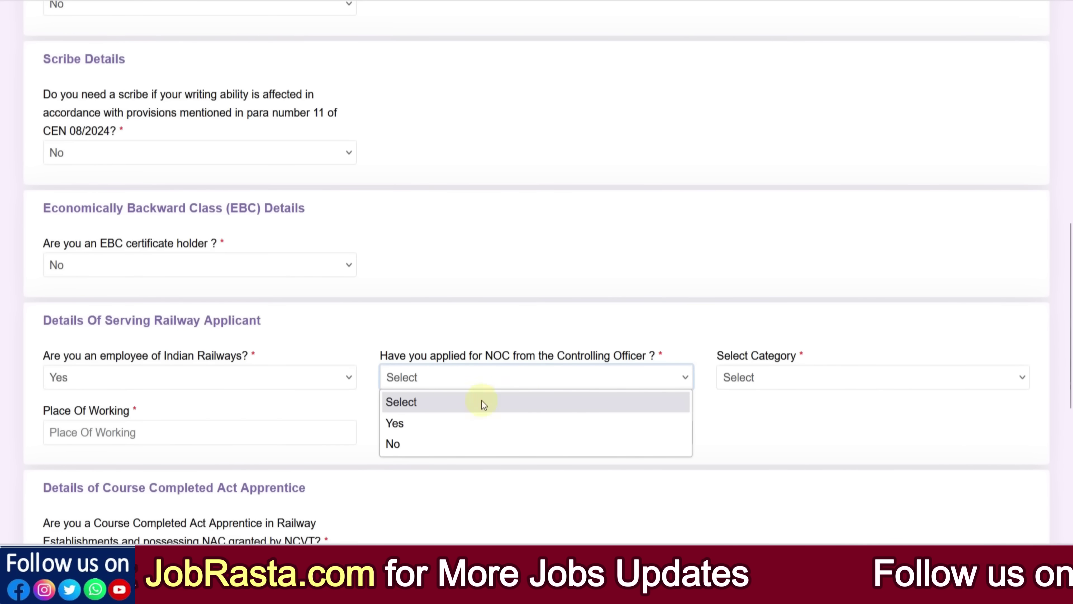
click(409, 424)
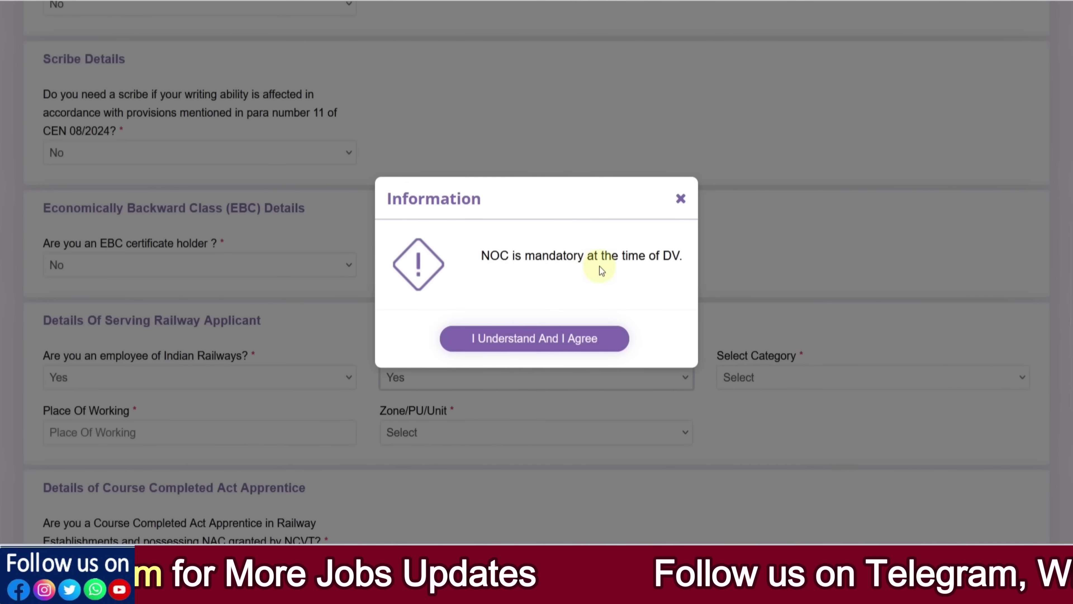
click(520, 338)
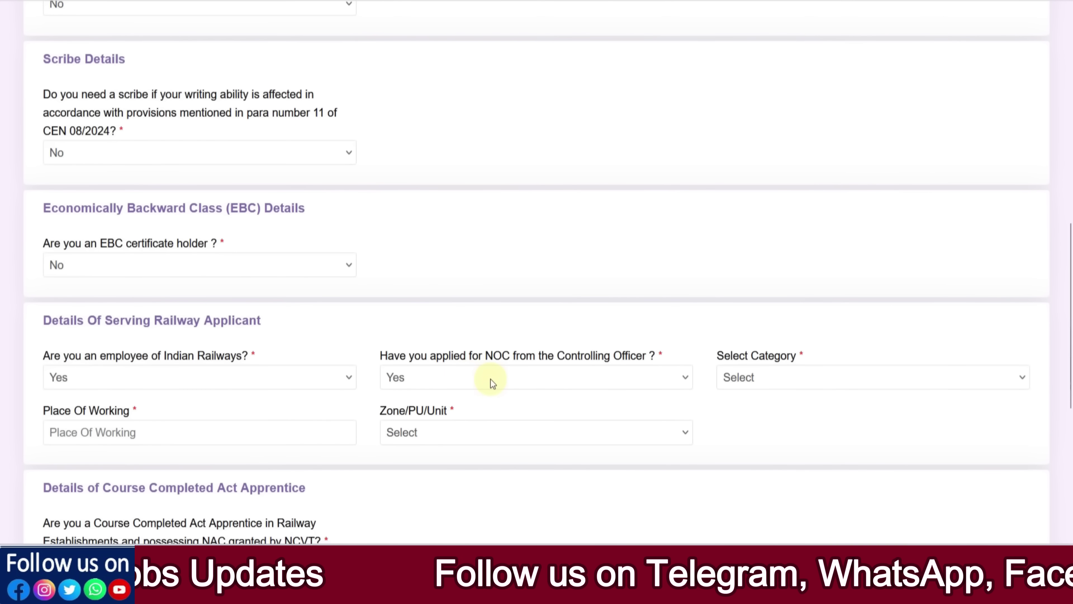
Examine the serving railway applicant's category options, place of working field and Zone/PU/Unit list without choosing anything.
click(736, 383)
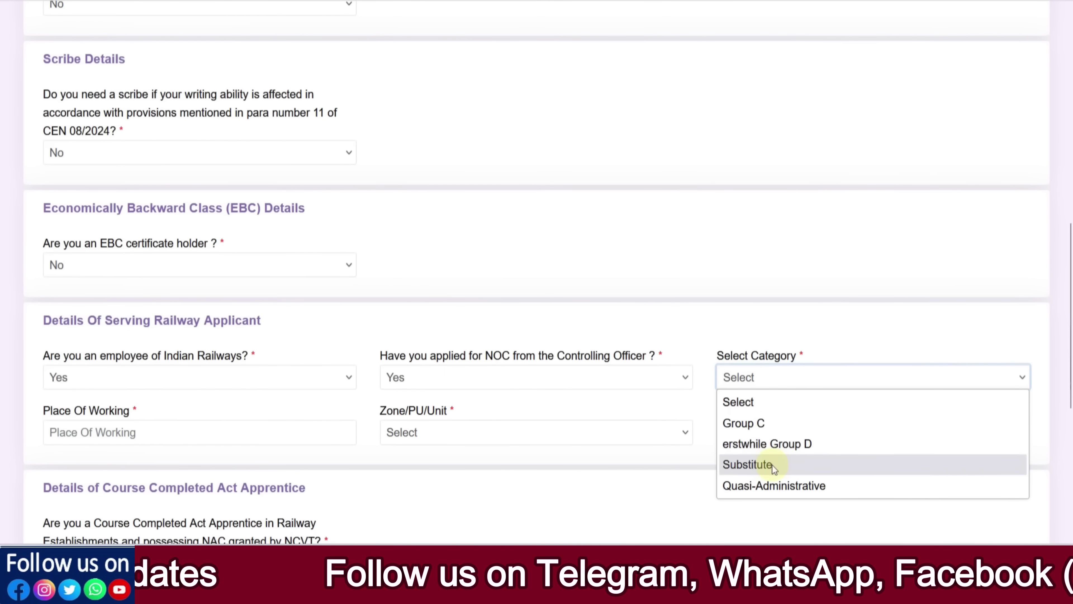
click(184, 447)
click(175, 436)
click(439, 436)
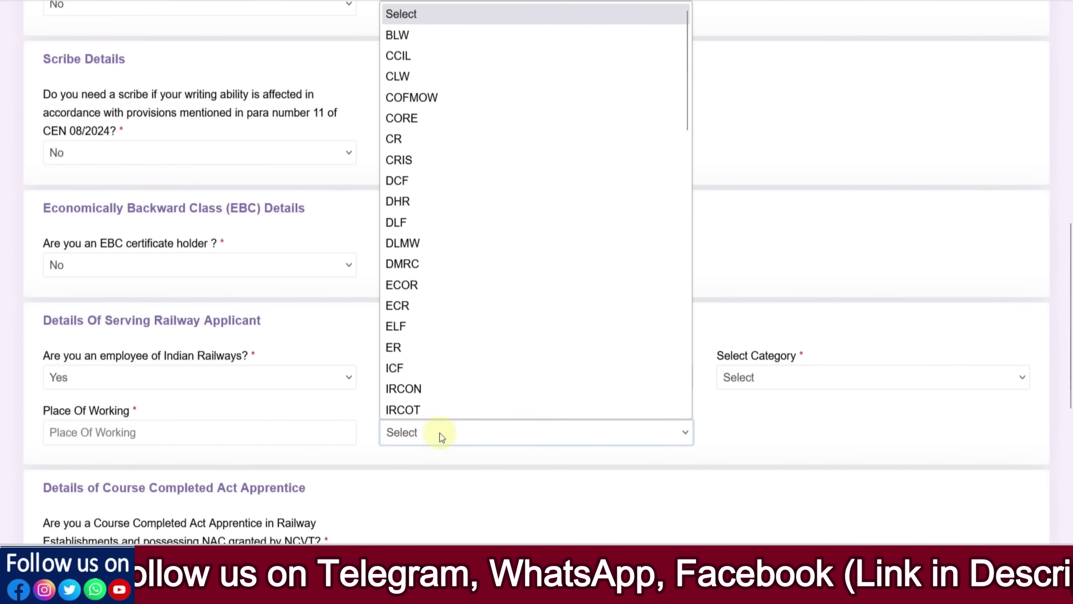
scroll(501, 291, down, 15)
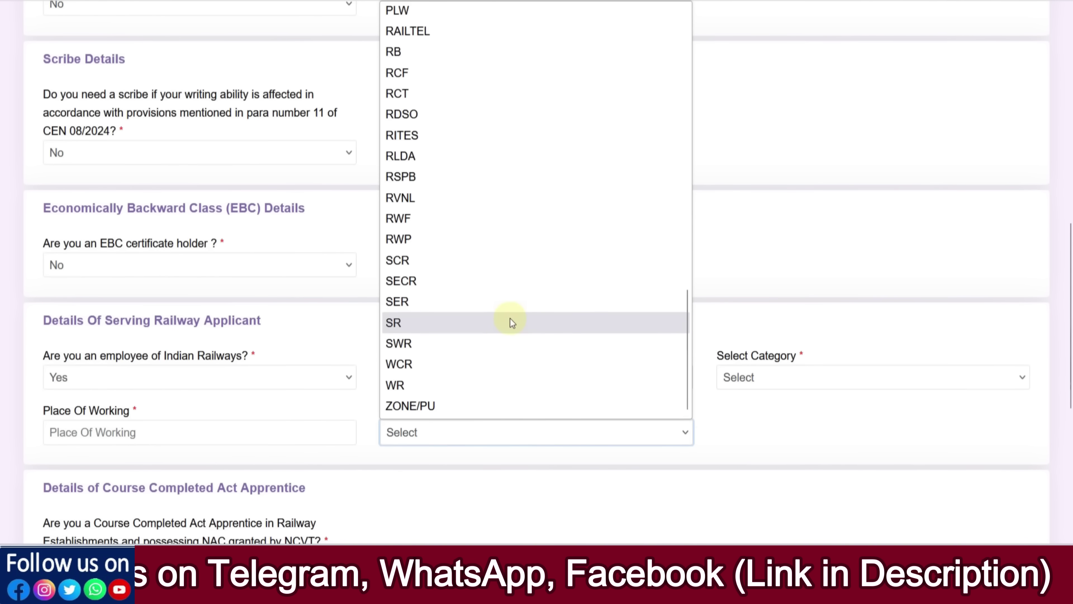
click(750, 264)
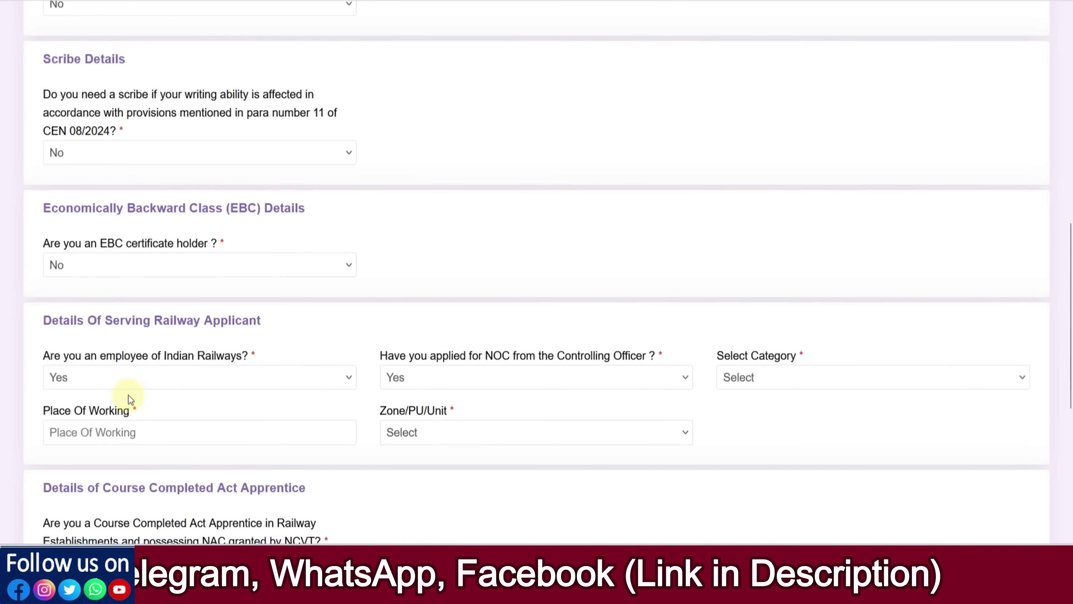
Set the answer to being an employee of Indian Railways to No.
click(125, 383)
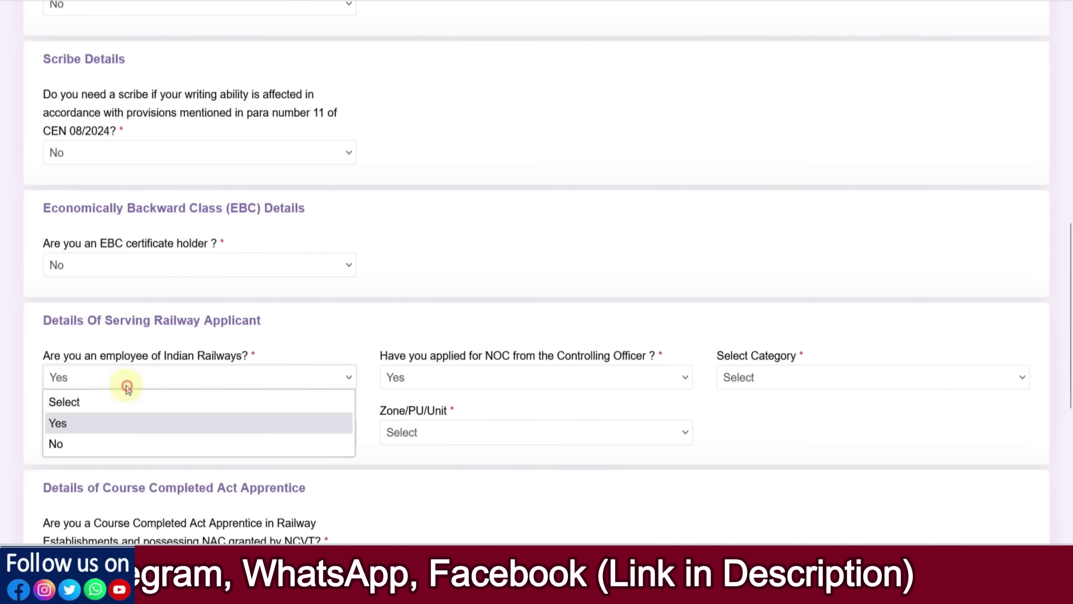
click(101, 443)
Try Central Government with still working as Yes in the current employment details, and set the current department to Not Applicable.
scroll(1047, 340, down, 4)
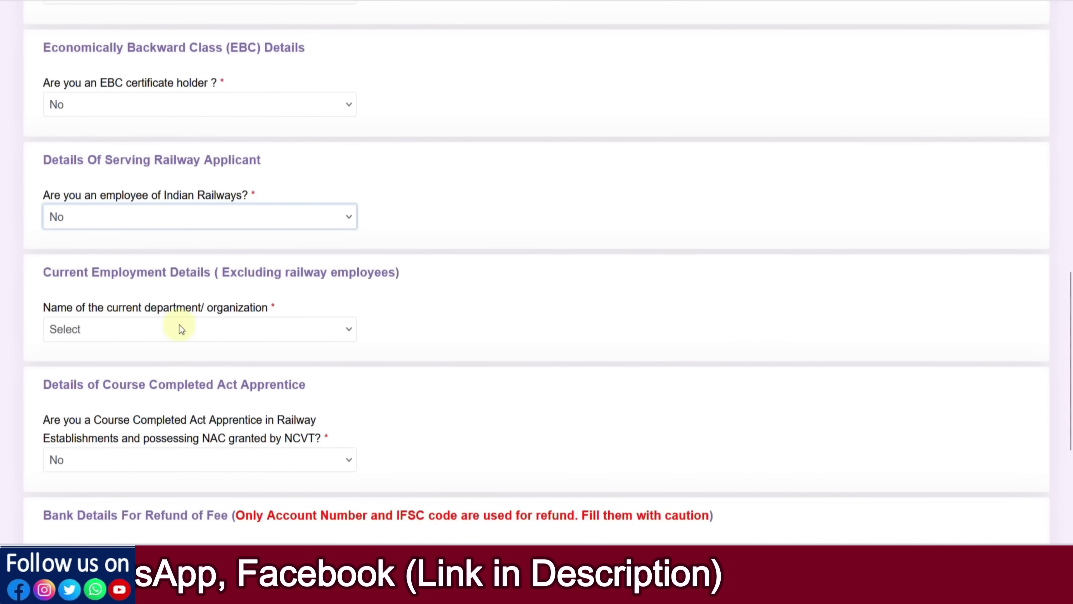
click(157, 329)
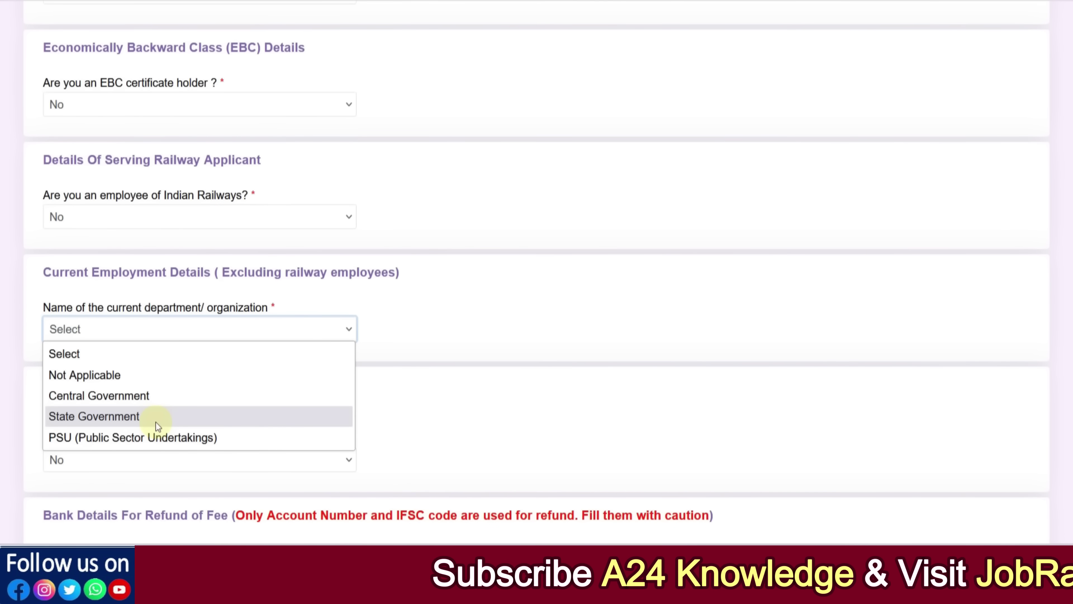
click(122, 401)
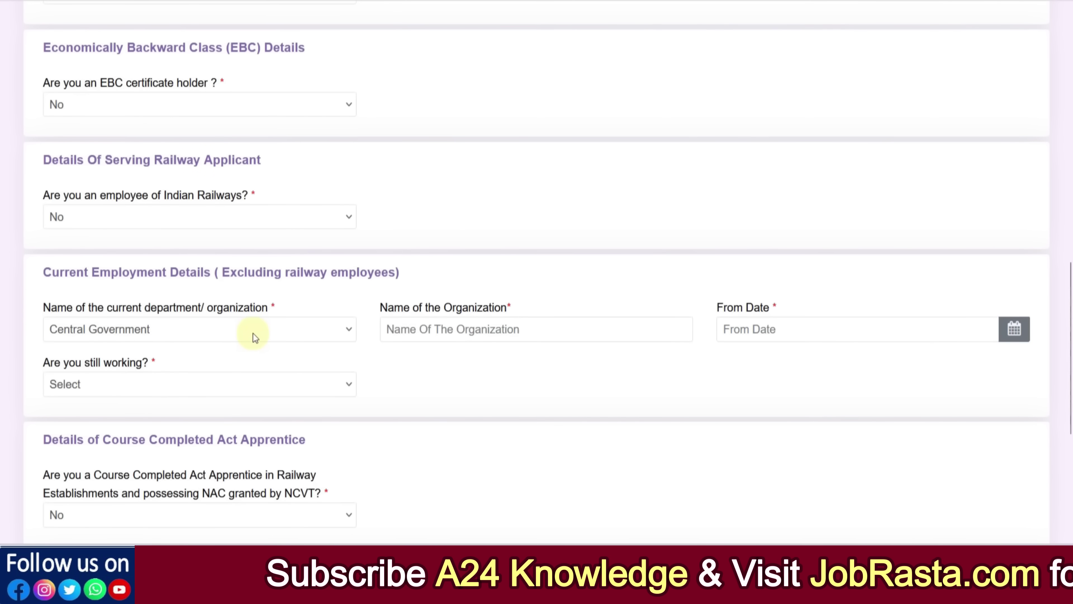
click(444, 337)
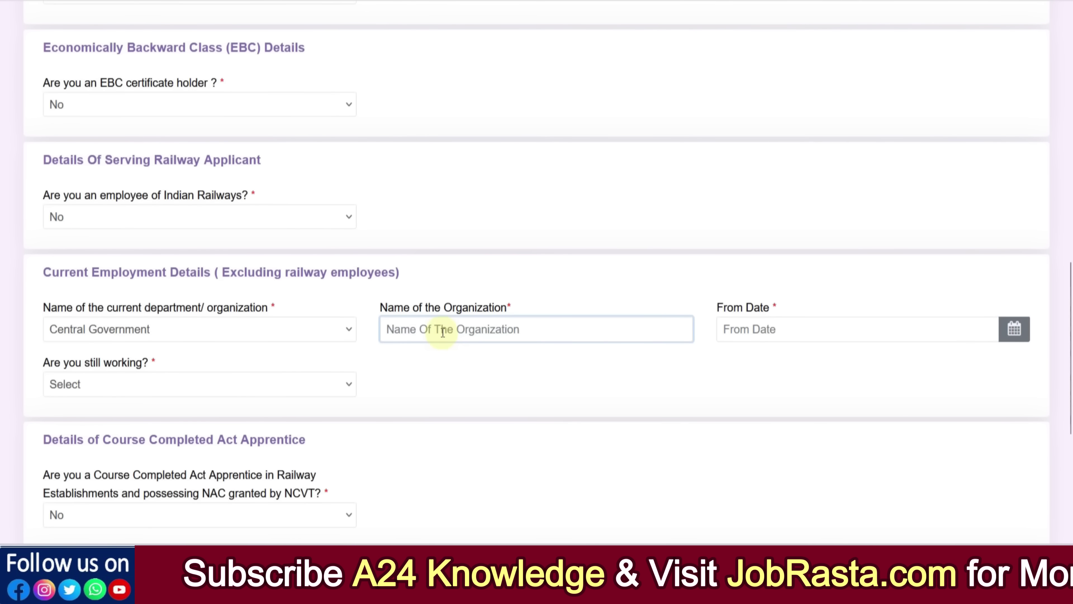
click(161, 383)
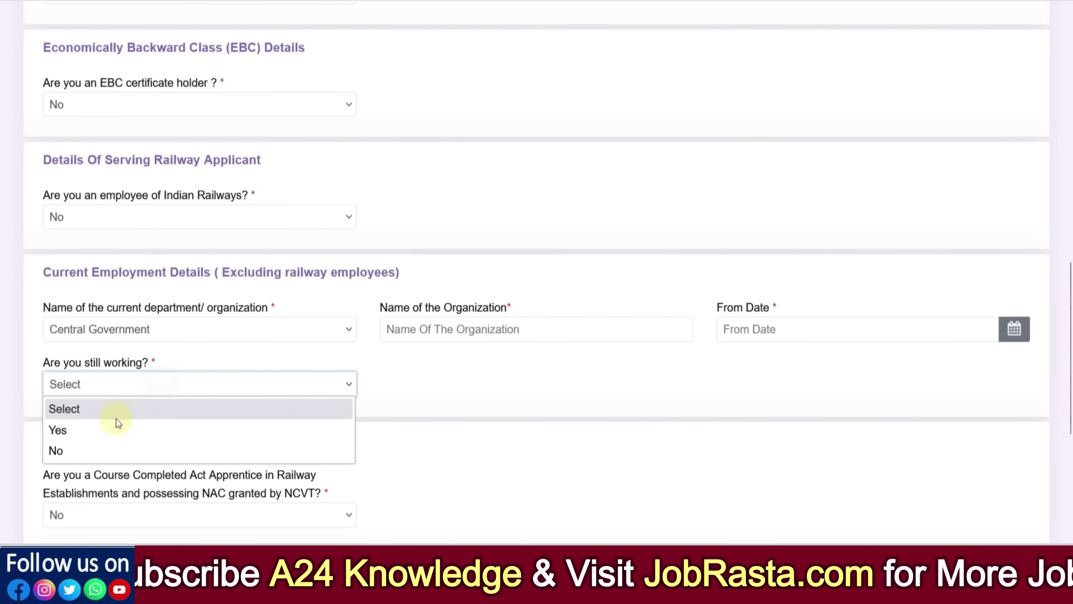
click(114, 429)
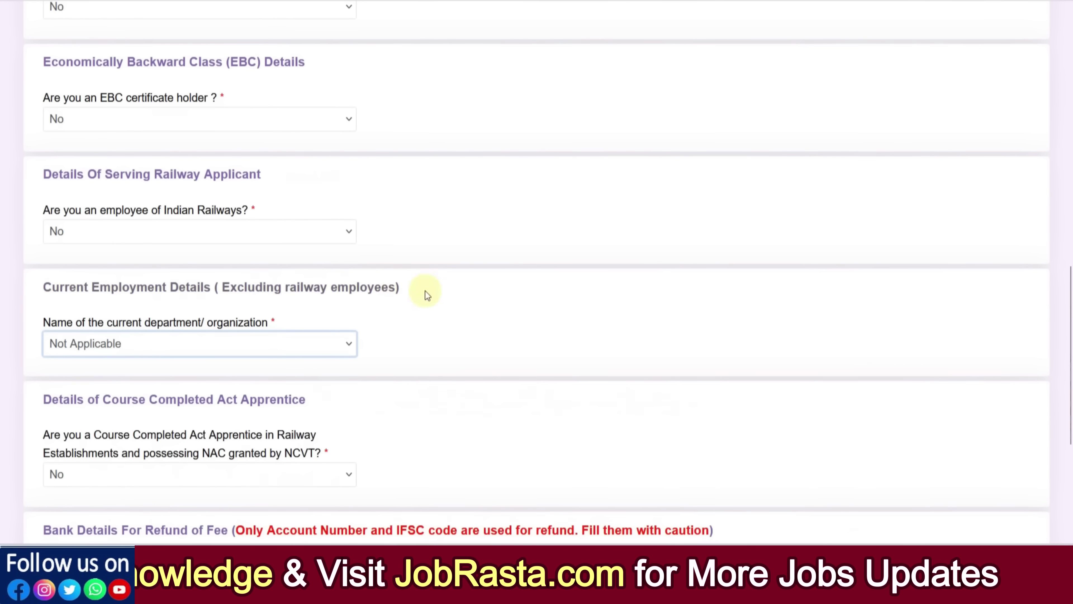
Read up on the Course Completed Act Apprentice question in section 12.0, Railway Act Apprentices, of the notification PDF.
drag(46, 399, 307, 401)
click(330, 401)
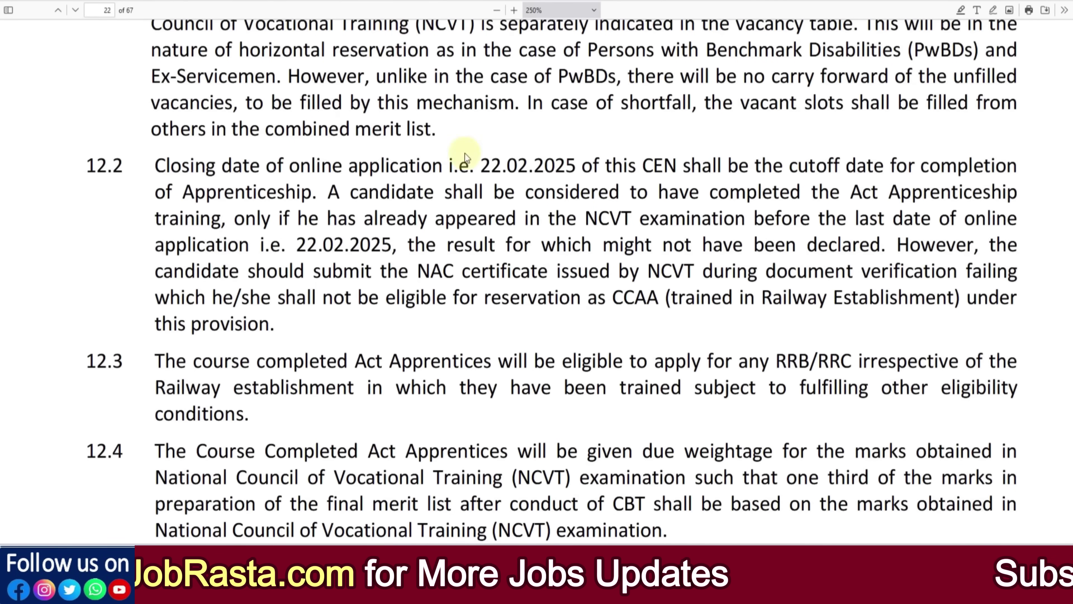
scroll(463, 156, up, 5)
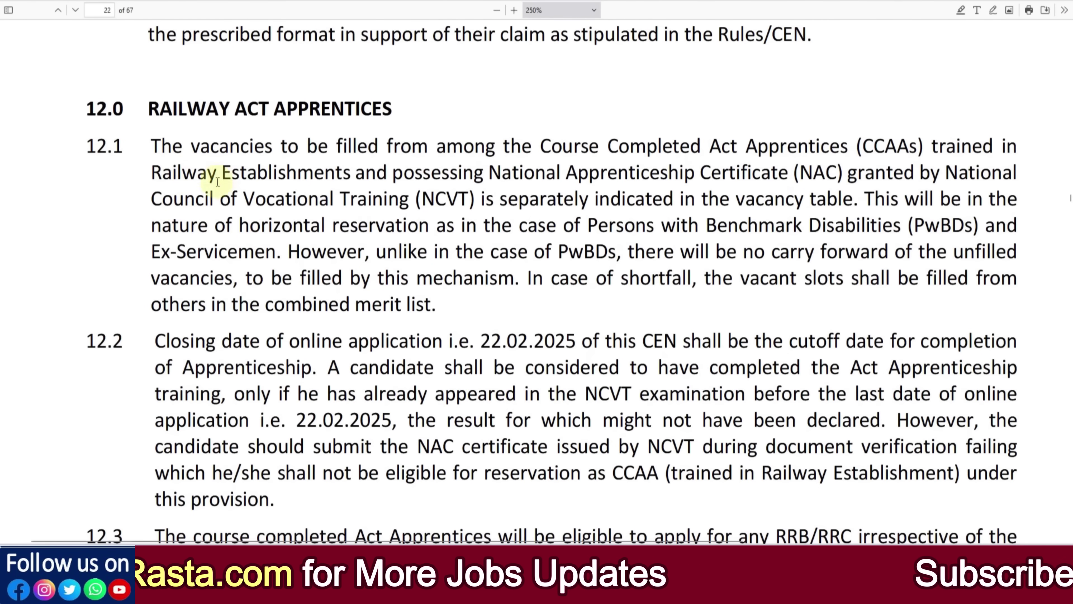
drag(148, 108, 387, 116)
click(387, 118)
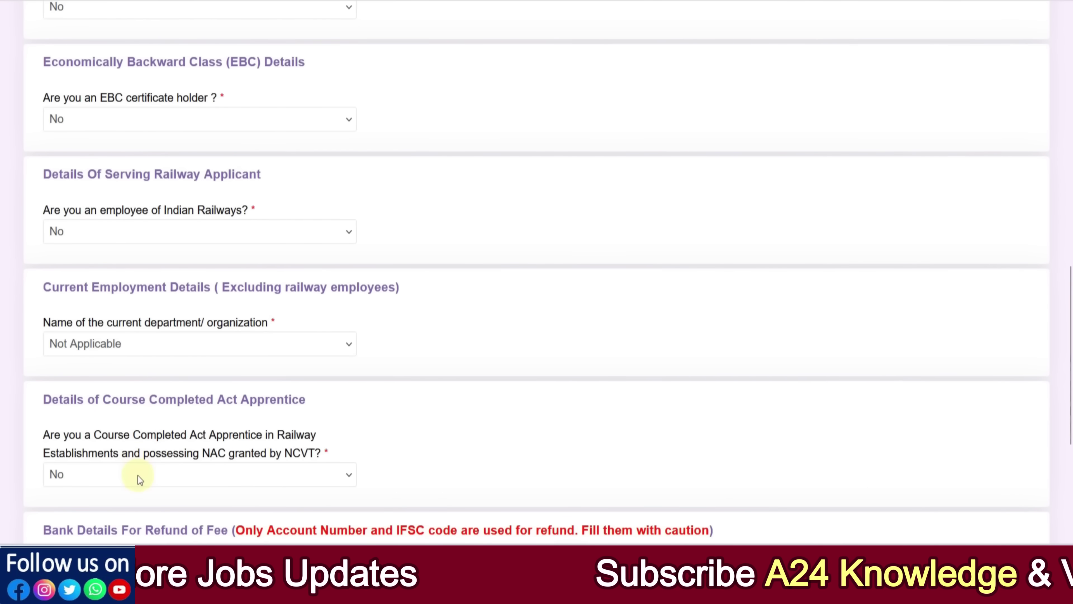
Answer Yes to being a Course Completed Act Apprentice and choose Any Discipline as the name of the trade.
click(137, 475)
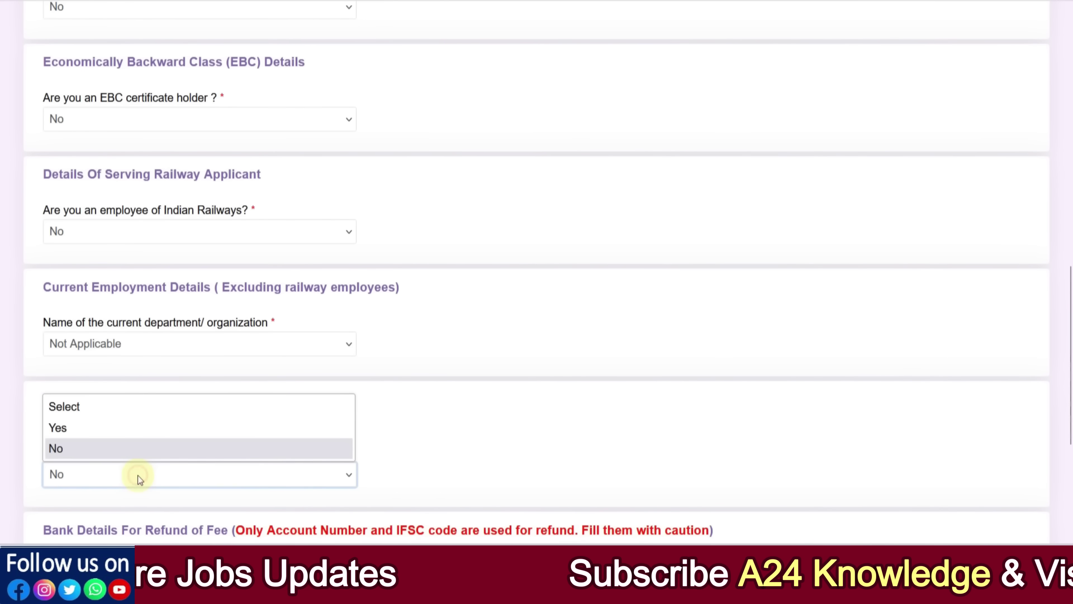
click(83, 429)
scroll(321, 391, down, 2)
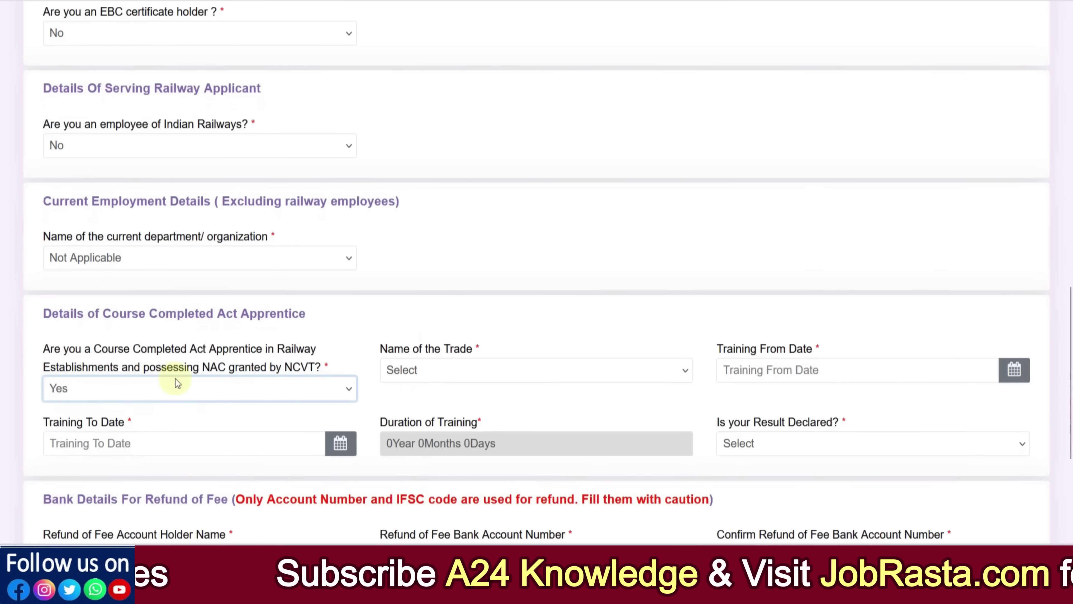
click(467, 378)
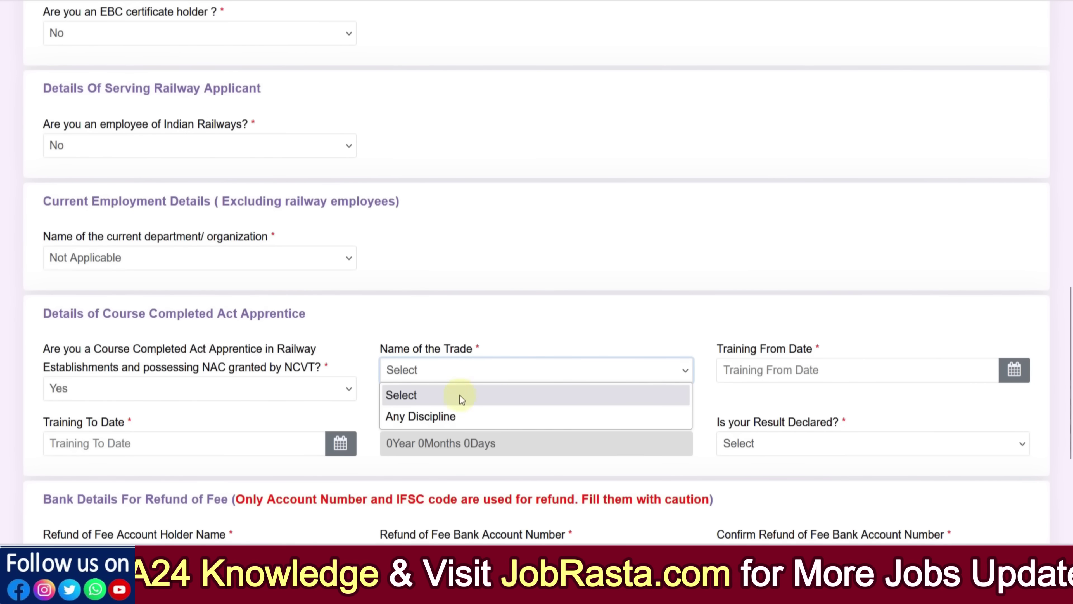
click(437, 415)
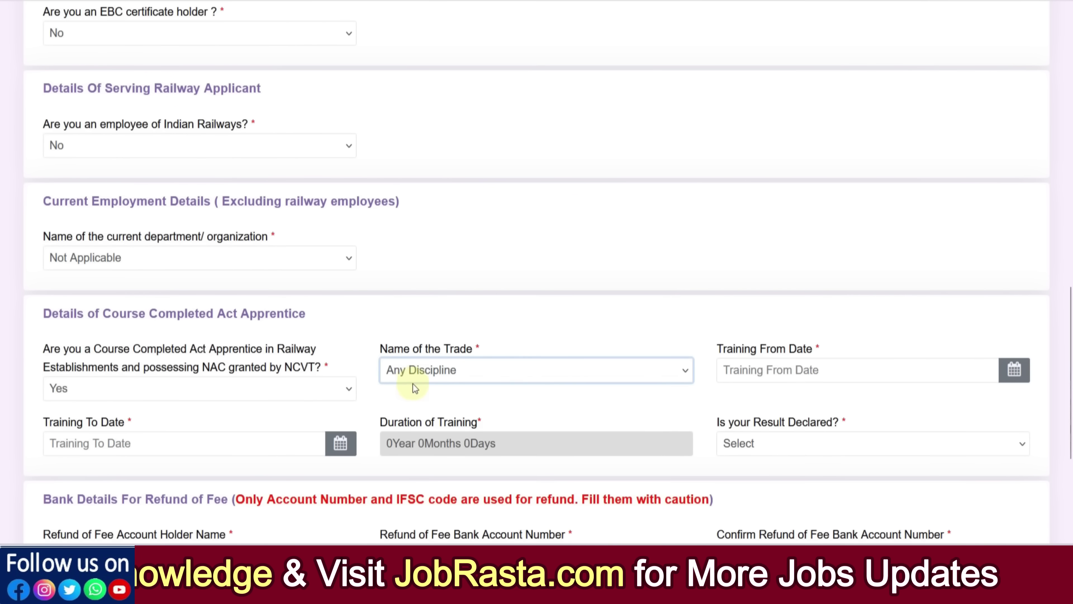
Inspect the apprentice's training from and to date fields without picking any dates.
click(780, 374)
click(240, 433)
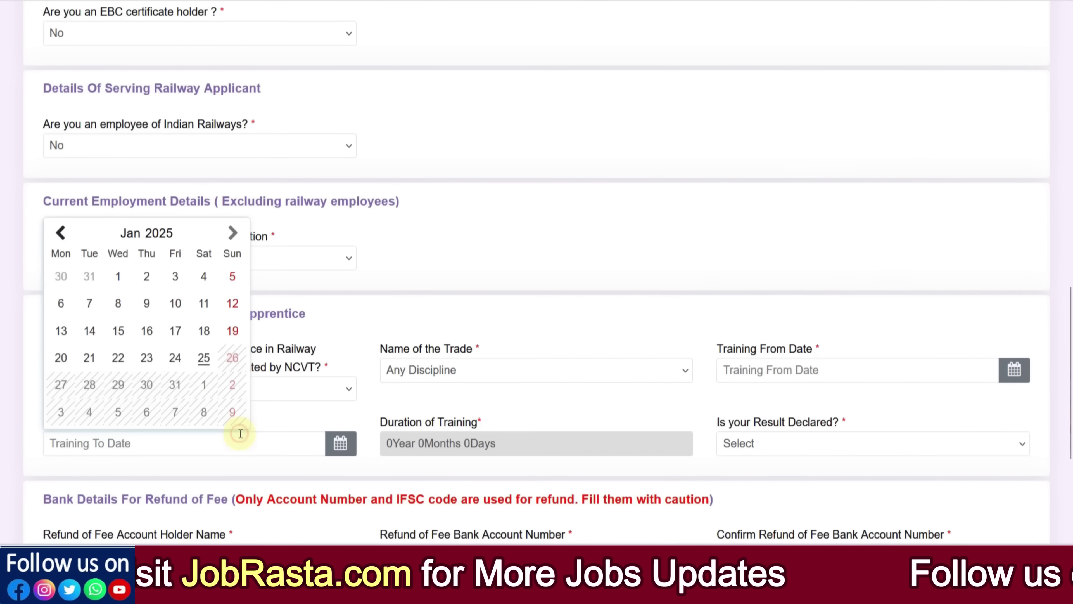
click(596, 413)
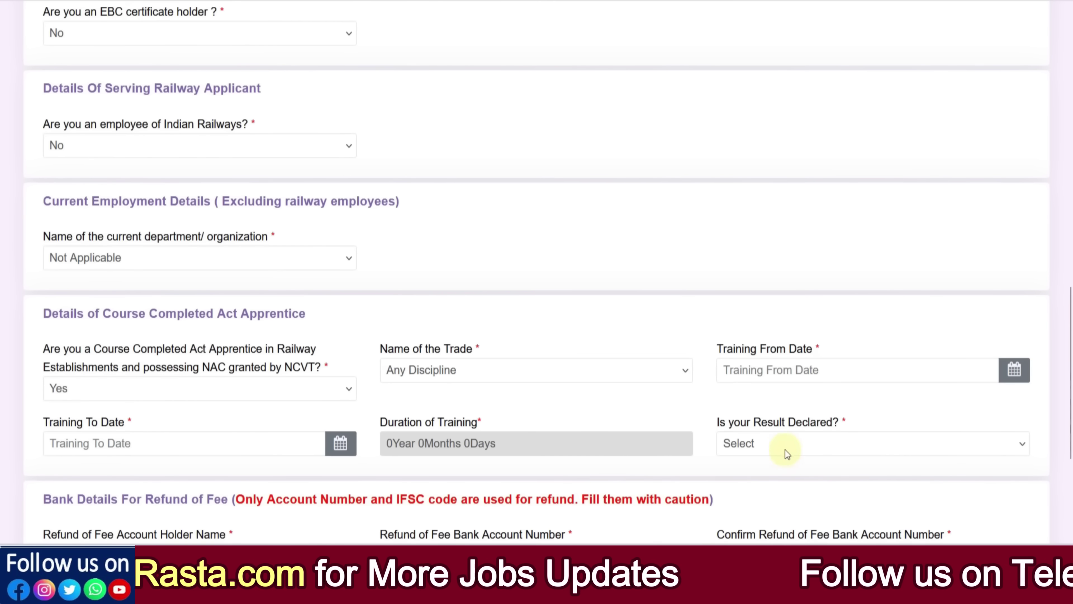
Declare the apprentice result as Yes and inspect the certificate date, marks obtained and full marks fields without filling them.
click(778, 447)
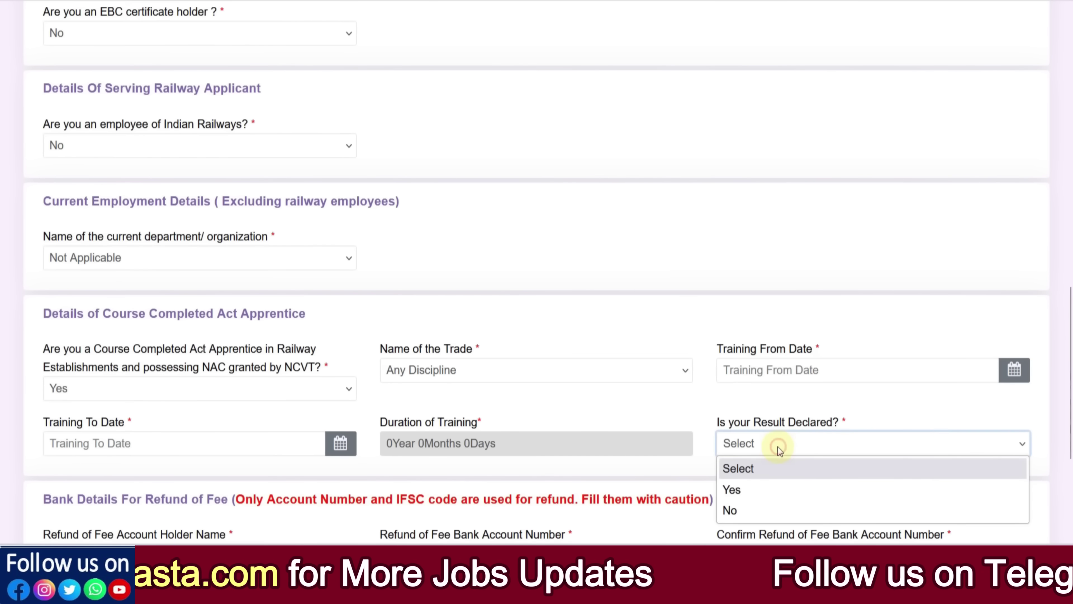
click(744, 487)
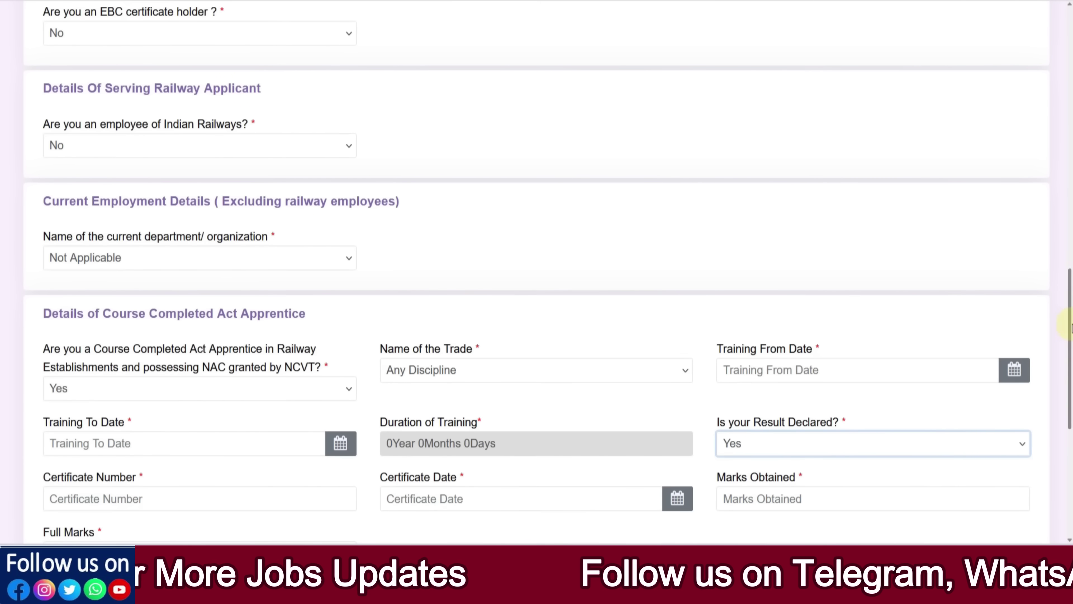
scroll(1070, 325, down, 1)
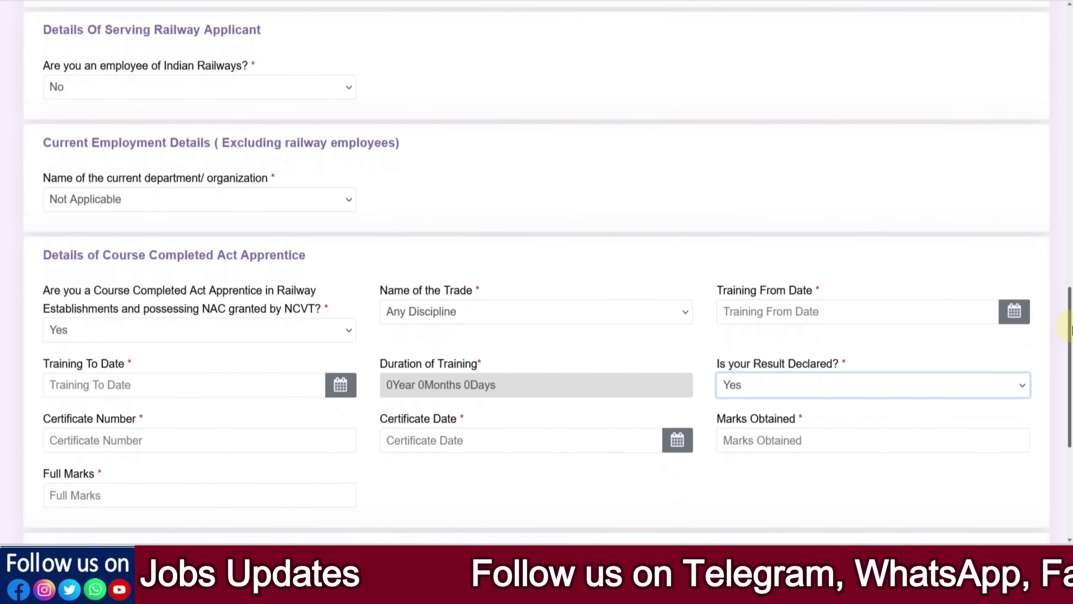
scroll(1069, 313, down, 1)
click(452, 423)
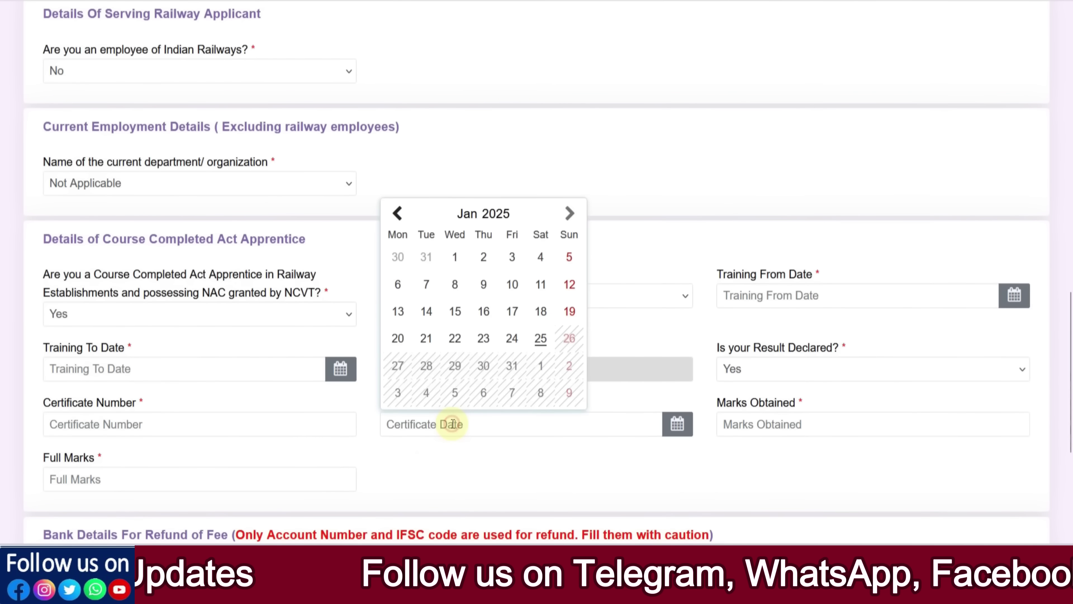
click(745, 425)
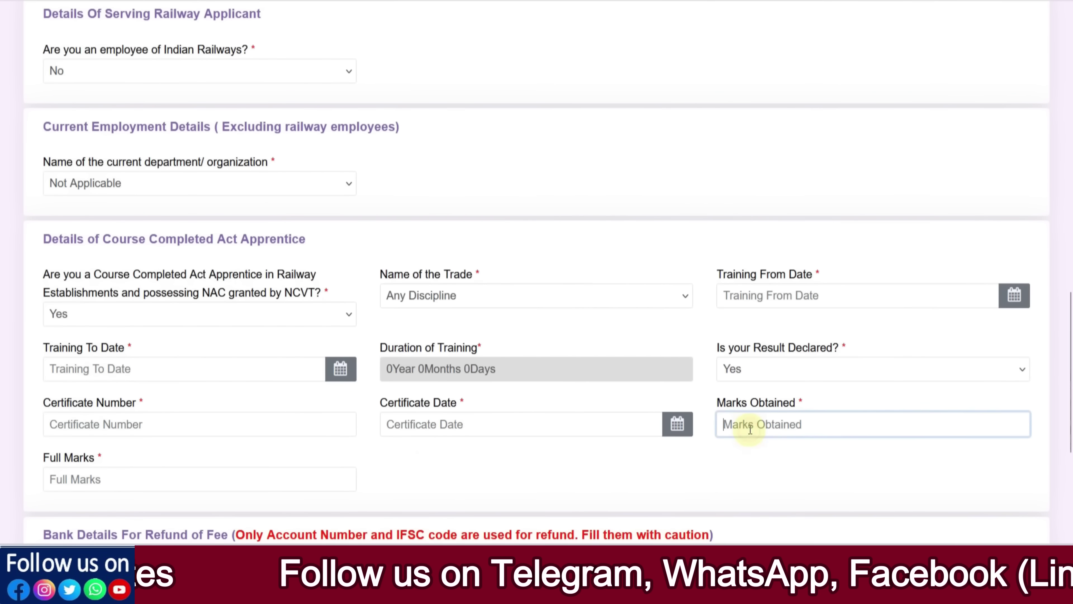
click(152, 488)
click(350, 449)
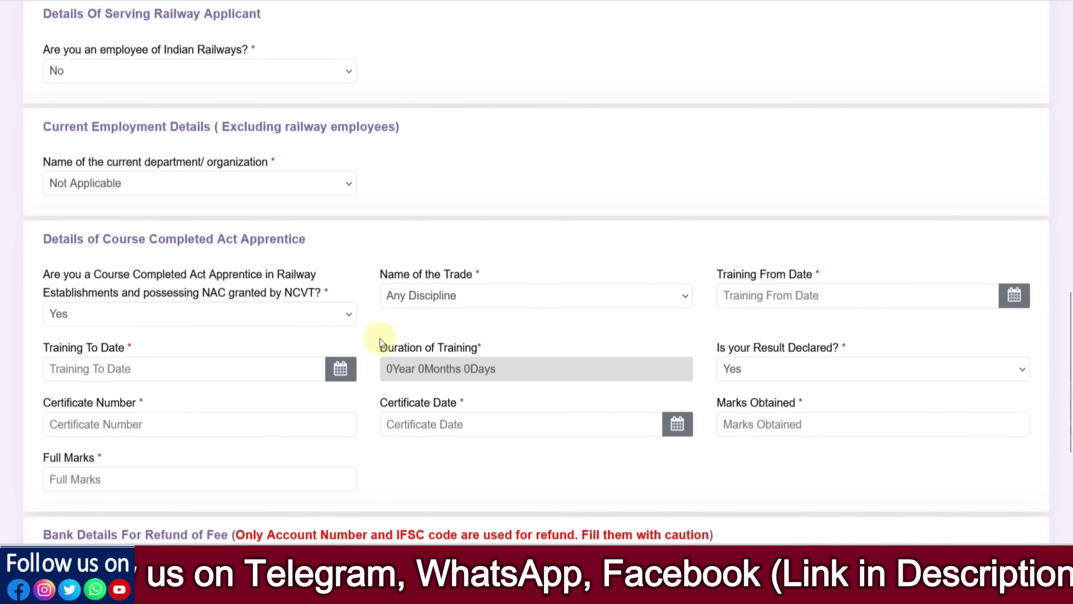
Switch to the apprenticeship certificate PDF and mark the trade, training from and to dates, percentage and date of issue in red ink.
key(alt+Tab)
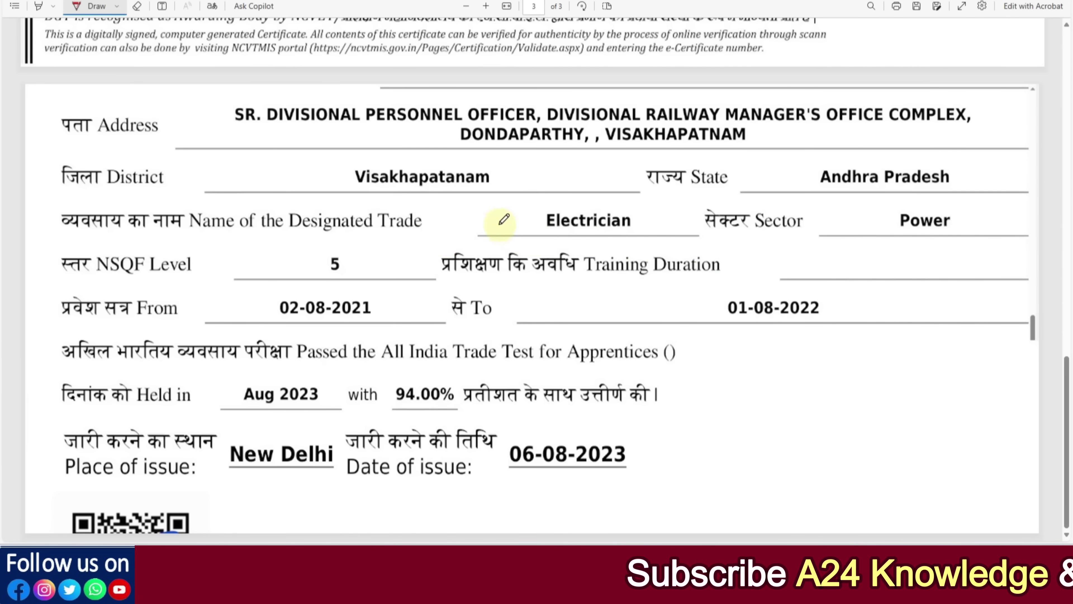
drag(485, 217, 533, 221)
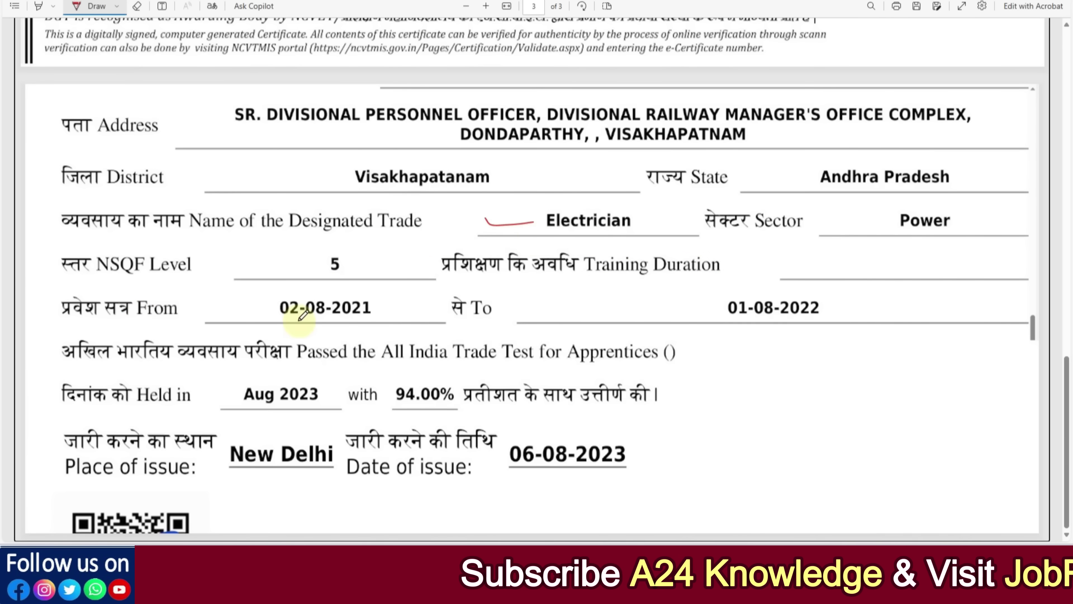
drag(285, 317, 341, 318)
drag(747, 322, 819, 318)
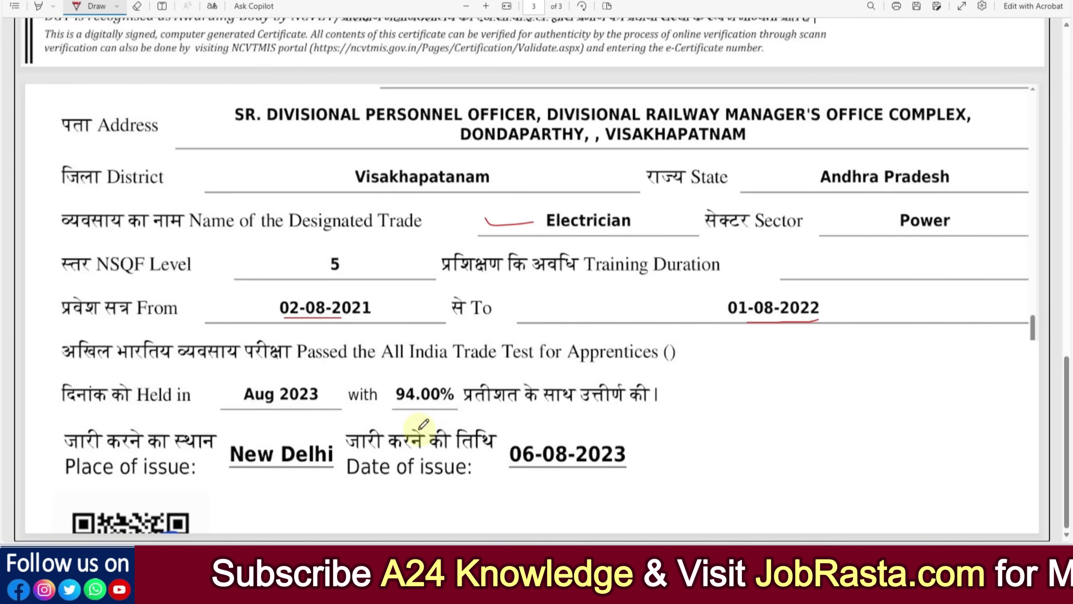
drag(404, 405, 458, 406)
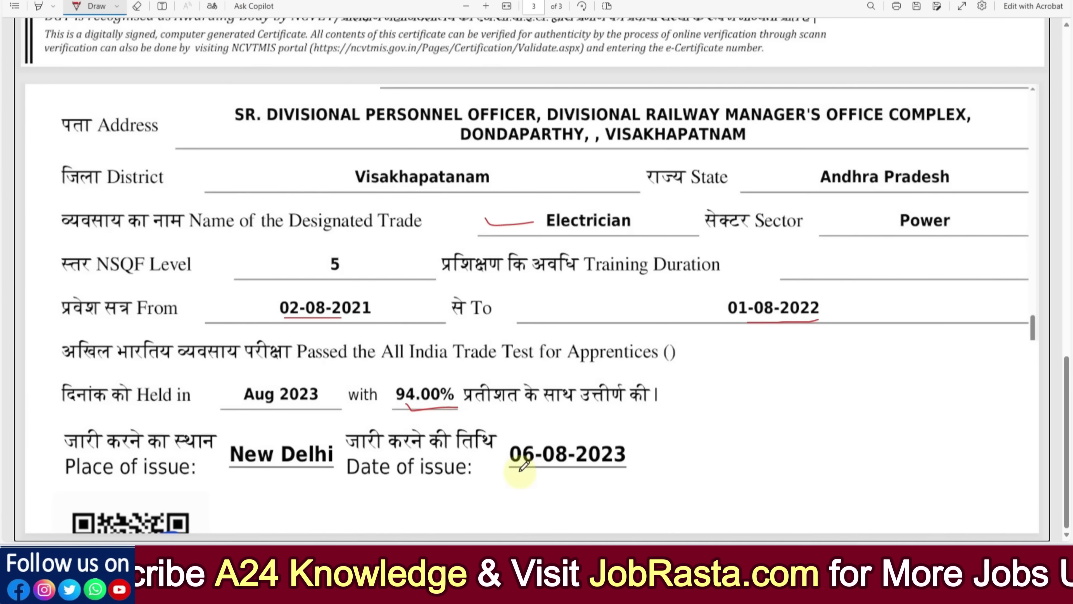
mouse_move(509, 428)
mouse_down()
mouse_move(628, 429)
mouse_move(642, 472)
mouse_move(510, 472)
mouse_move(505, 435)
mouse_up()
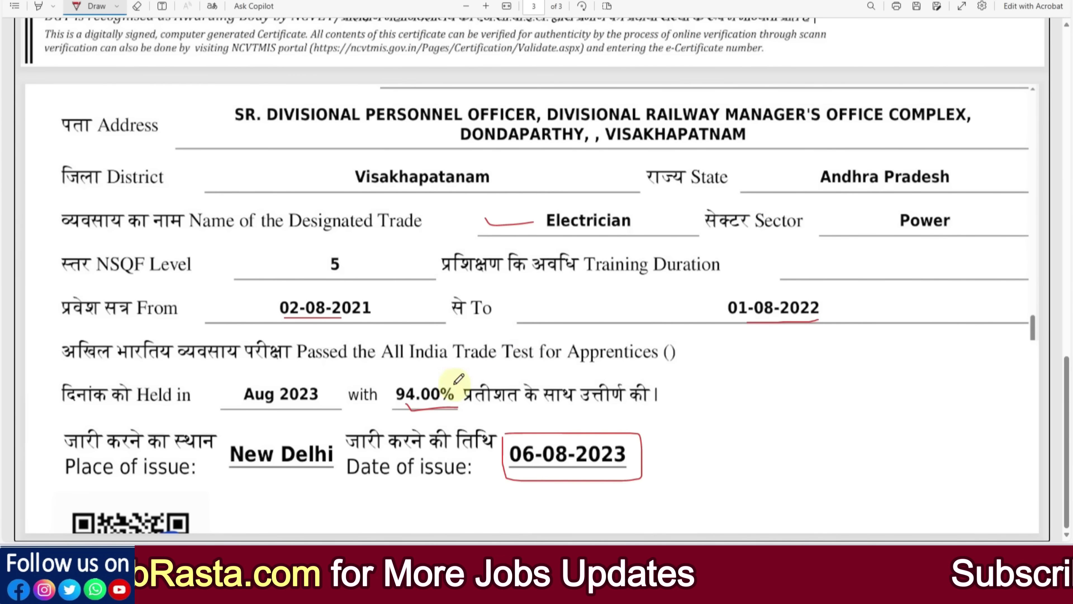
drag(198, 465, 213, 460)
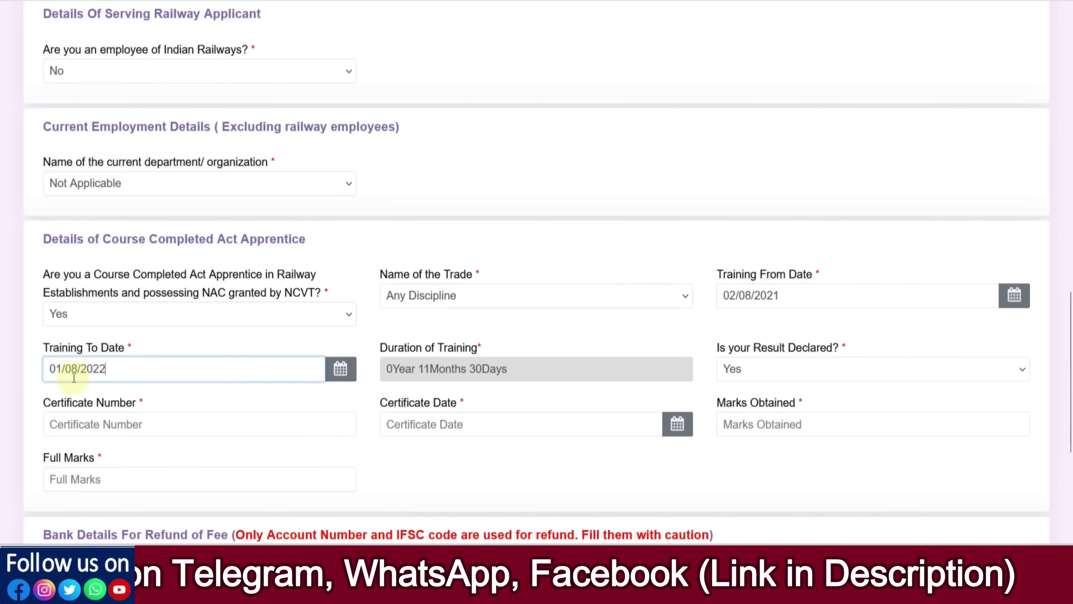
Check the apprentice's training to date and calculated duration, and look over the Latest Updates on the Railway Recruitment Board home page.
drag(100, 373, 101, 373)
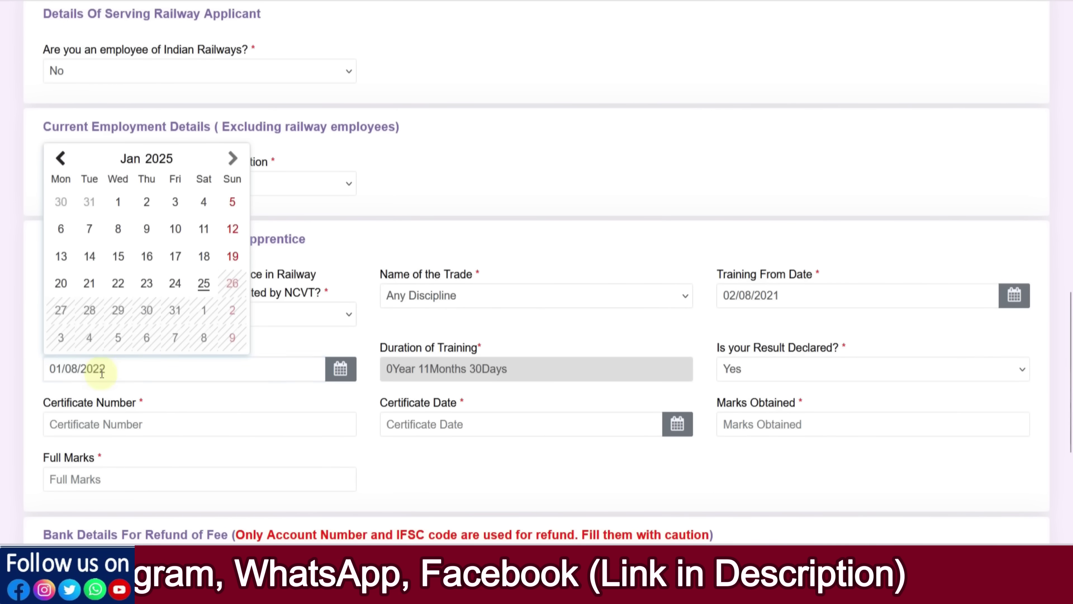
click(38, 363)
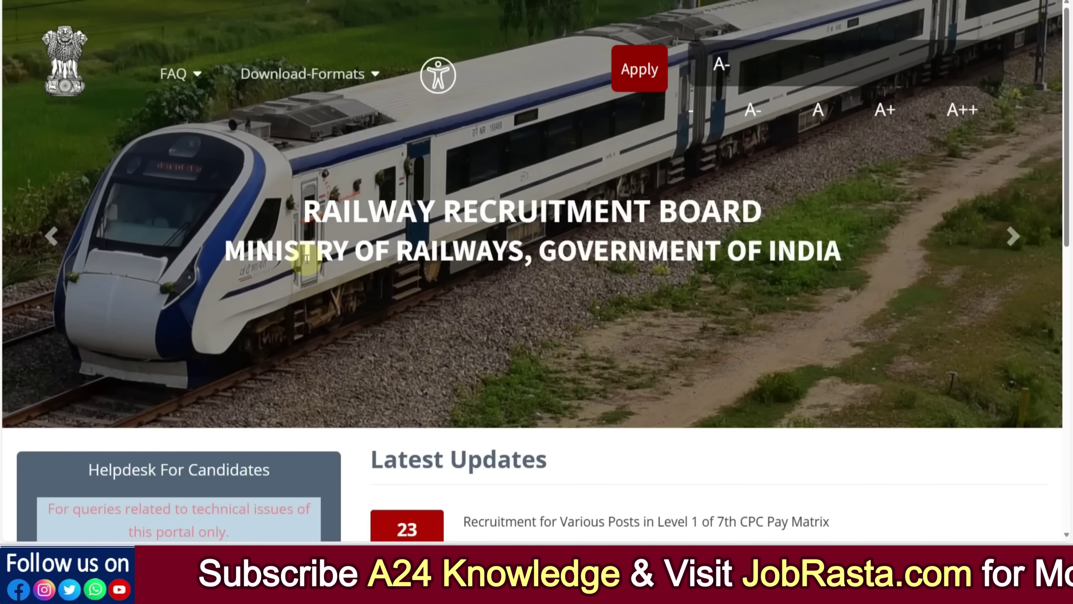
scroll(307, 258, down, 3)
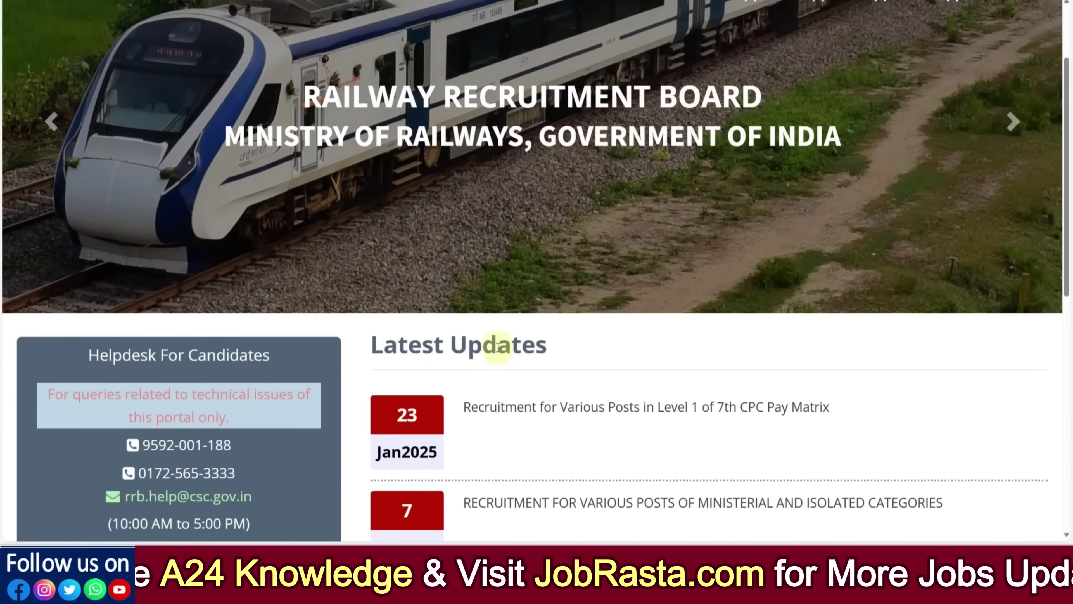
scroll(344, 309, down, 2)
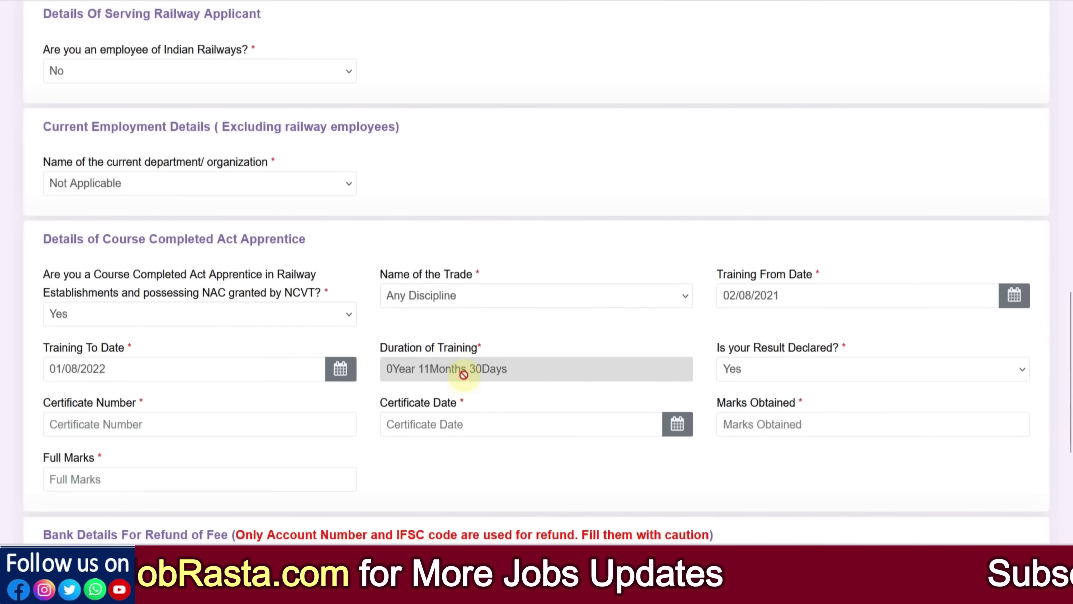
click(230, 368)
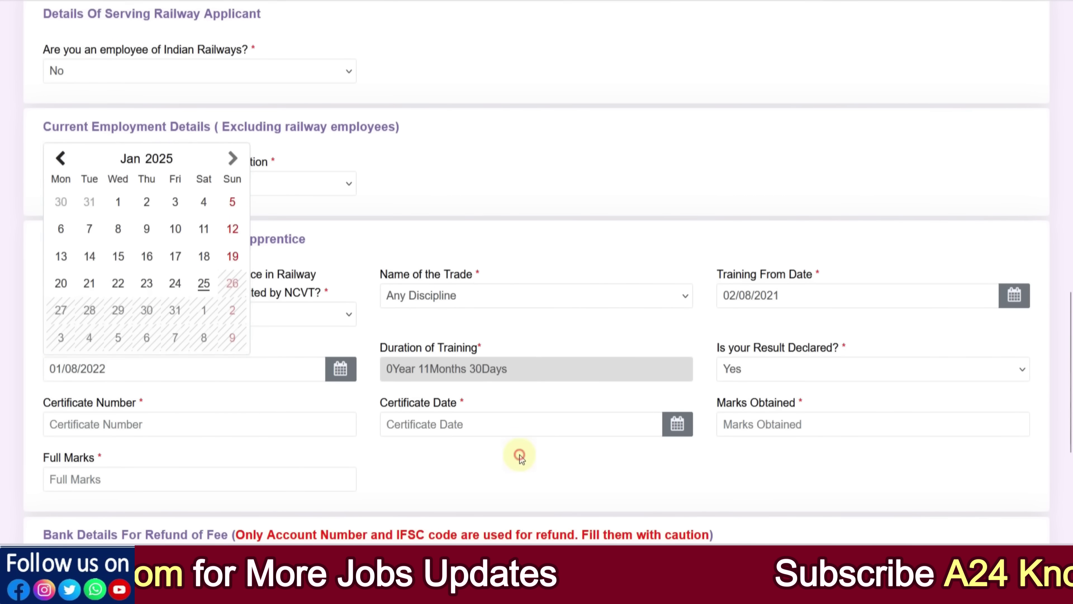
click(528, 455)
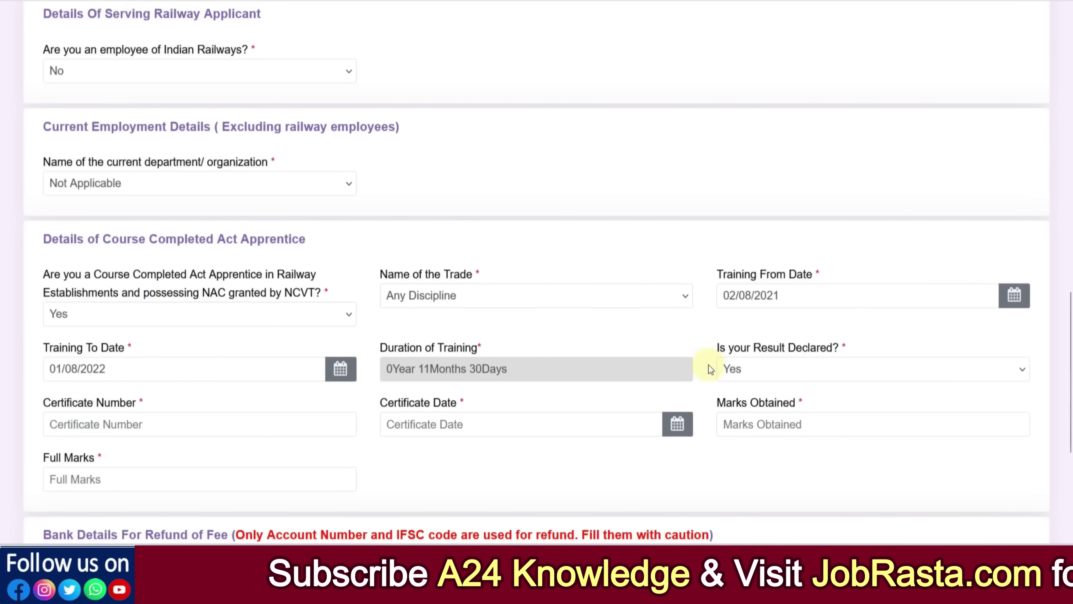
Proceed to the Educational Qualification section and view the available qualification types without selecting one.
scroll(709, 365, down, 5)
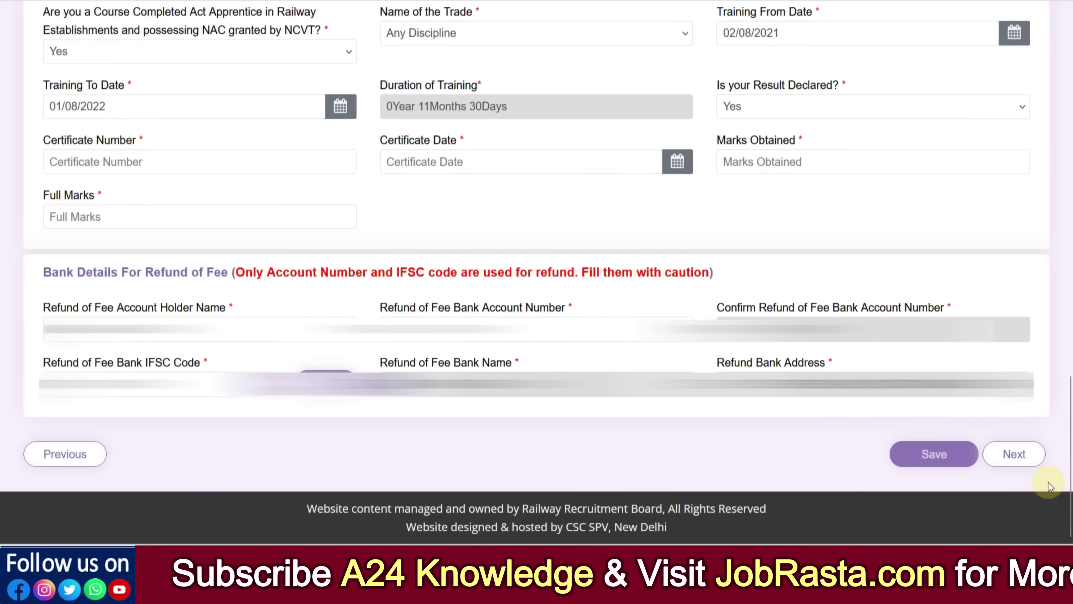
click(1013, 465)
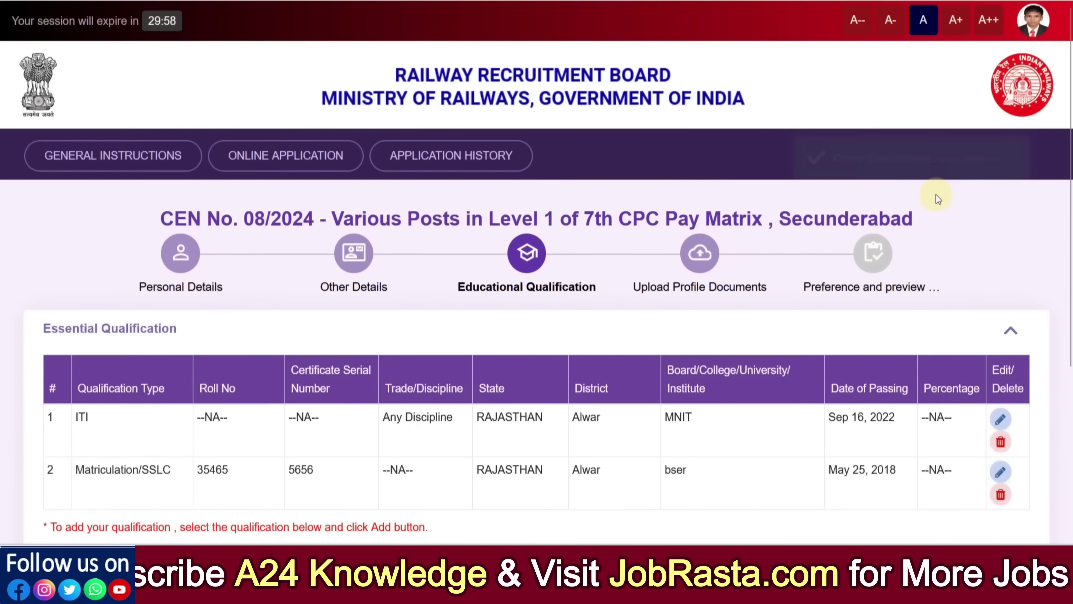
scroll(938, 196, down, 4)
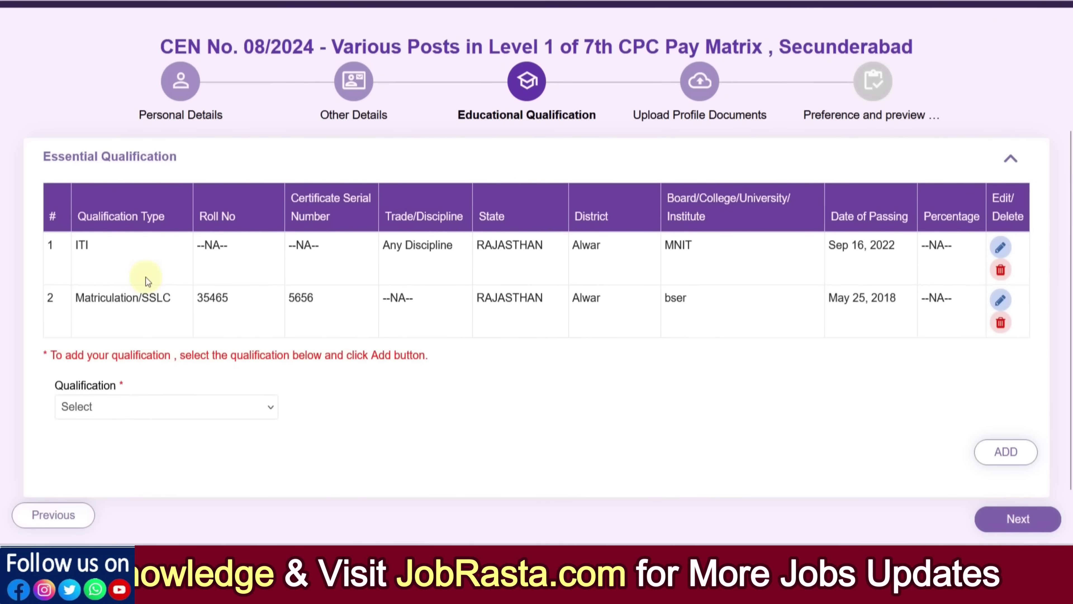
click(219, 405)
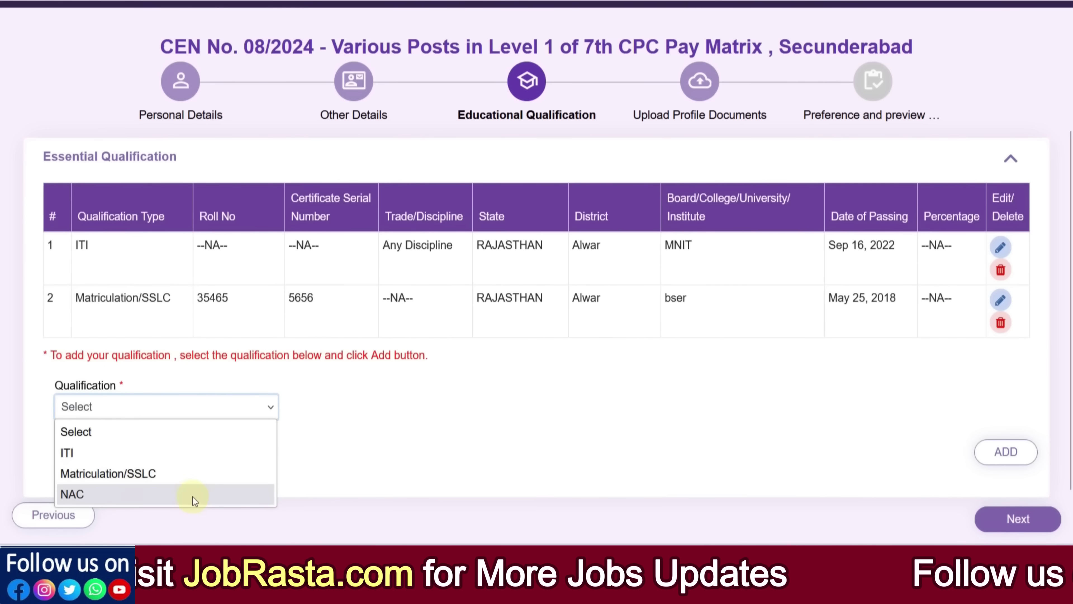
click(440, 438)
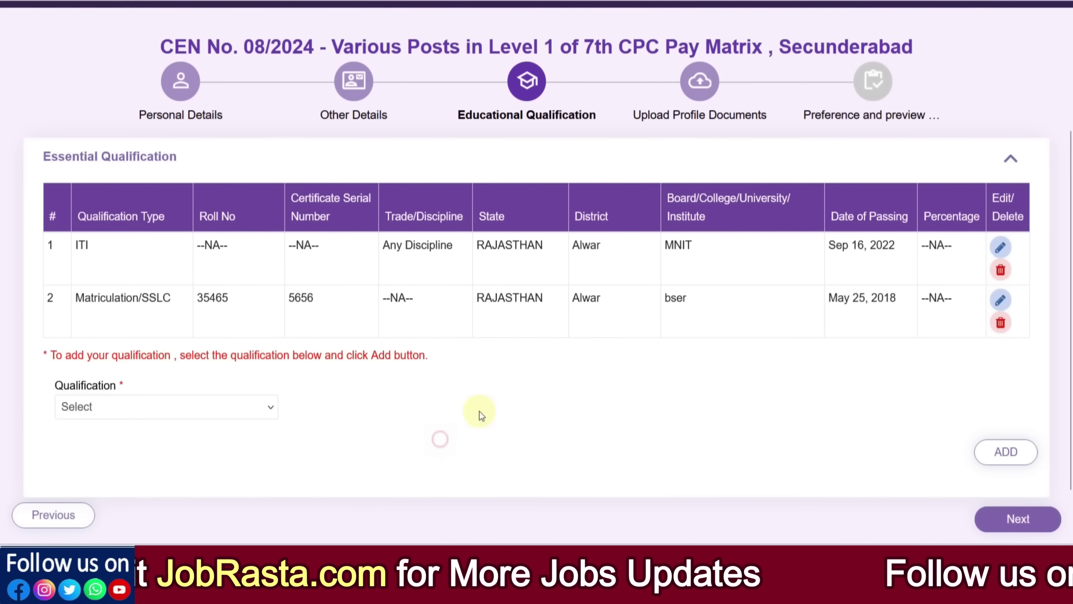
Open the Matriculation/SSLC qualification for editing, check its state and district, and set the board to BSER.
click(1000, 300)
scroll(434, 324, down, 3)
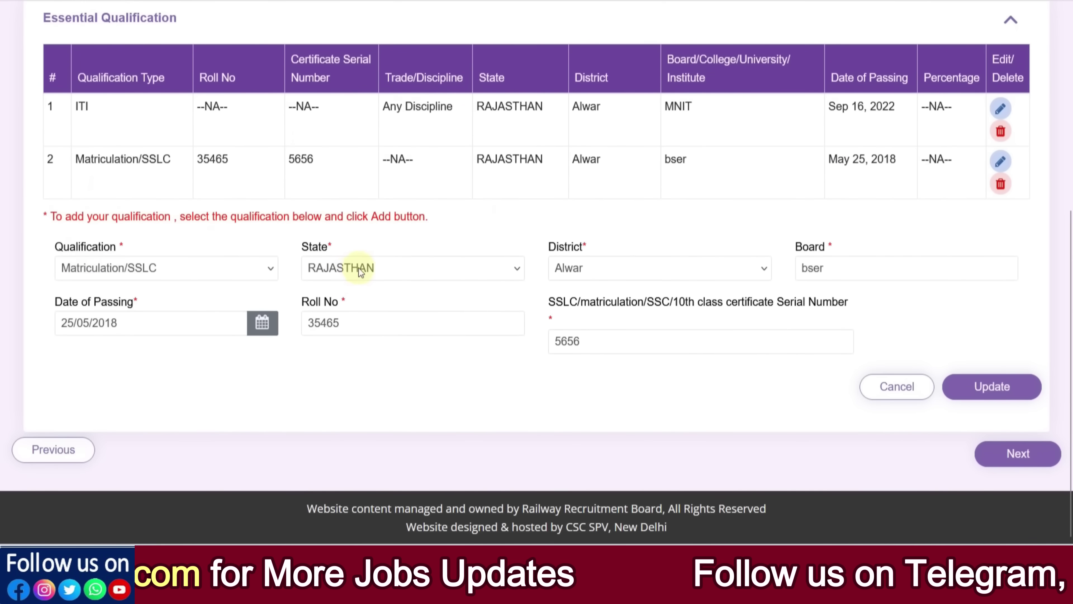
click(362, 269)
click(558, 276)
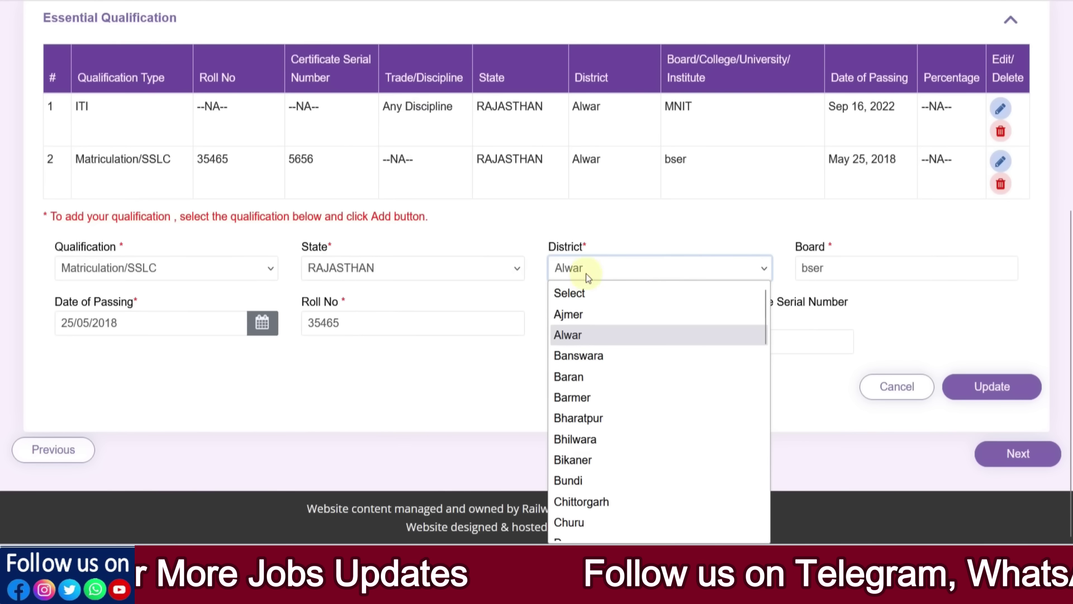
click(832, 271)
drag(832, 270, 765, 268)
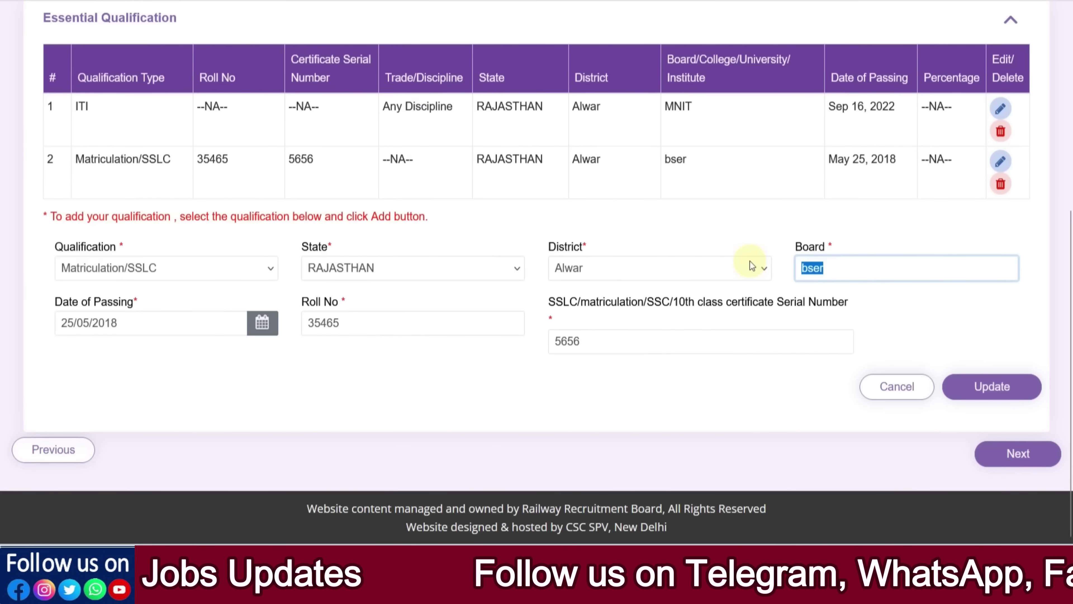
text(BSER)
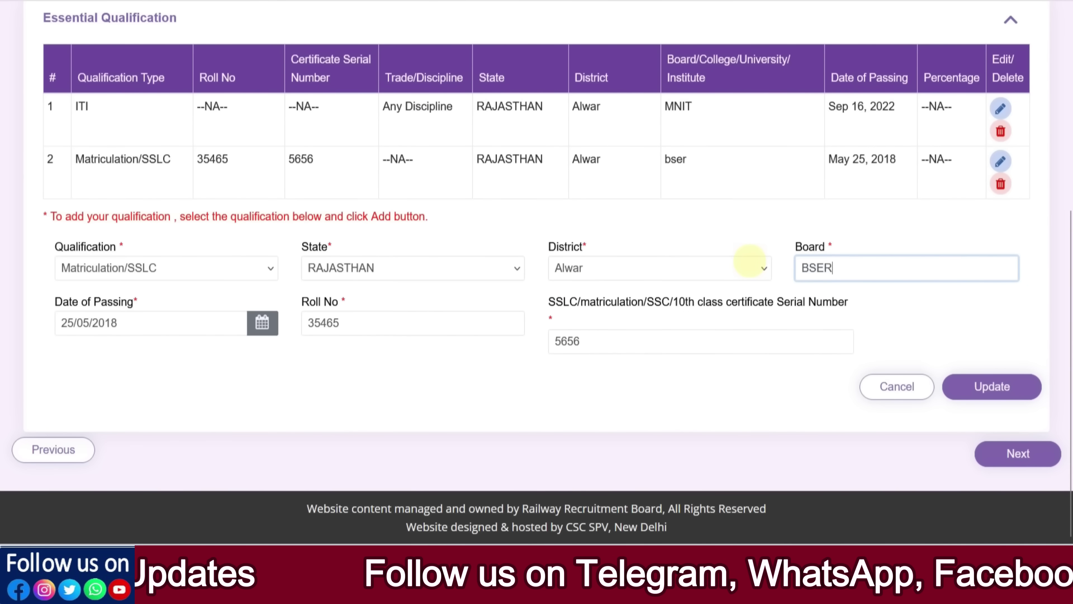
Check the Matriculation/SSLC passing date, roll number and certificate serial number, and save the updated entry.
click(262, 324)
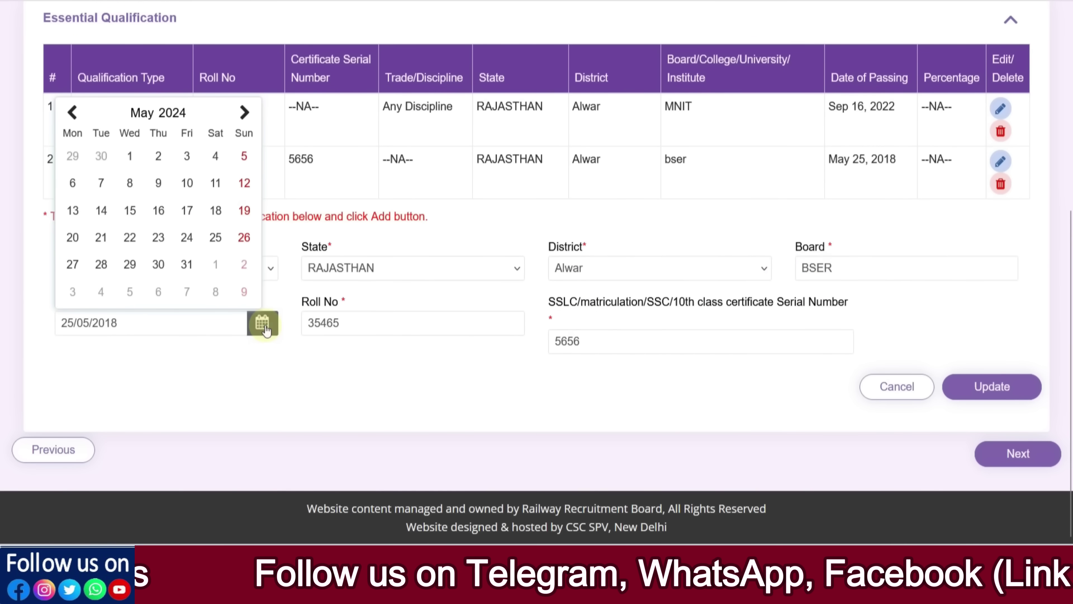
click(292, 353)
click(364, 326)
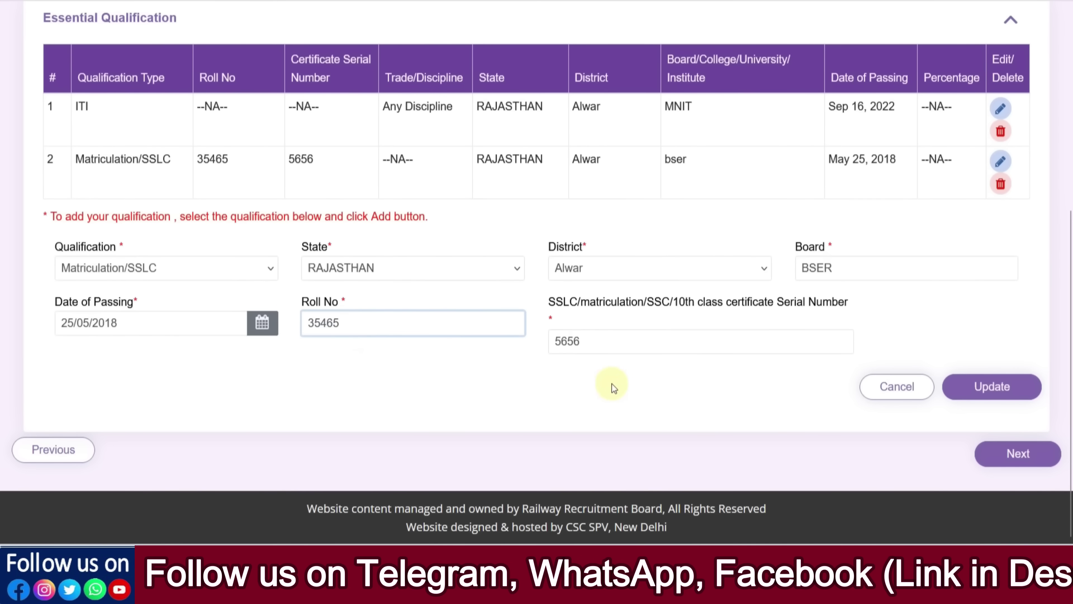
click(635, 341)
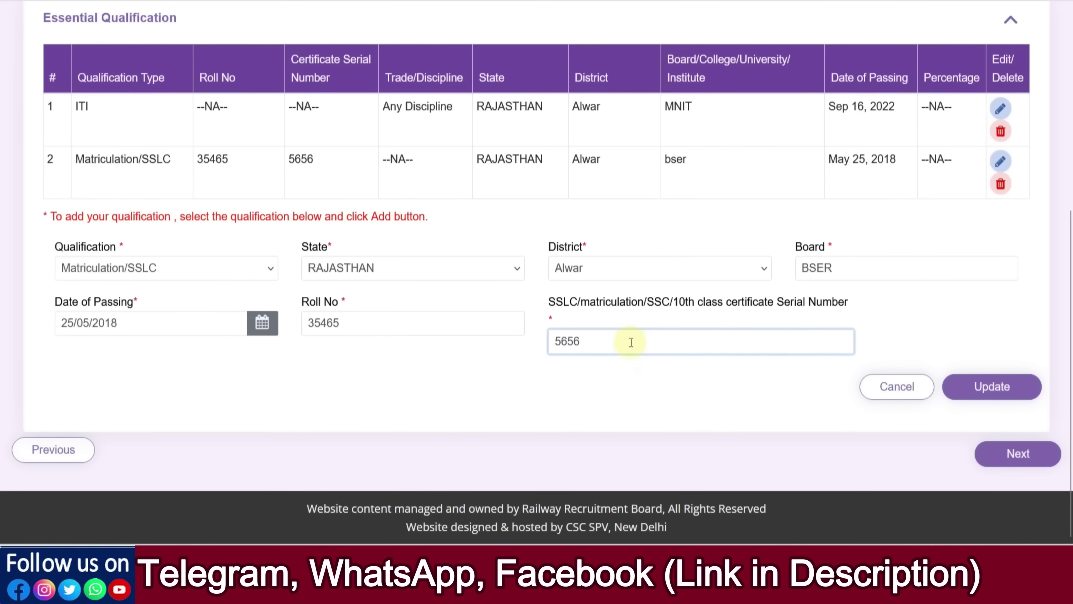
click(989, 385)
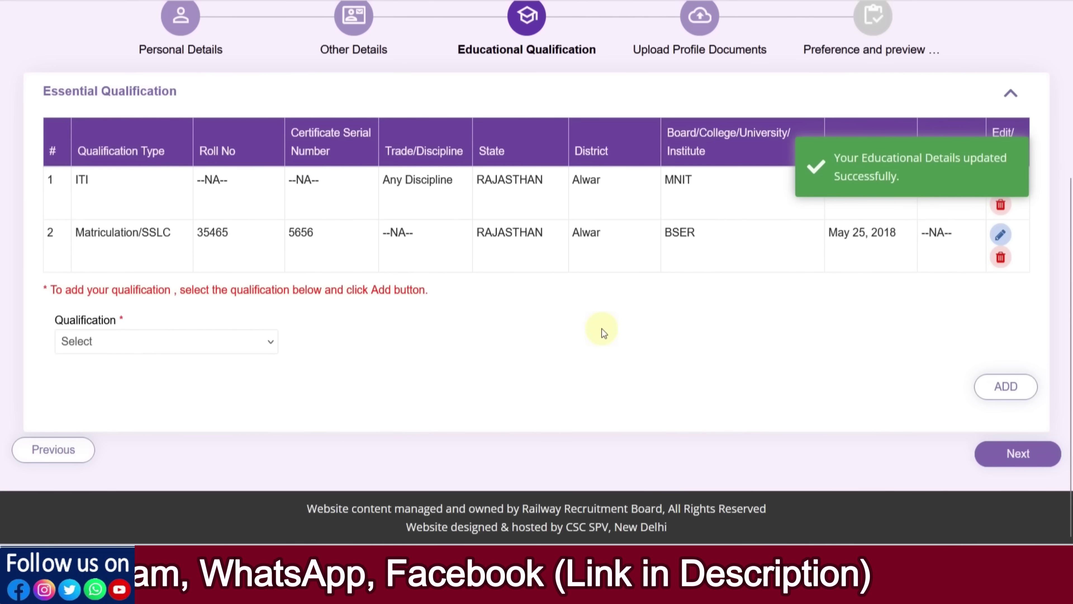
Open the ITI qualification for editing and check its trade, state, district, institute name and date of passing.
click(1000, 182)
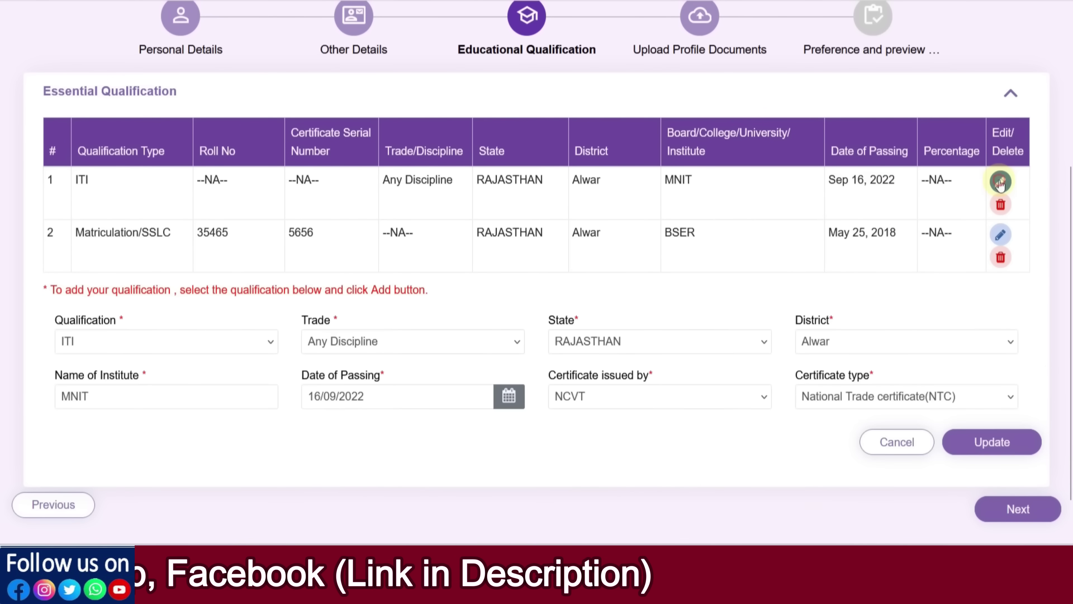
scroll(334, 250, down, 1)
click(346, 289)
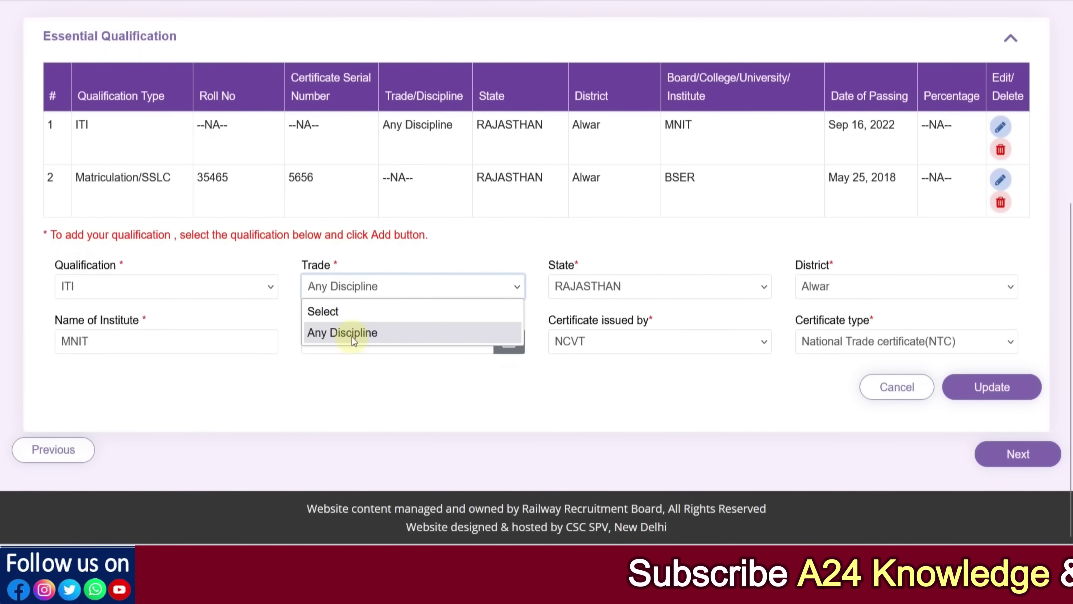
click(608, 287)
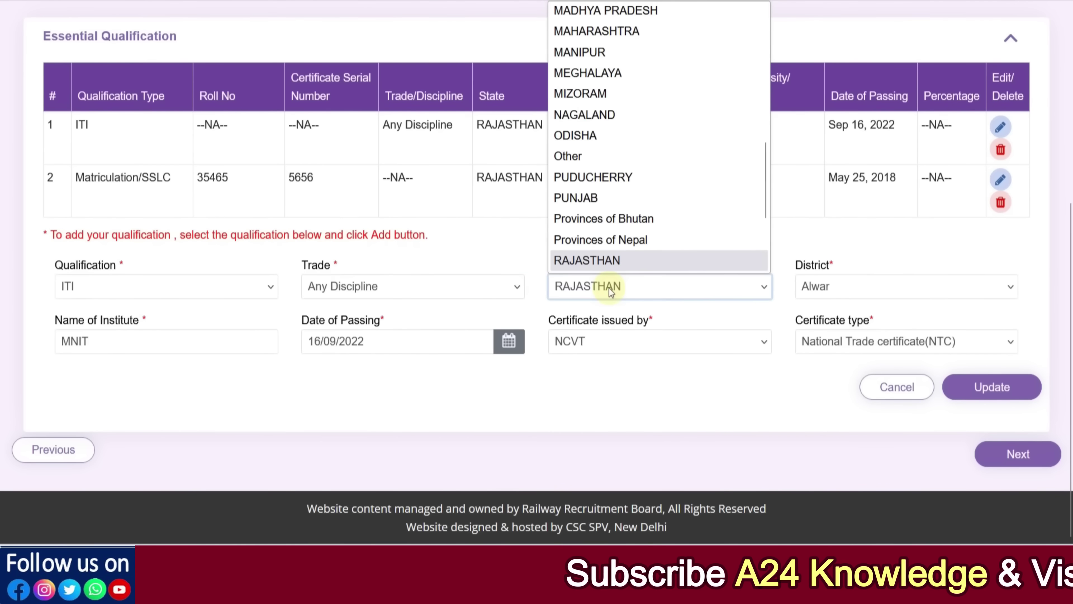
click(812, 291)
click(142, 344)
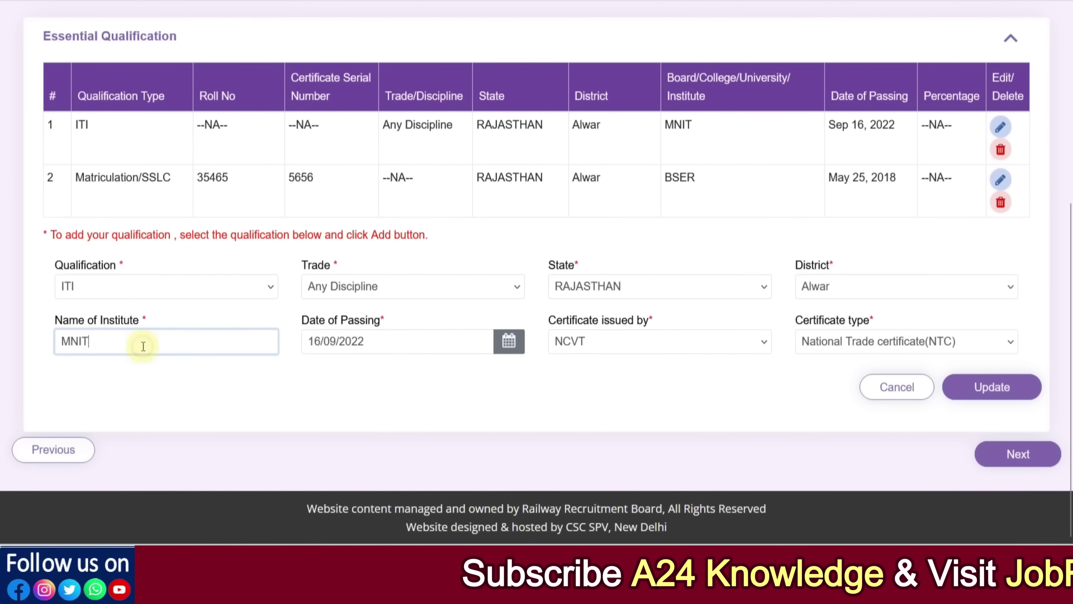
click(365, 342)
click(540, 385)
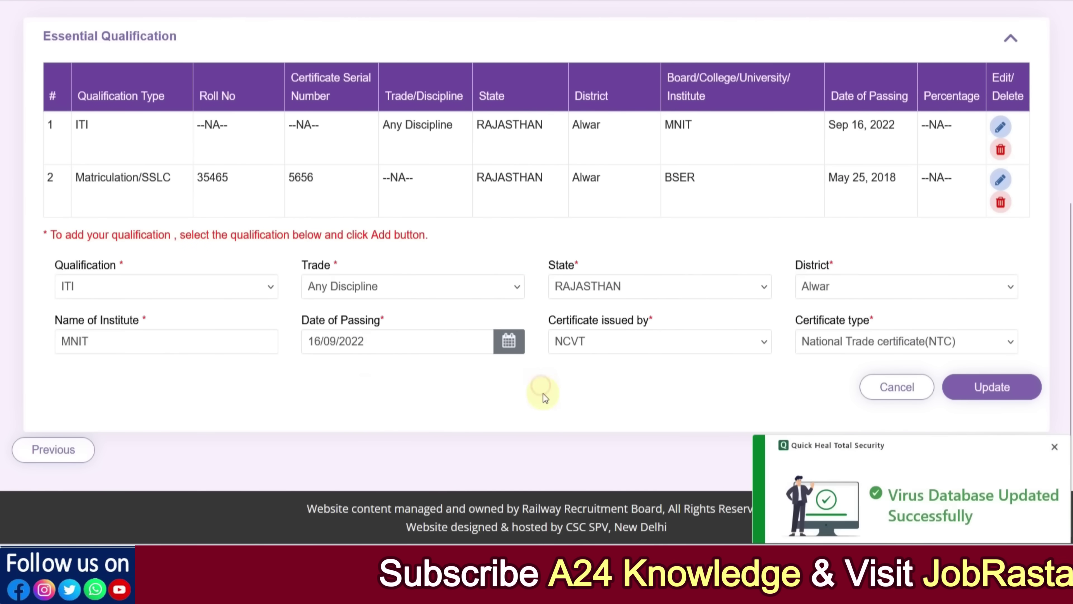
Check the ITI certificate's issuing body and certificate type, and save the updated entry.
click(599, 342)
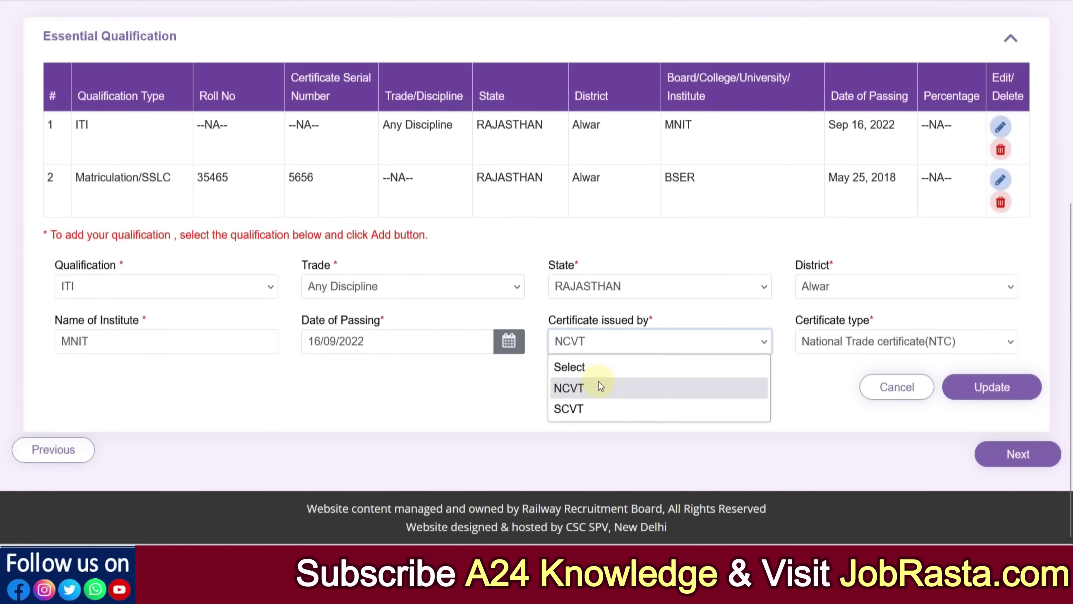
click(843, 402)
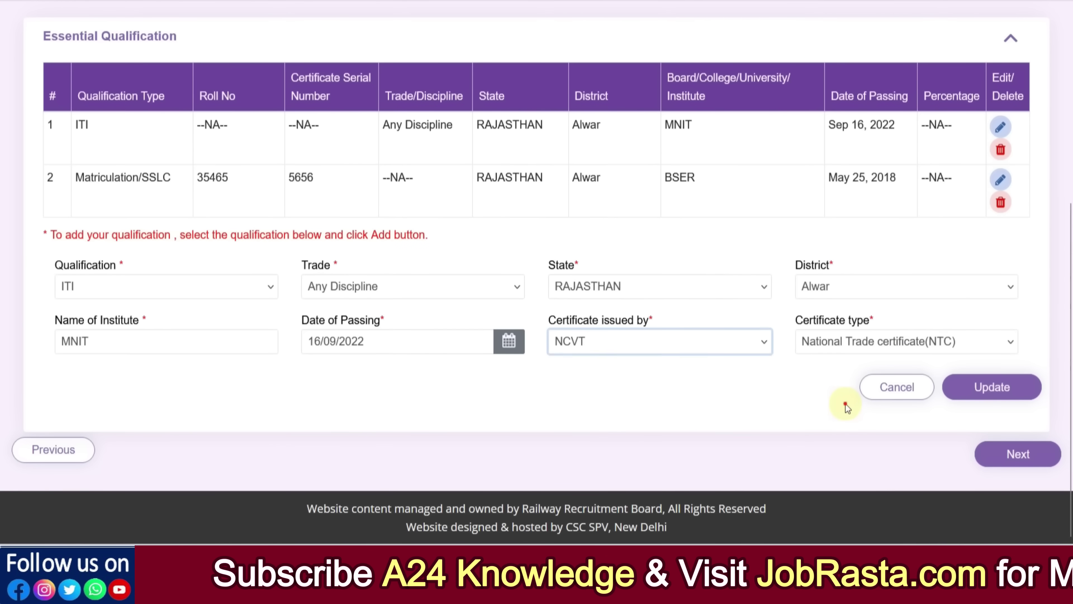
click(841, 346)
click(739, 388)
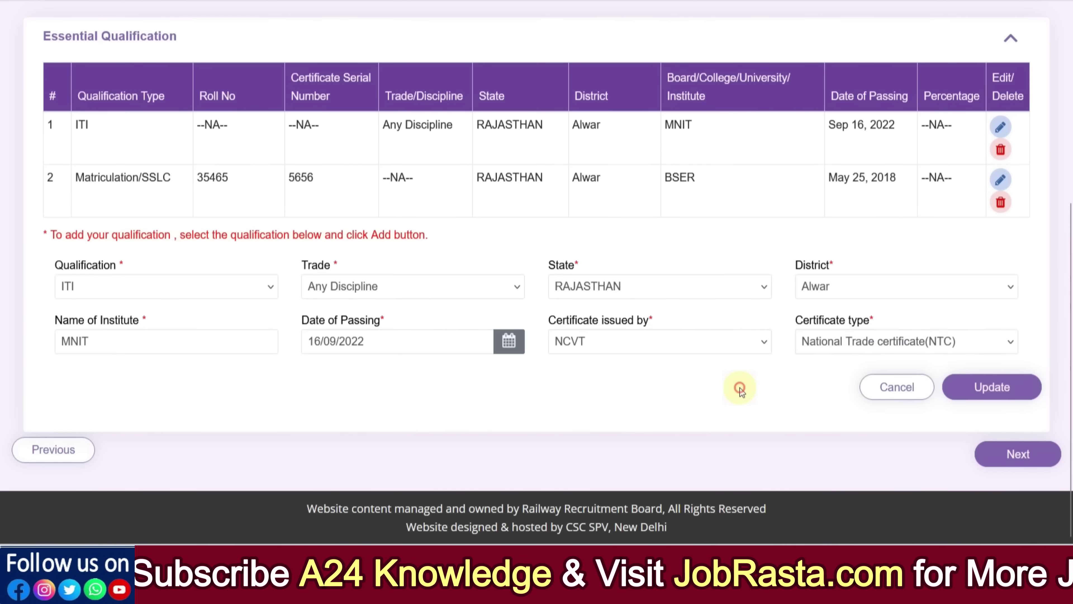
click(993, 392)
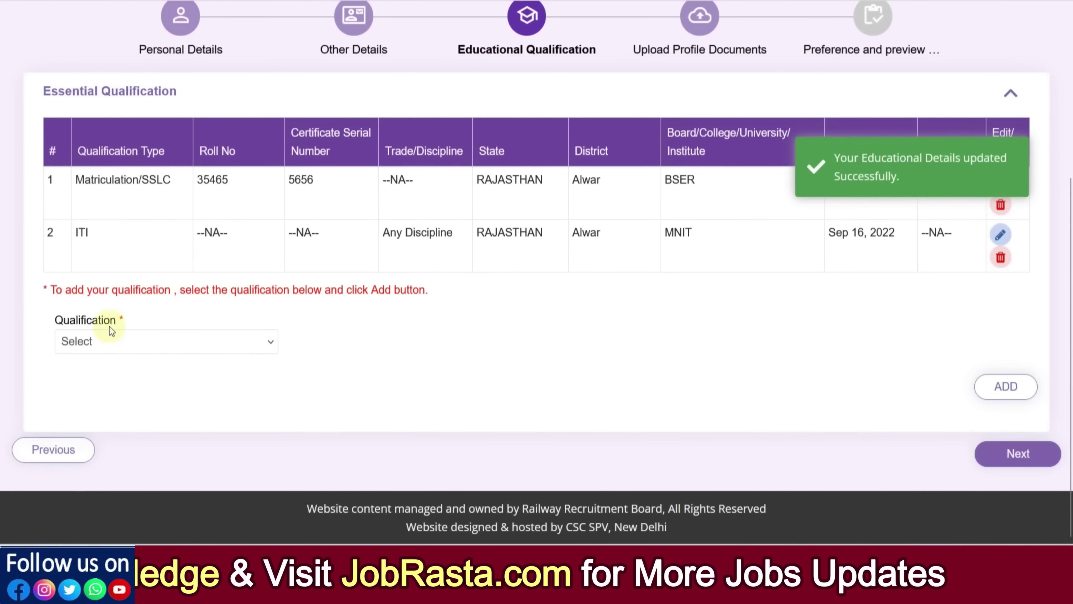
Start a new NAC qualification entry and set its trade to Any Discipline.
click(91, 342)
click(87, 428)
click(334, 345)
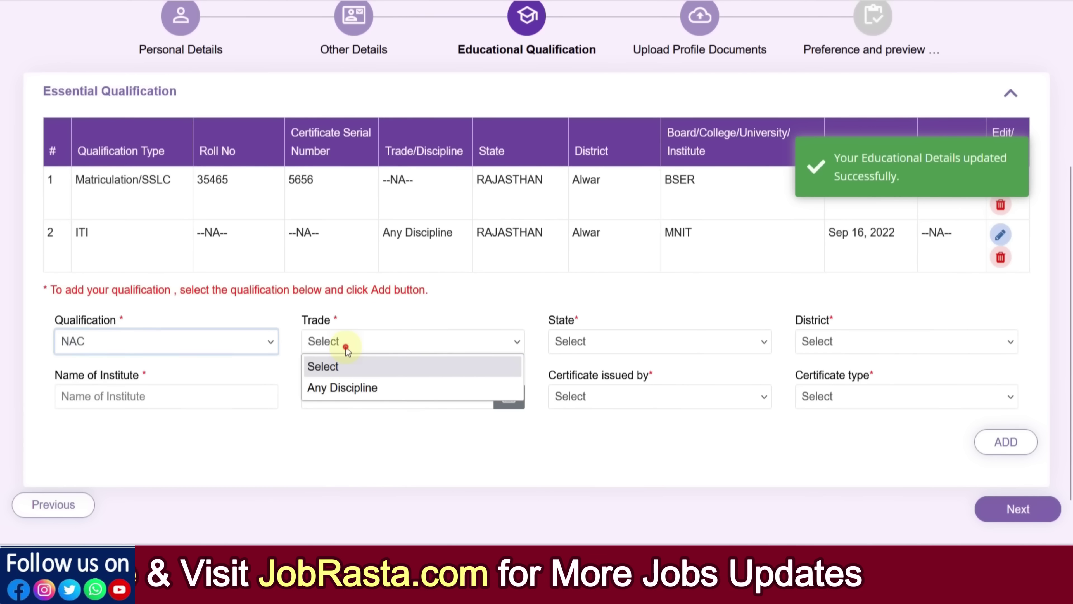
click(337, 386)
Set the NAC qualification's state to ANDHRA PRADESH and its district to Visakhapatanam.
click(593, 343)
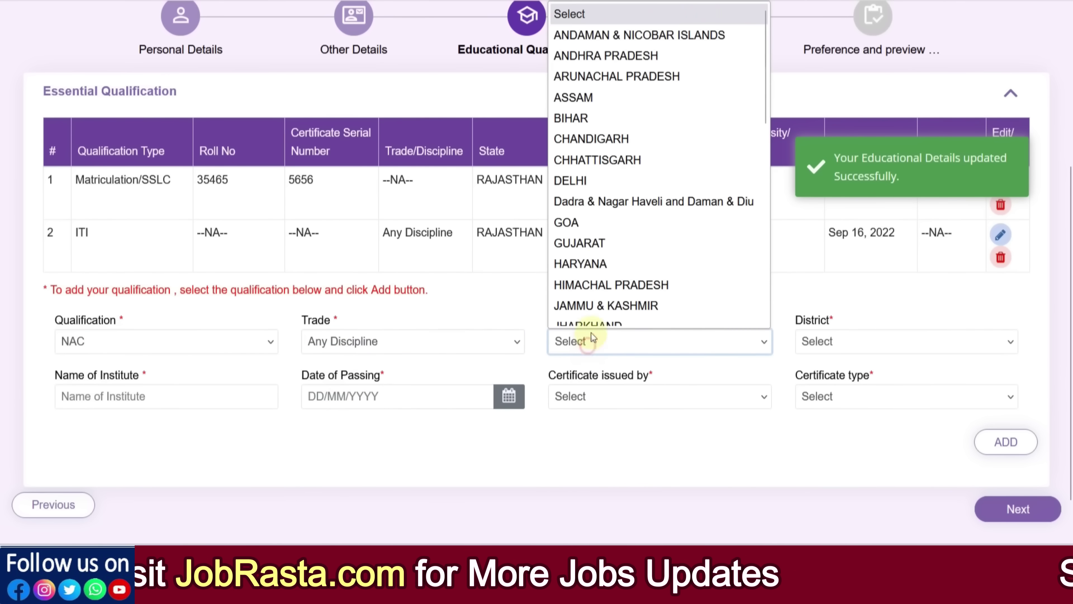
scroll(598, 271, down, 10)
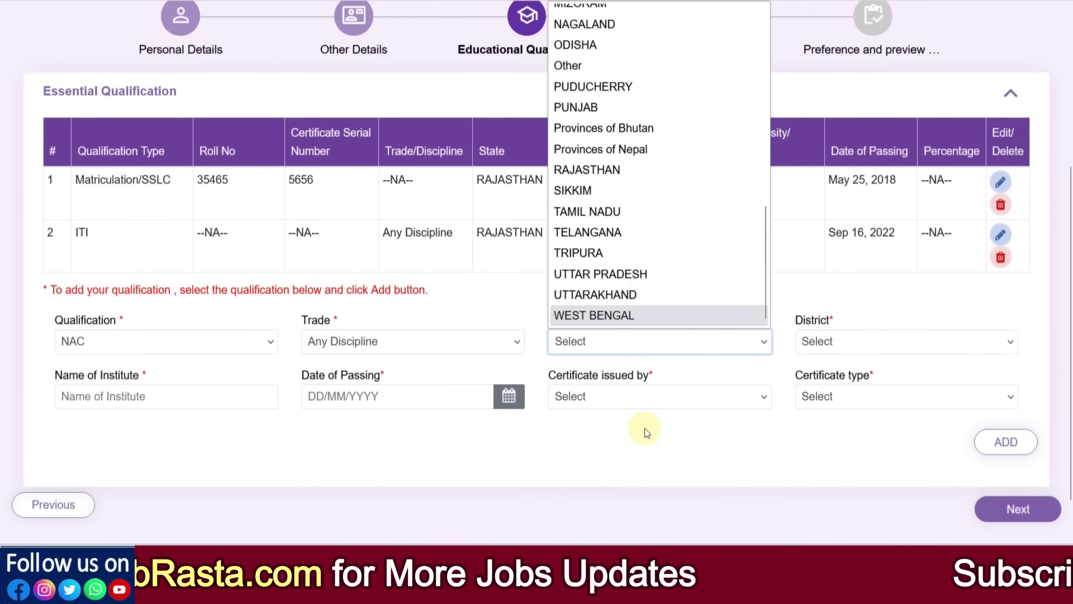
click(651, 447)
click(633, 342)
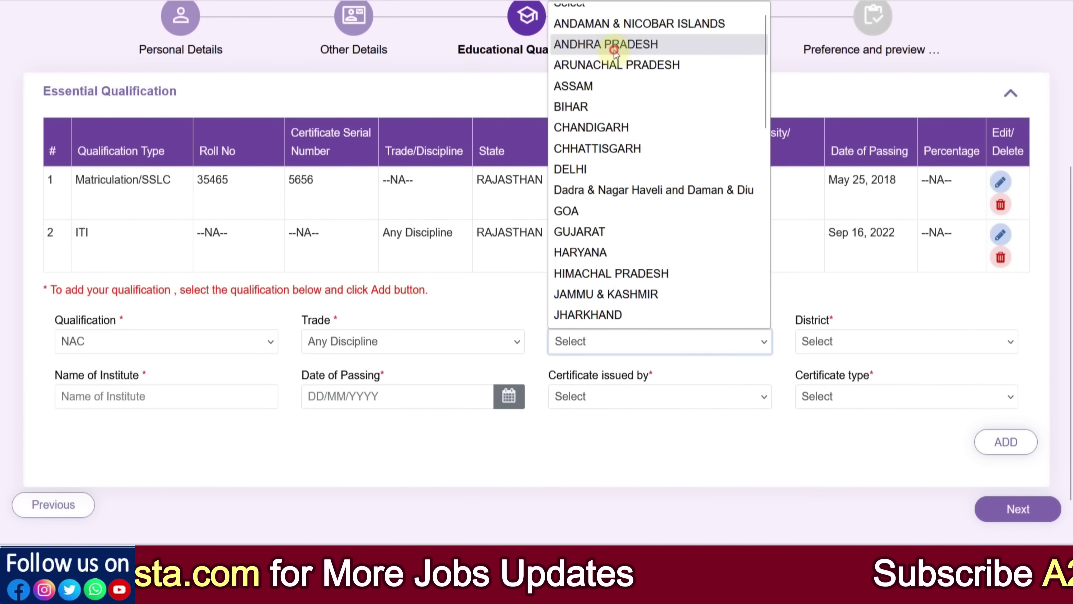
click(614, 45)
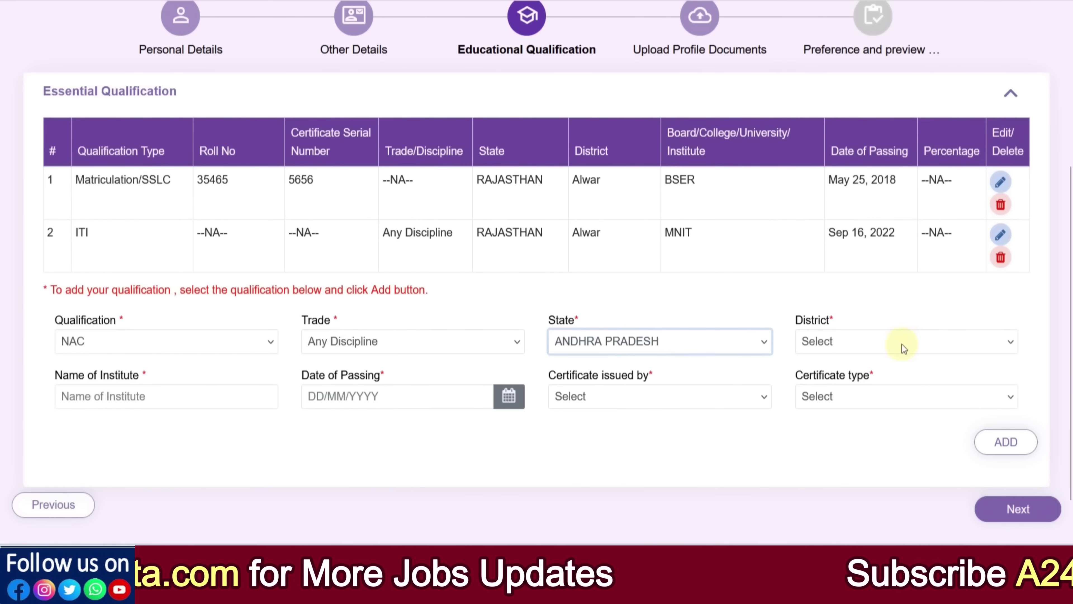
click(897, 343)
scroll(882, 222, down, 5)
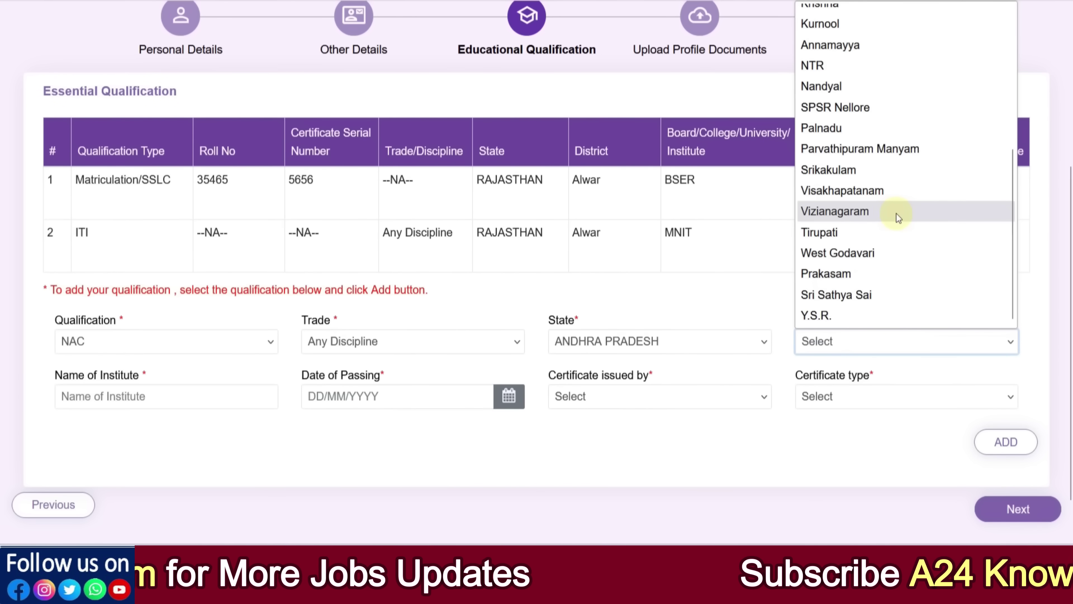
click(859, 196)
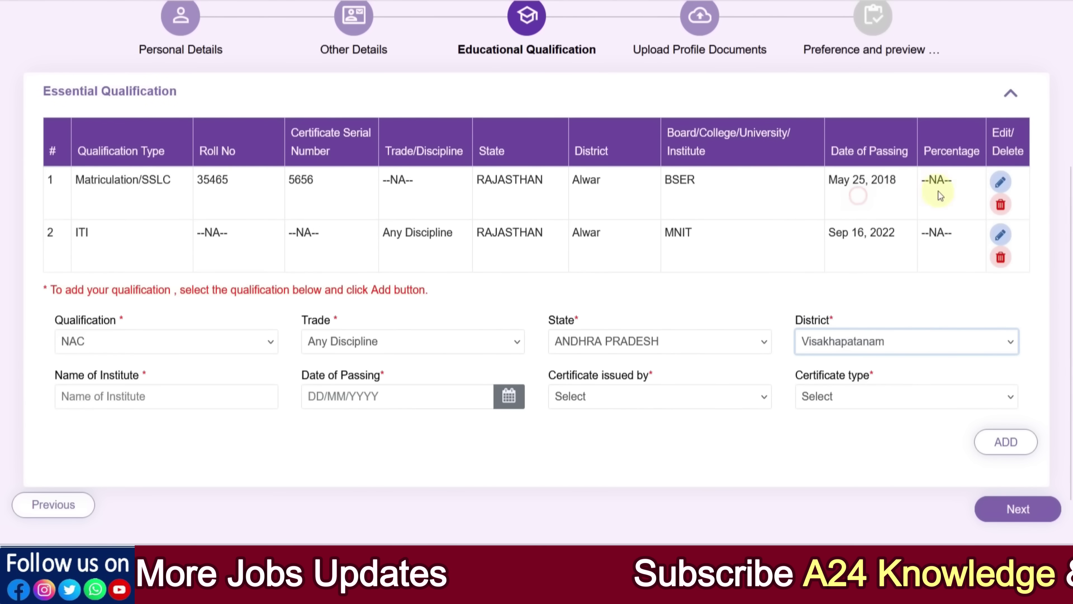
Set the NAC qualification's date of passing to 01/08/2022, leaving the name of institute blank.
click(199, 397)
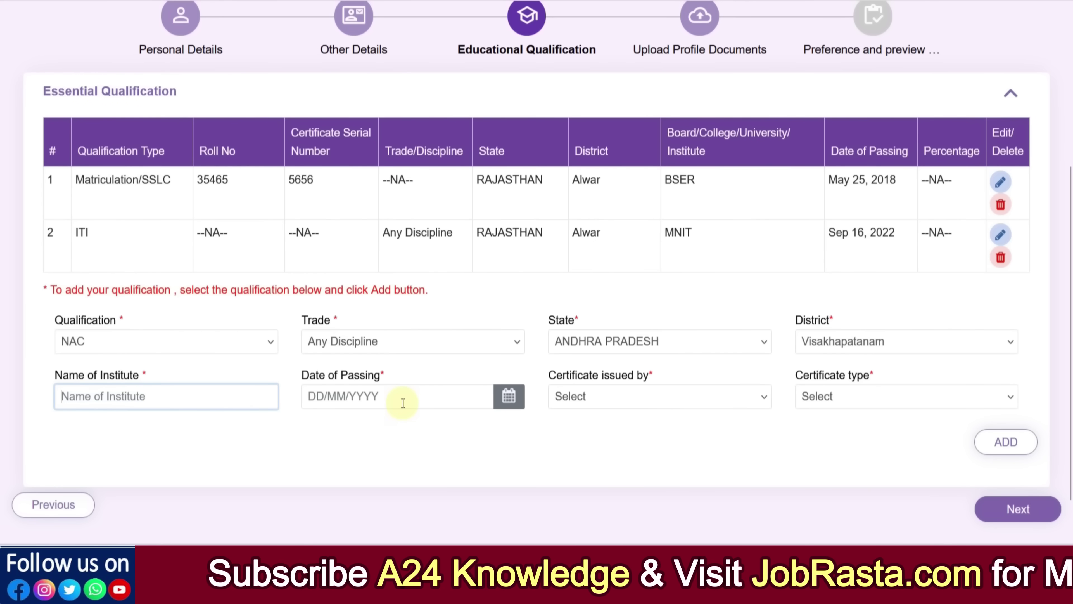
click(395, 399)
click(420, 188)
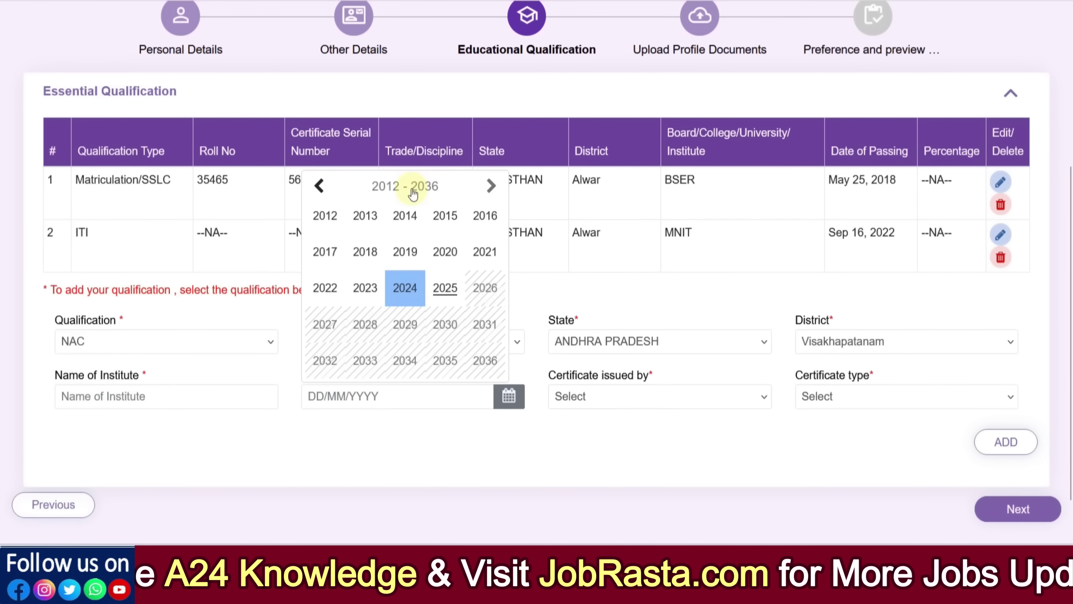
click(325, 287)
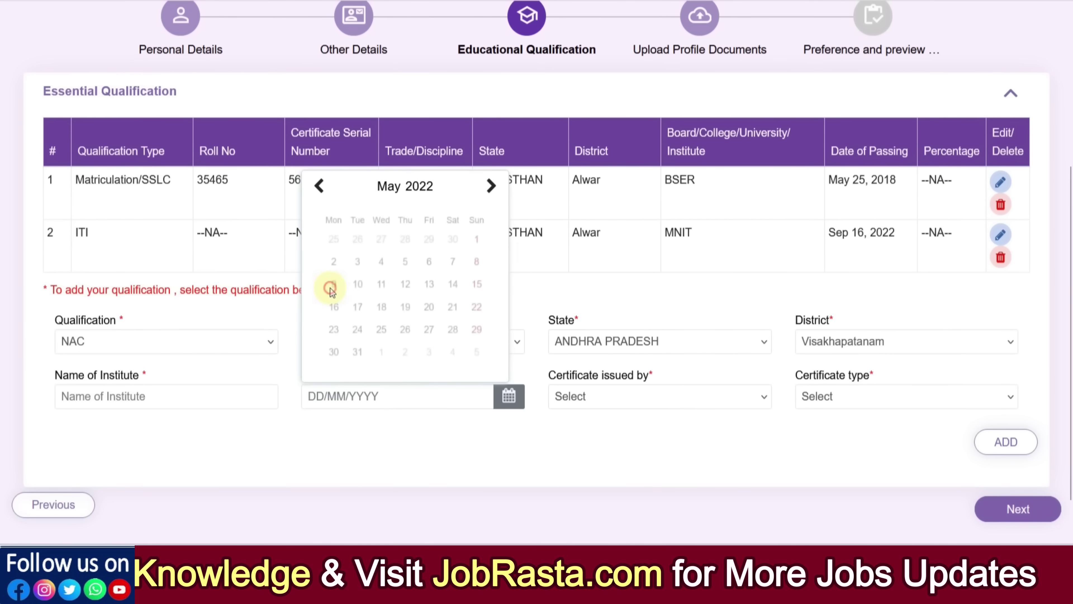
click(391, 187)
click(403, 315)
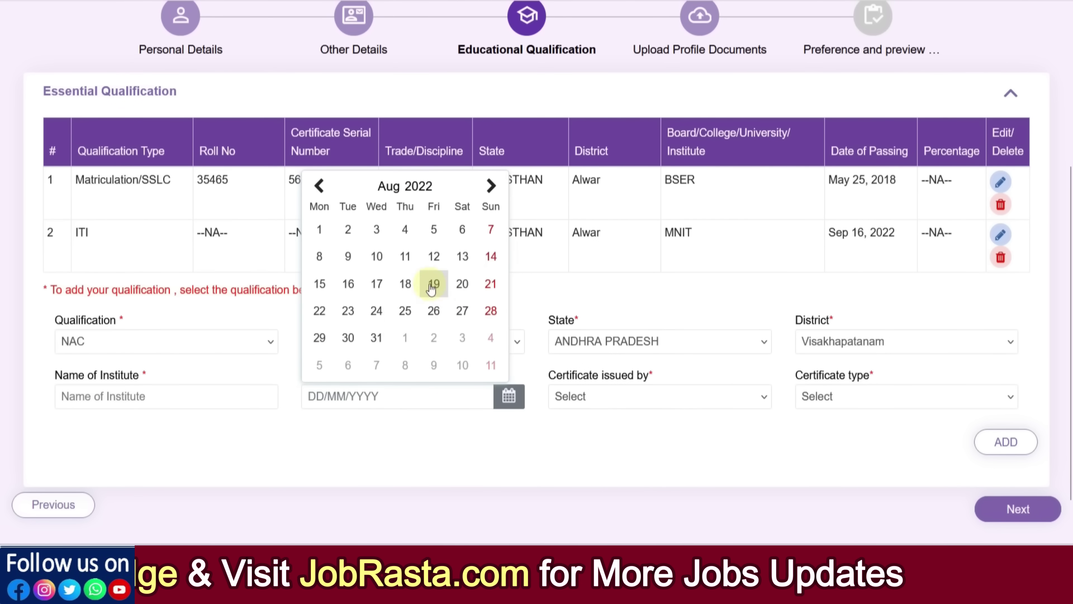
click(319, 229)
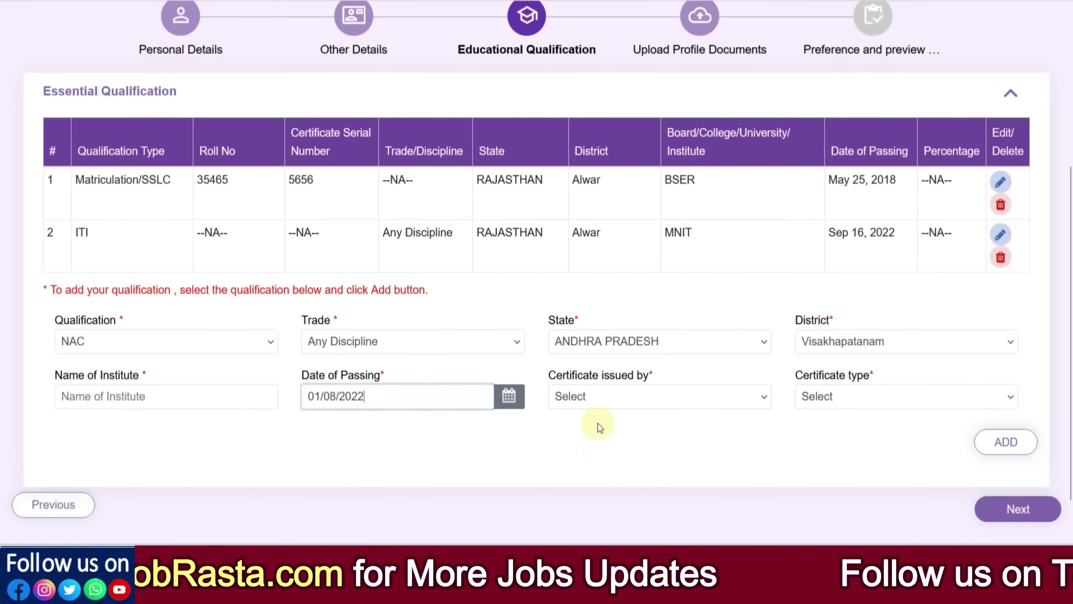
Set the NAC certificate's issuing body to NCVT and its type to National Apprentice certificate(NAC).
click(602, 400)
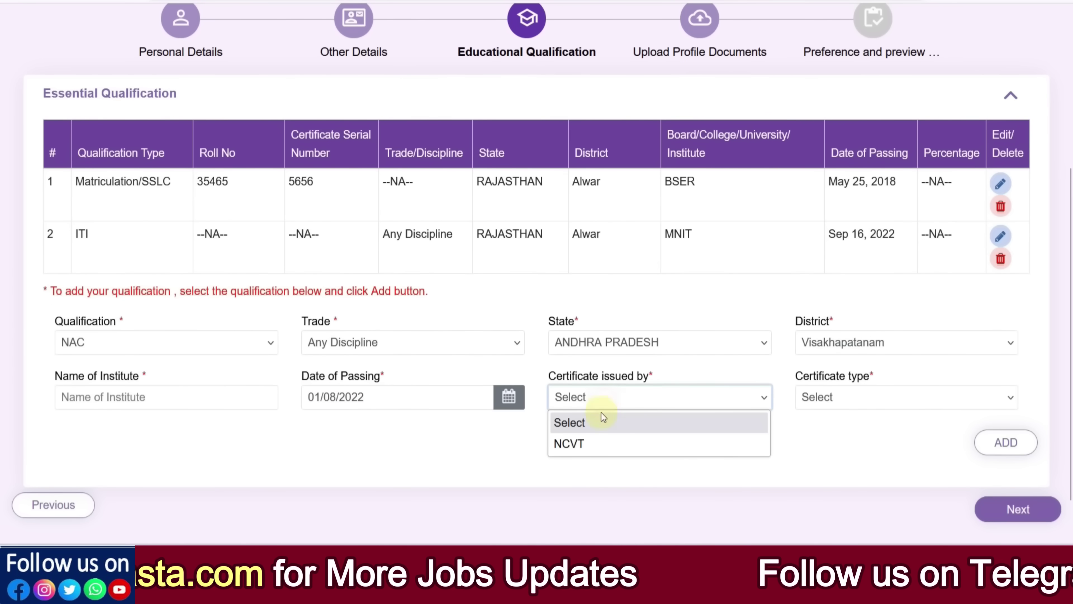
click(595, 442)
click(831, 406)
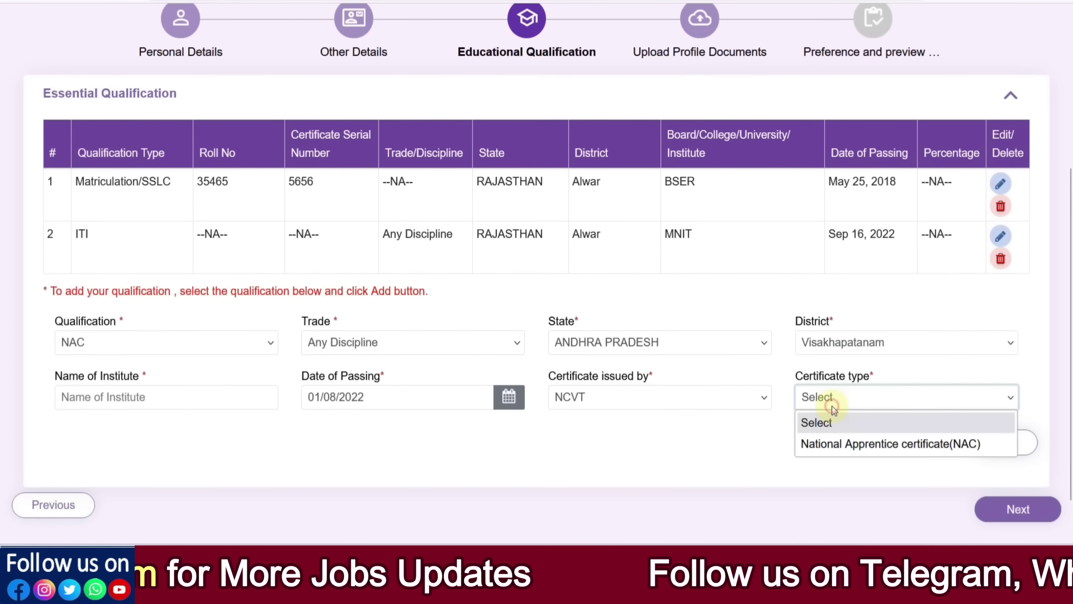
click(834, 444)
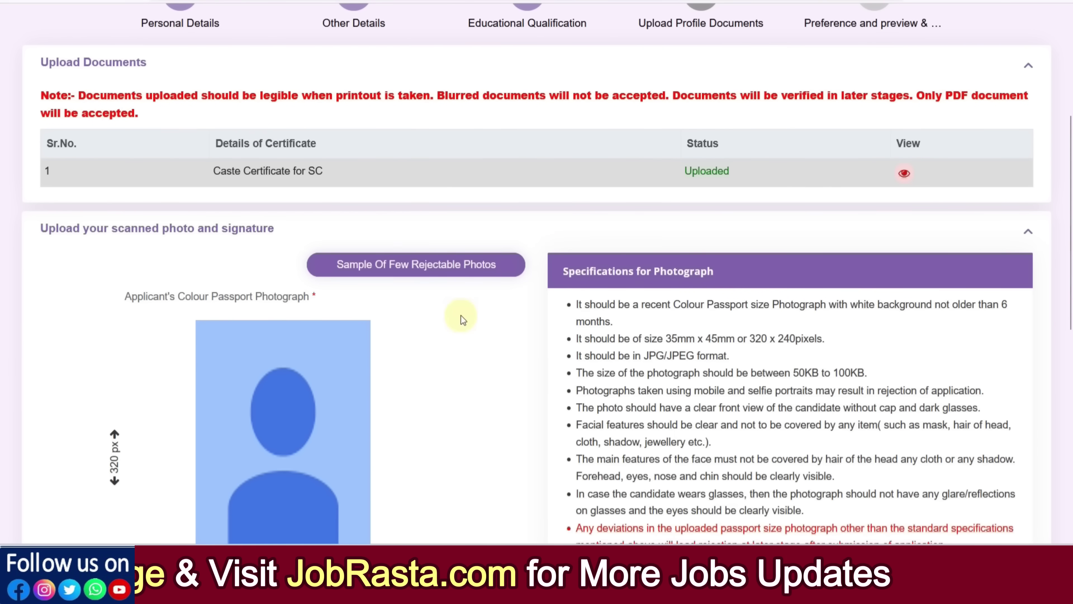
Look over the document, photo and signature upload sections and view the samples of rejectable photos.
scroll(462, 320, down, 2)
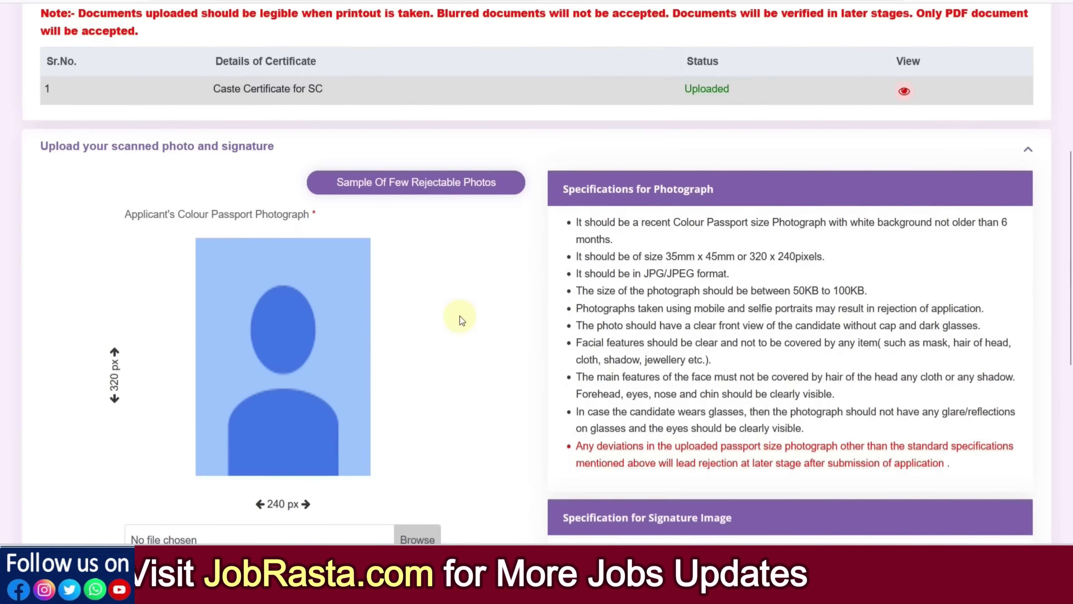
scroll(462, 320, down, 2)
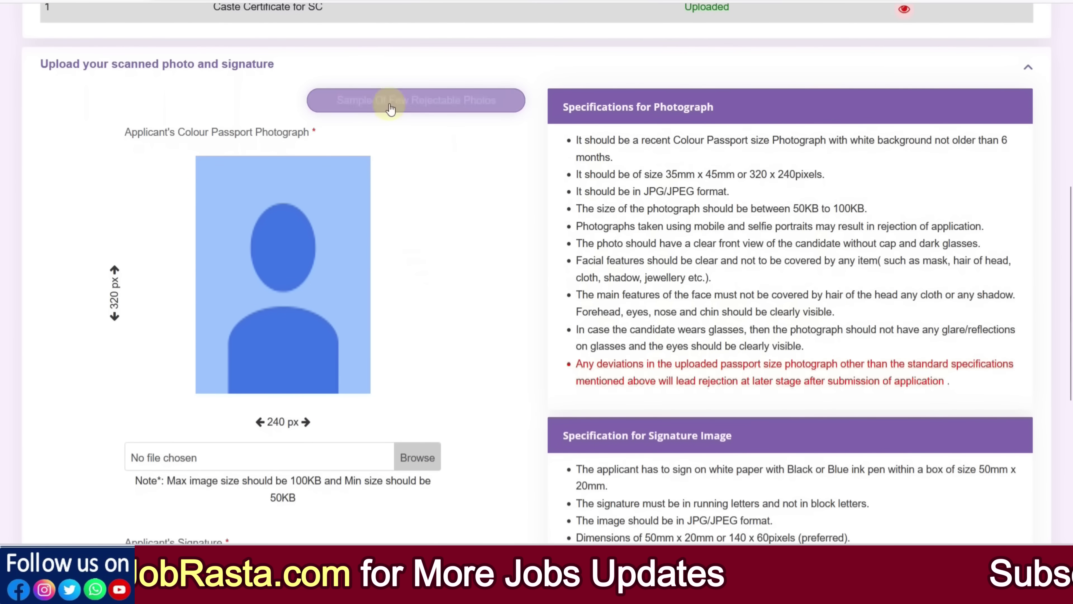
click(409, 106)
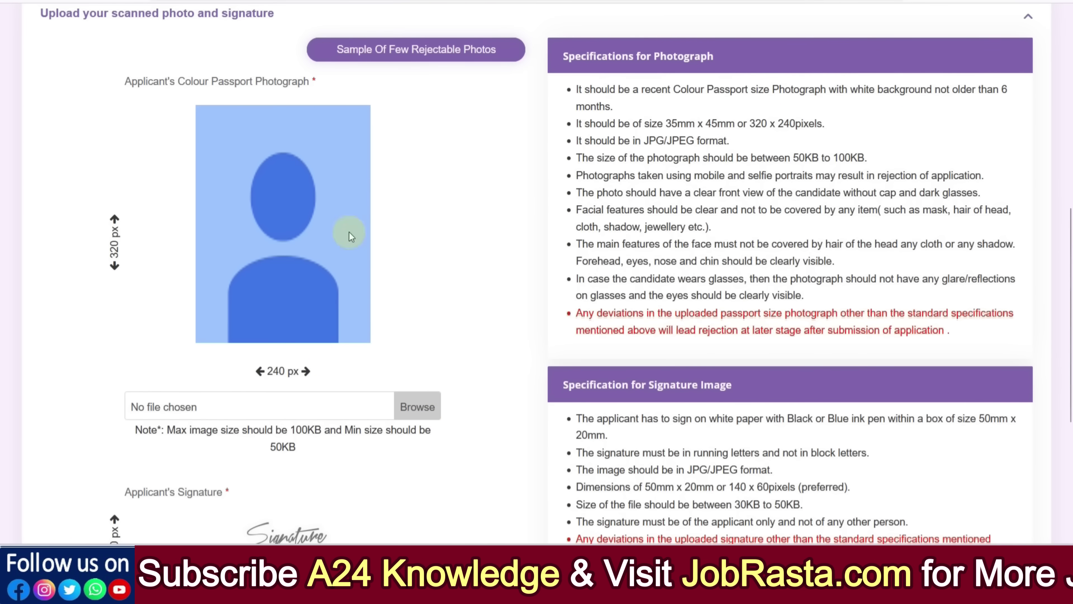
Examine the required pixel dimensions for the applicant's passport photograph and signature.
scroll(338, 372, down, 3)
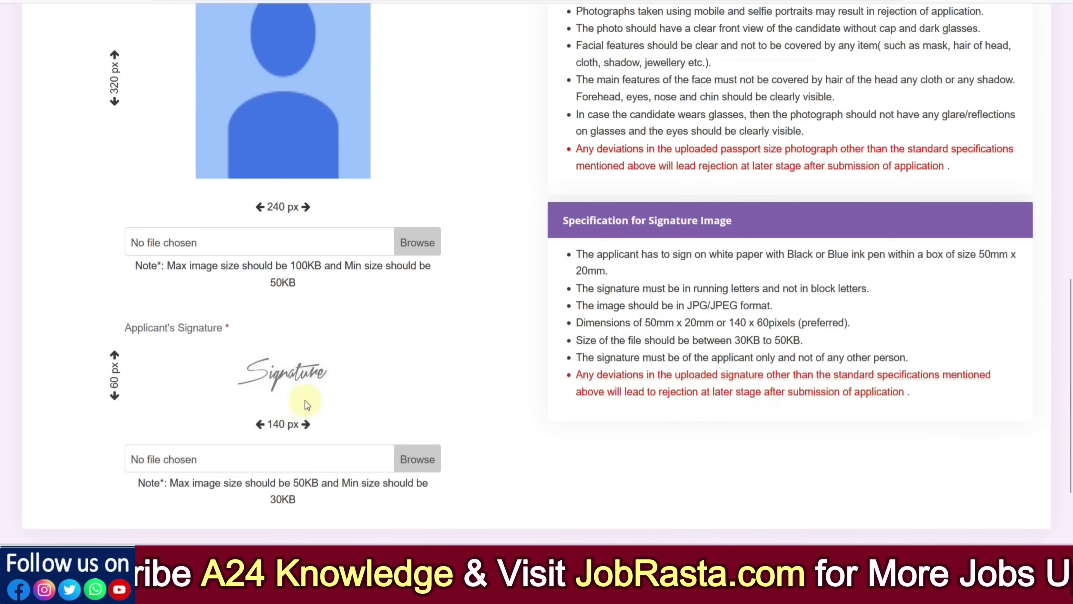
scroll(493, 401, up, 2)
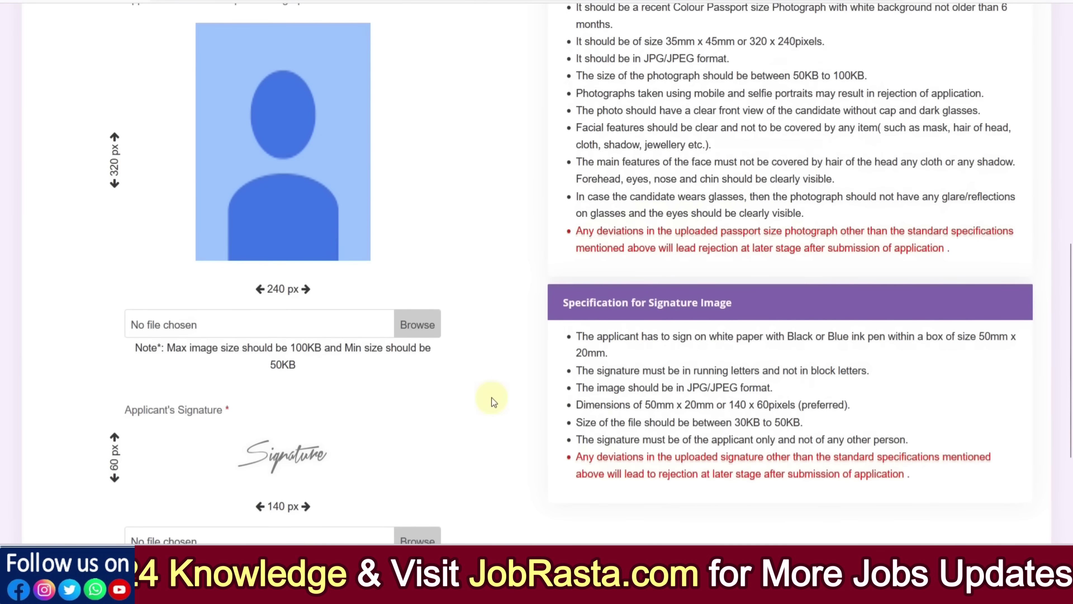
scroll(493, 402, up, 2)
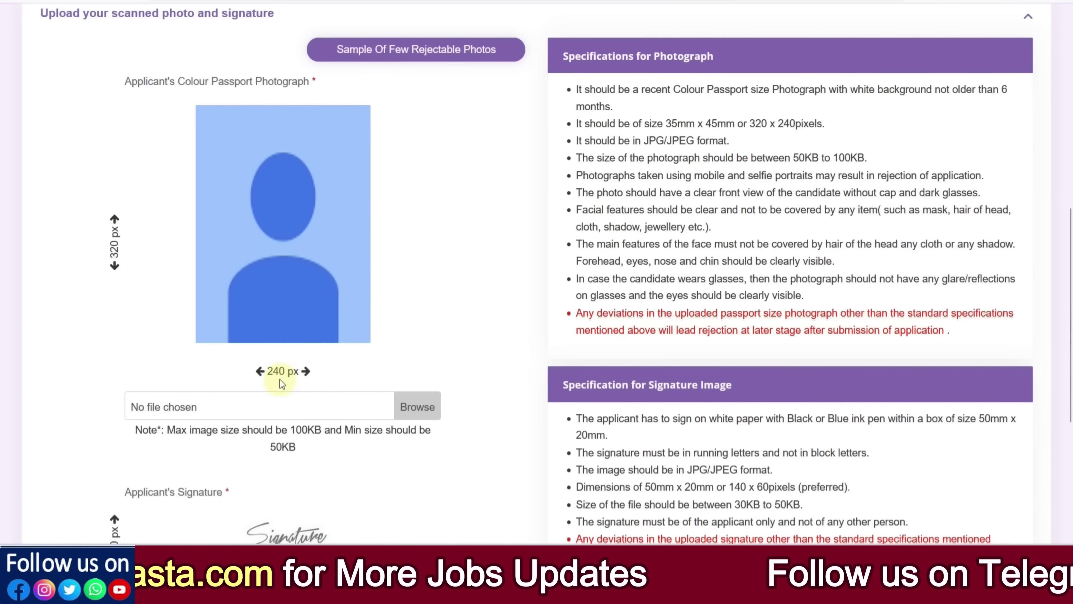
scroll(283, 383, down, 2)
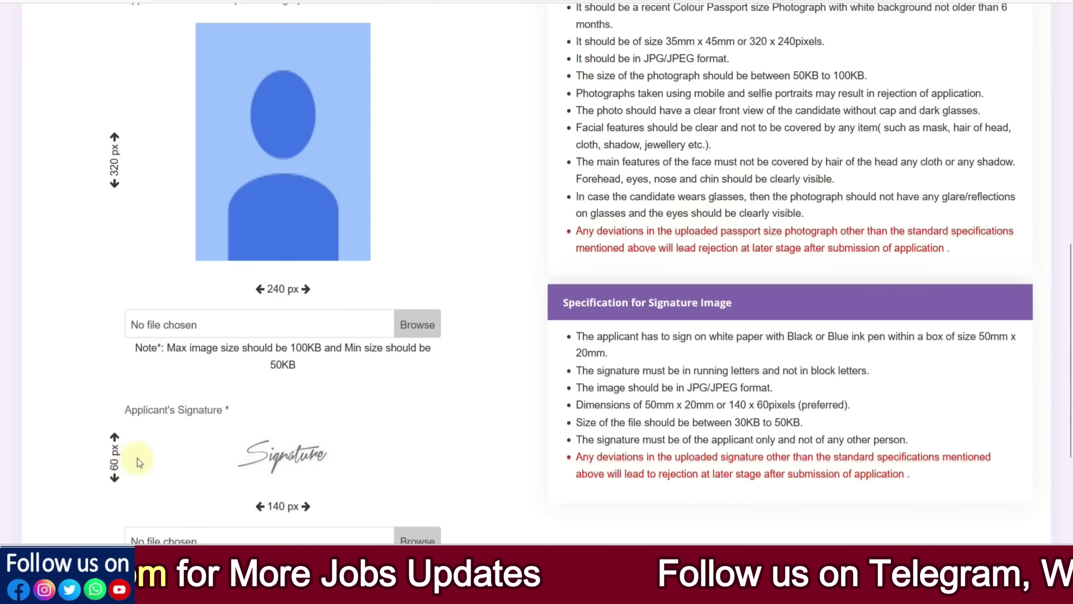
scroll(139, 462, down, 2)
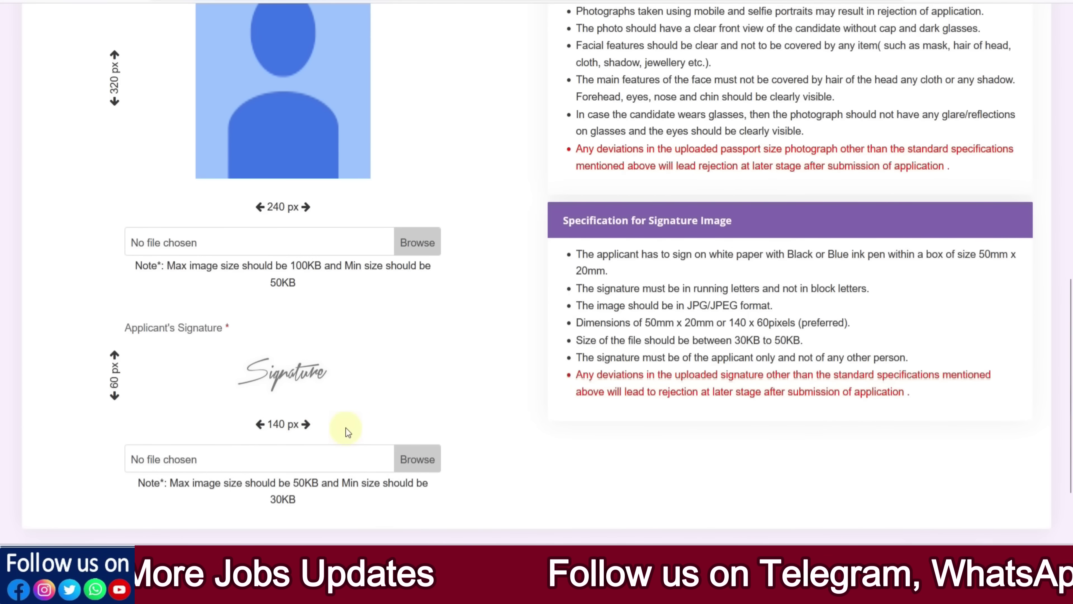
Highlight the permitted file size ranges in the photograph and signature specifications.
scroll(347, 431, up, 2)
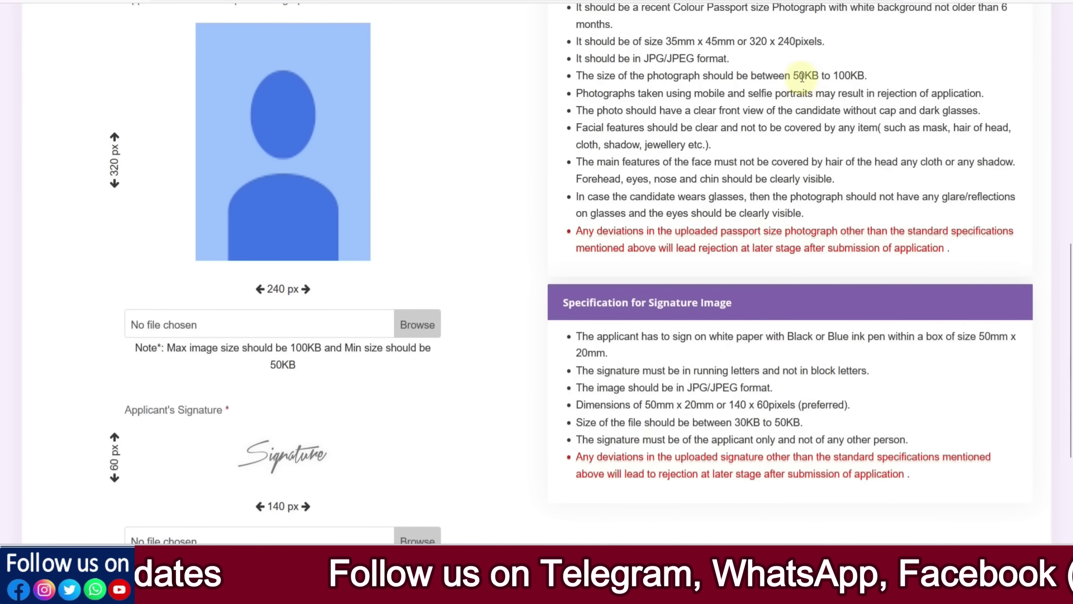
drag(801, 76, 857, 76)
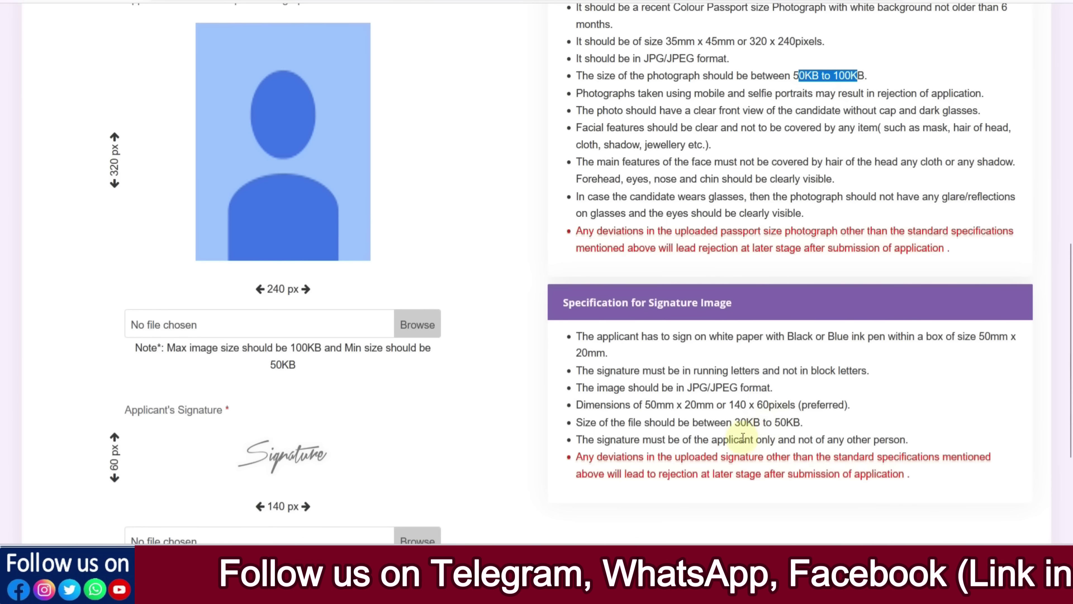
drag(736, 424, 800, 425)
click(808, 425)
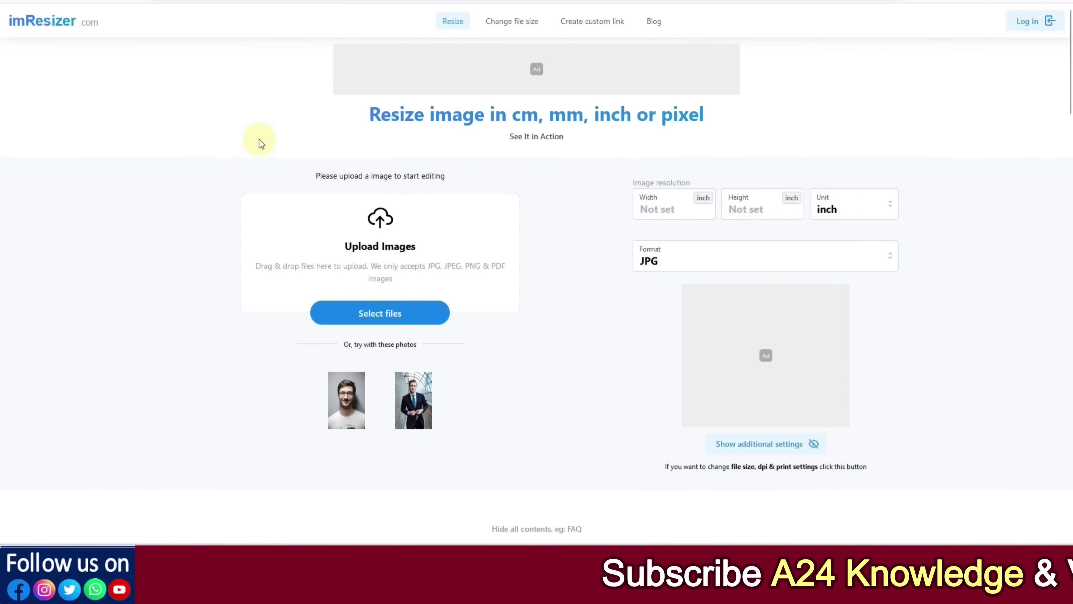
Load the applicant's passport photo into the imResizer website for editing.
key(ctrl+plus)
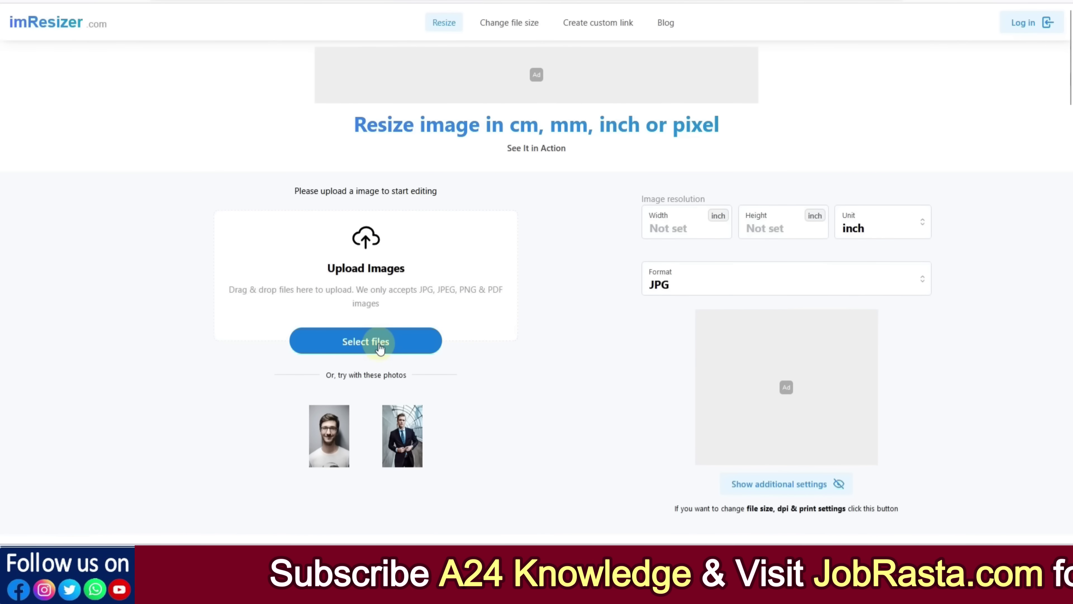
click(365, 341)
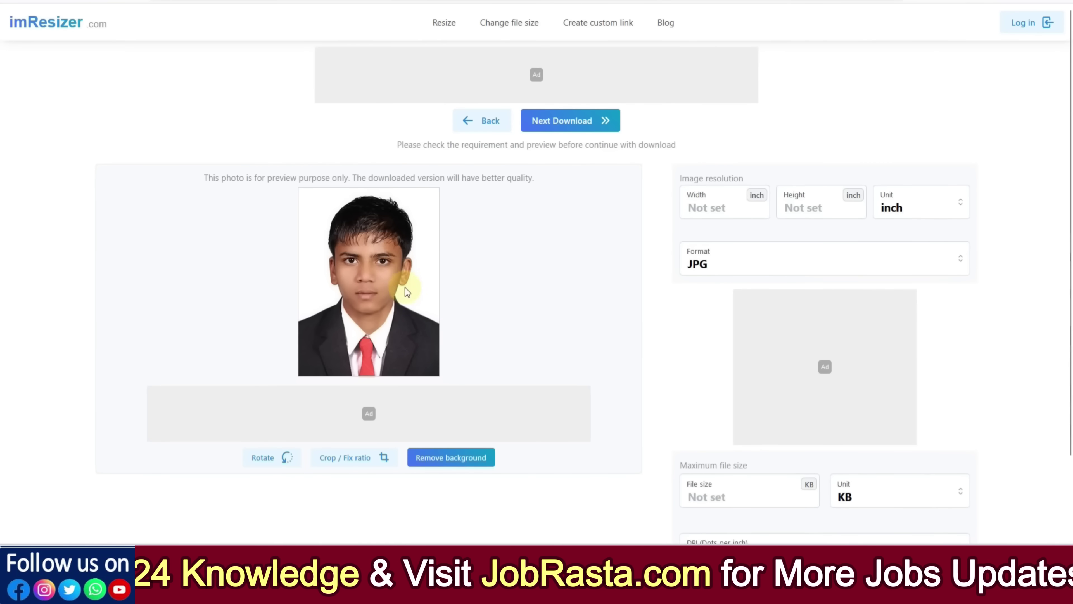
click(100, 2)
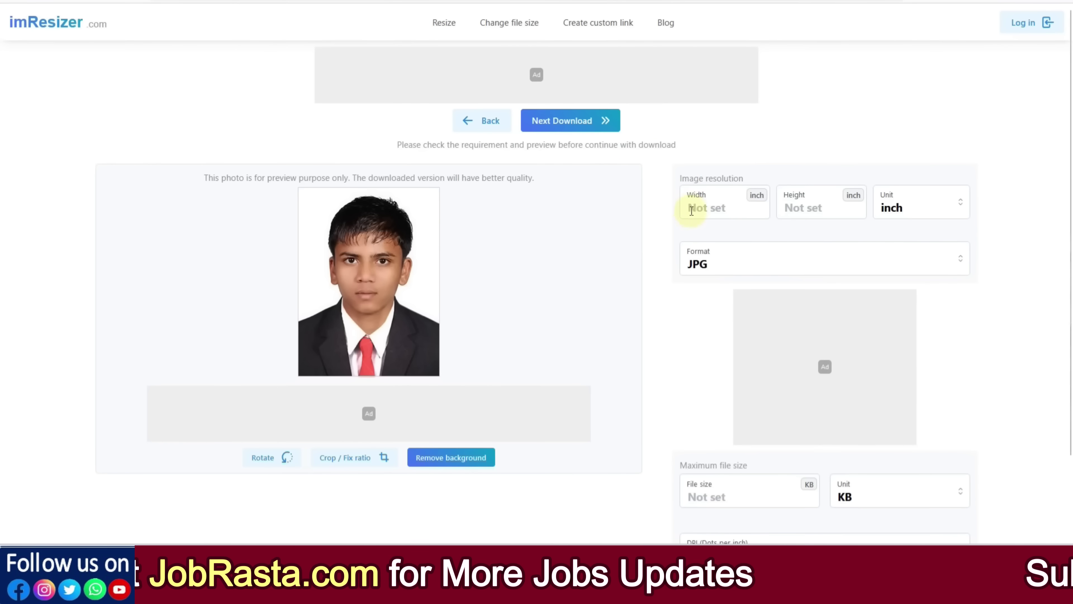
Set the passport photo's resolution in pixels to a width of 240 and a height of 320.
click(910, 213)
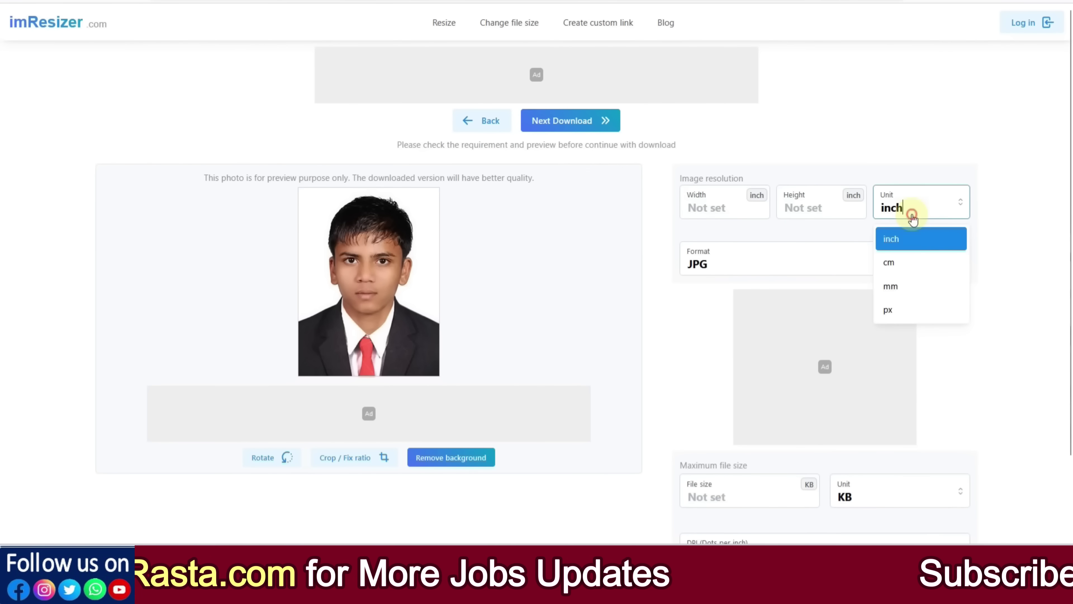
click(890, 311)
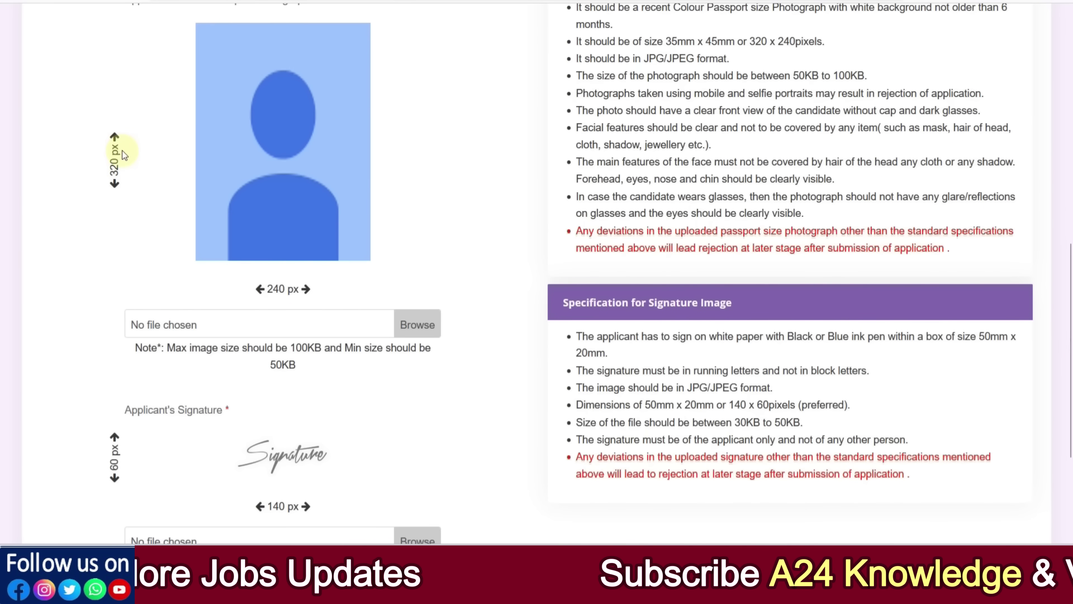
click(711, 206)
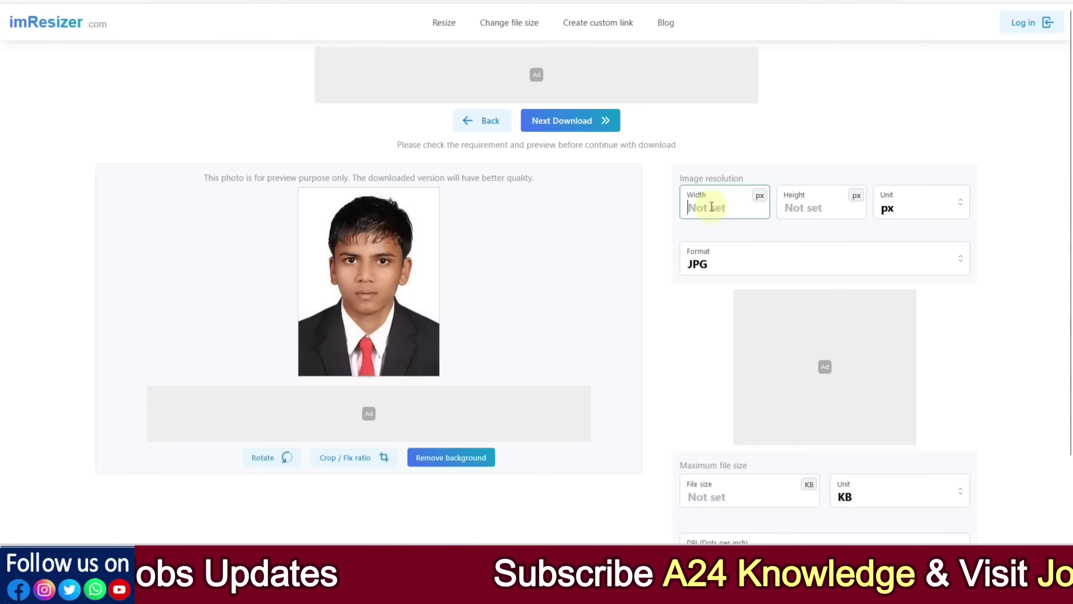
text(240)
click(797, 209)
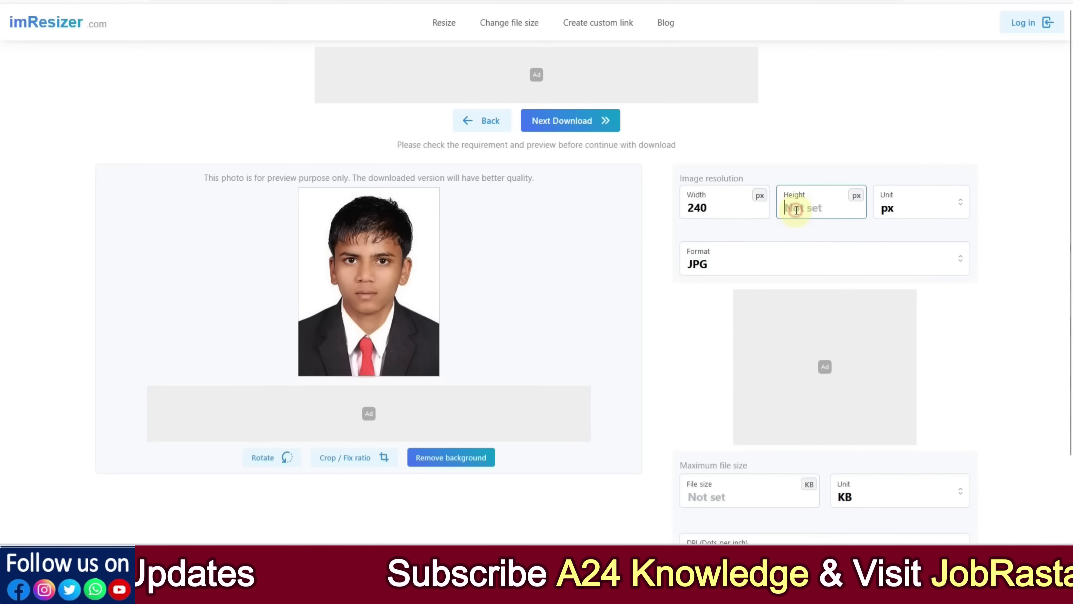
text(320)
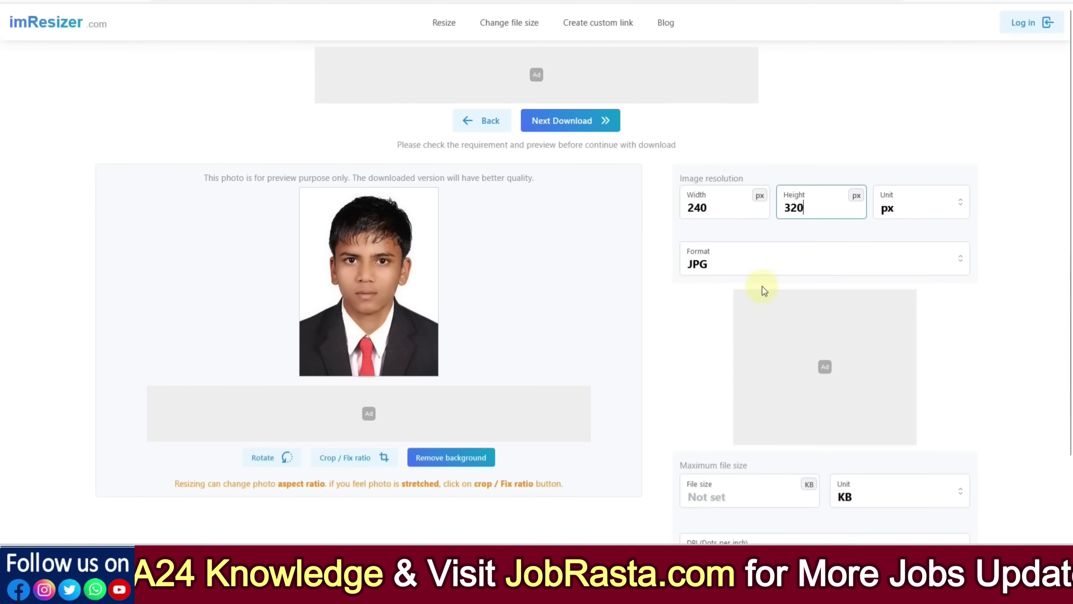
Keep the photo in JPG format, limit its file size to 70 KB and proceed to the download.
click(726, 269)
click(711, 298)
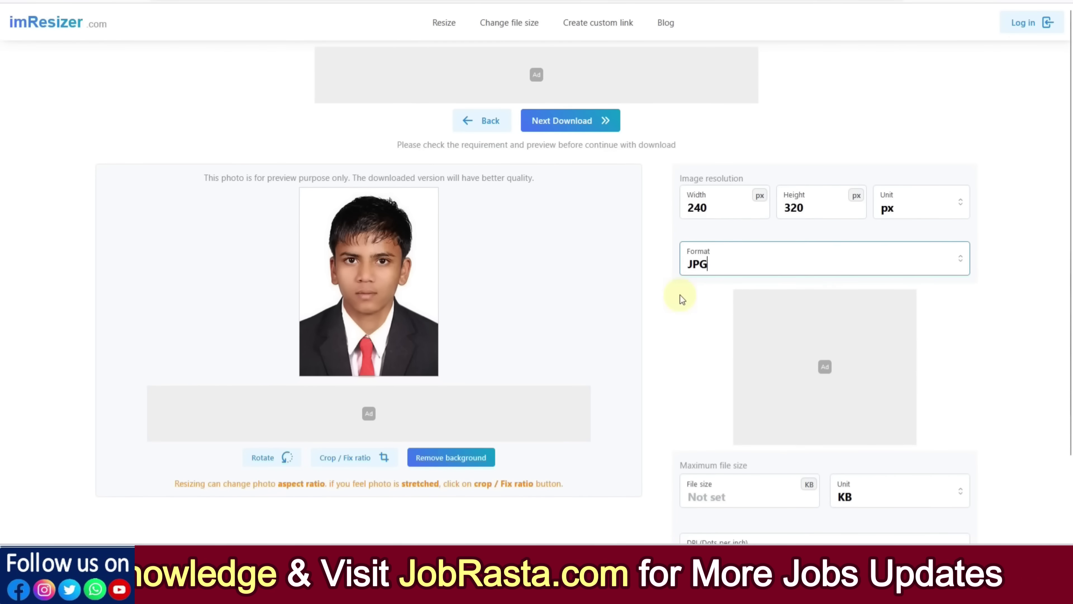
scroll(693, 298, down, 2)
click(710, 405)
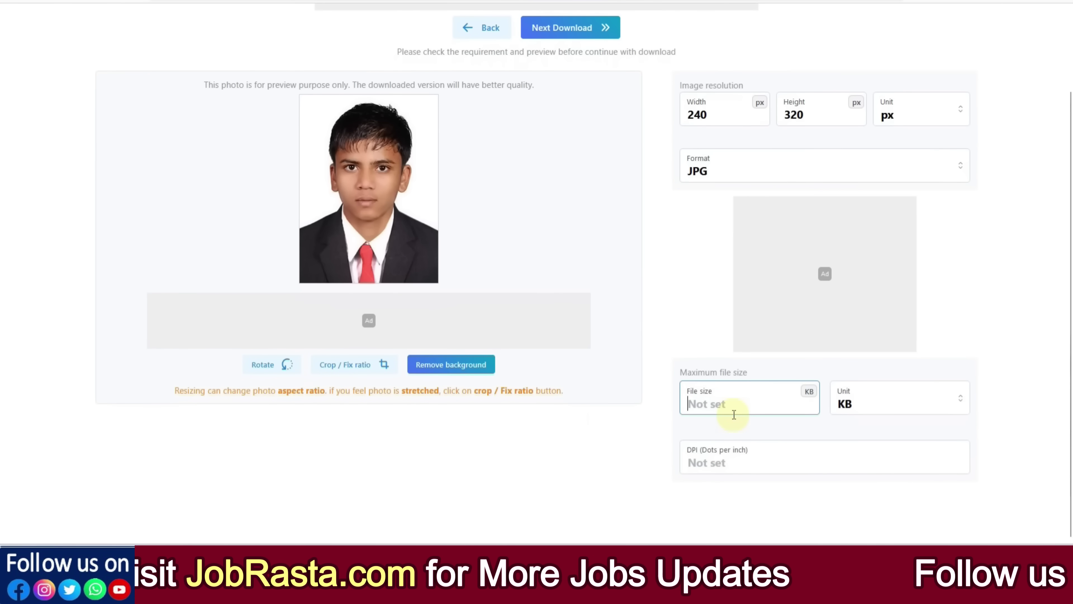
text(22)
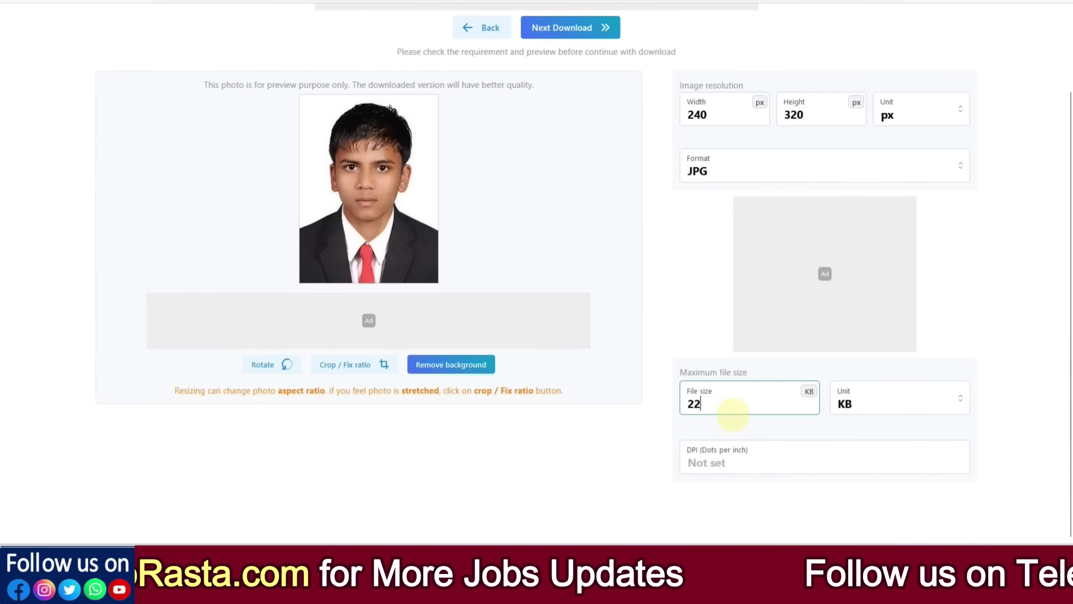
text(55)
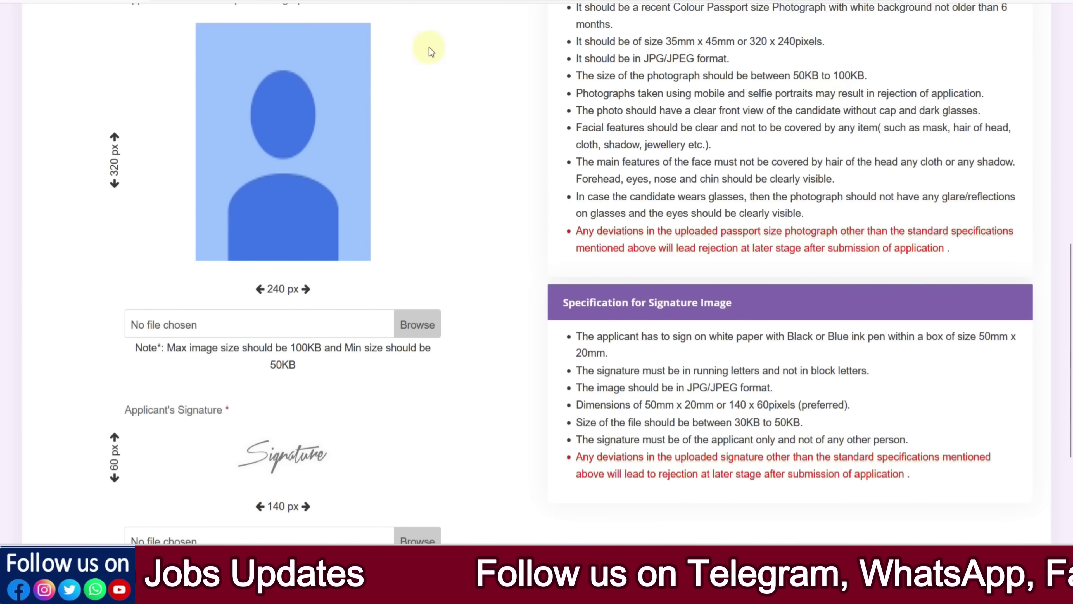
click(451, 2)
drag(711, 405, 677, 406)
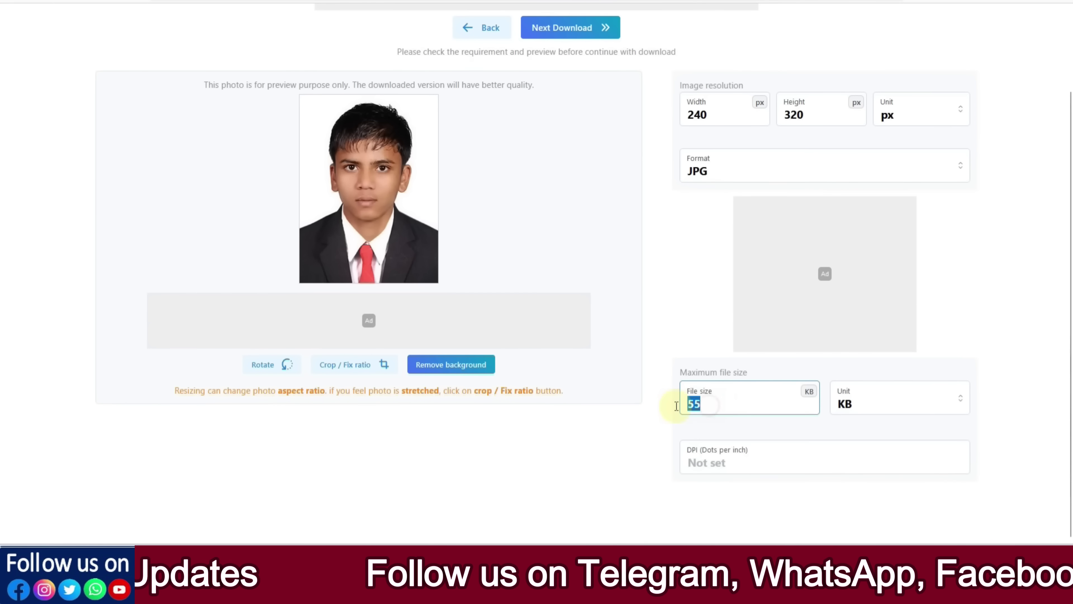
text(70)
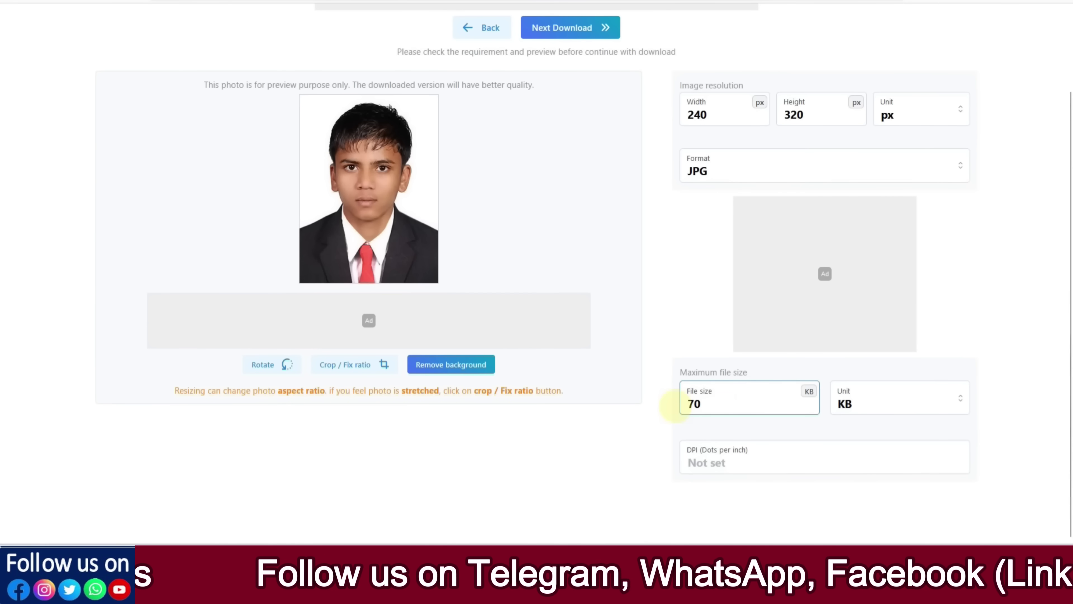
click(556, 38)
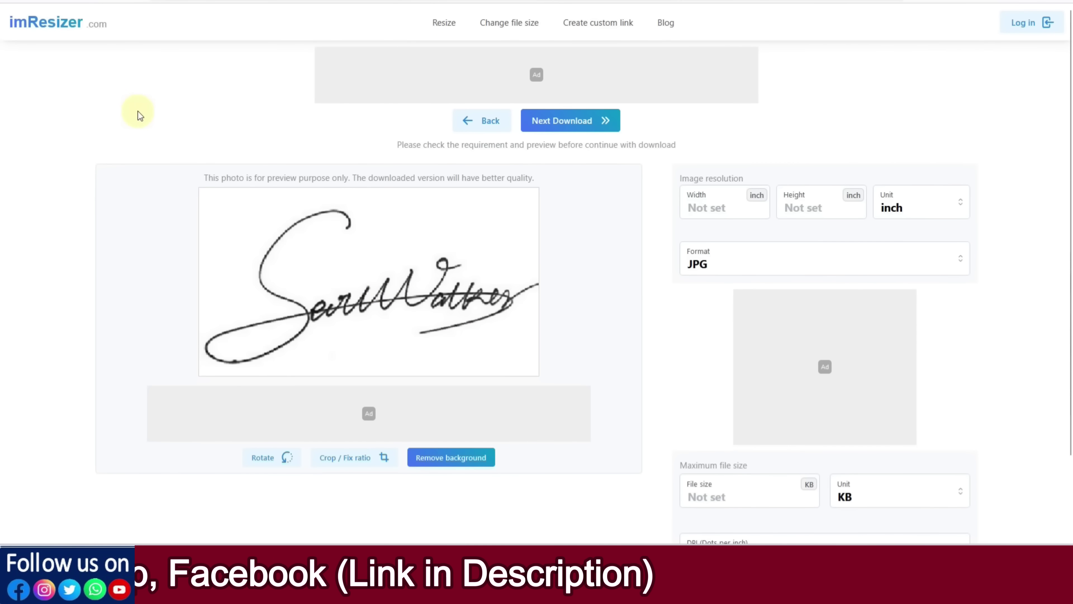
Set the signature image's resolution in pixels to a width of 140 and a height of 60.
click(909, 219)
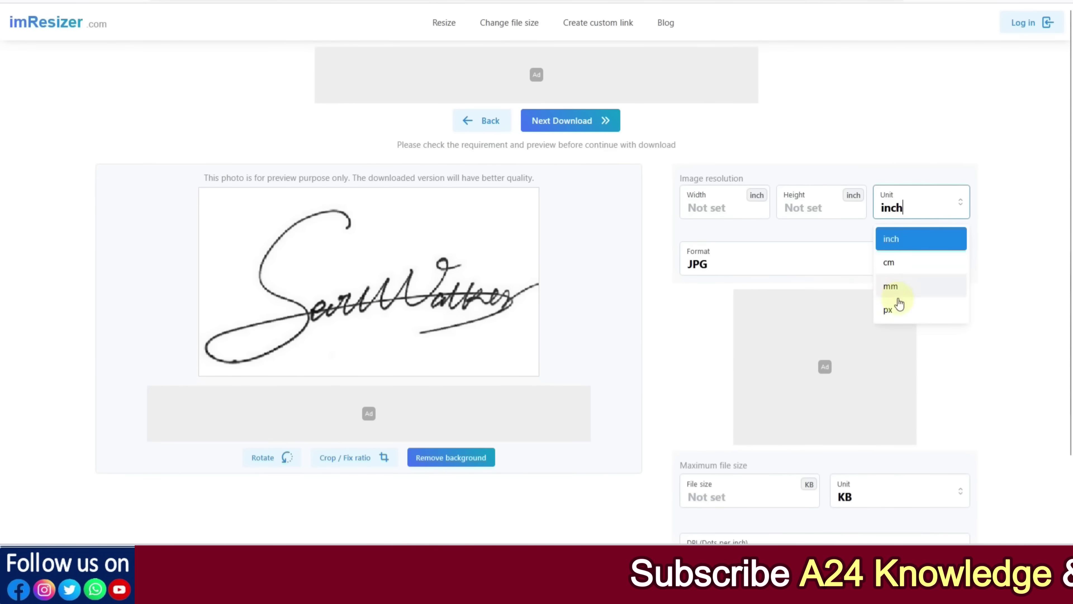
click(892, 311)
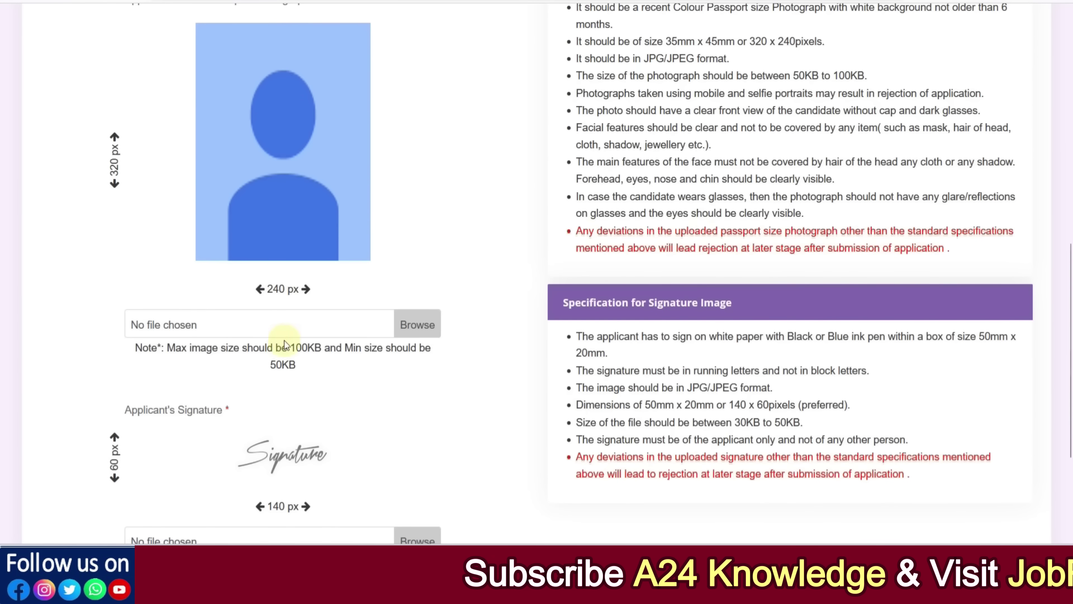
scroll(283, 341, down, 2)
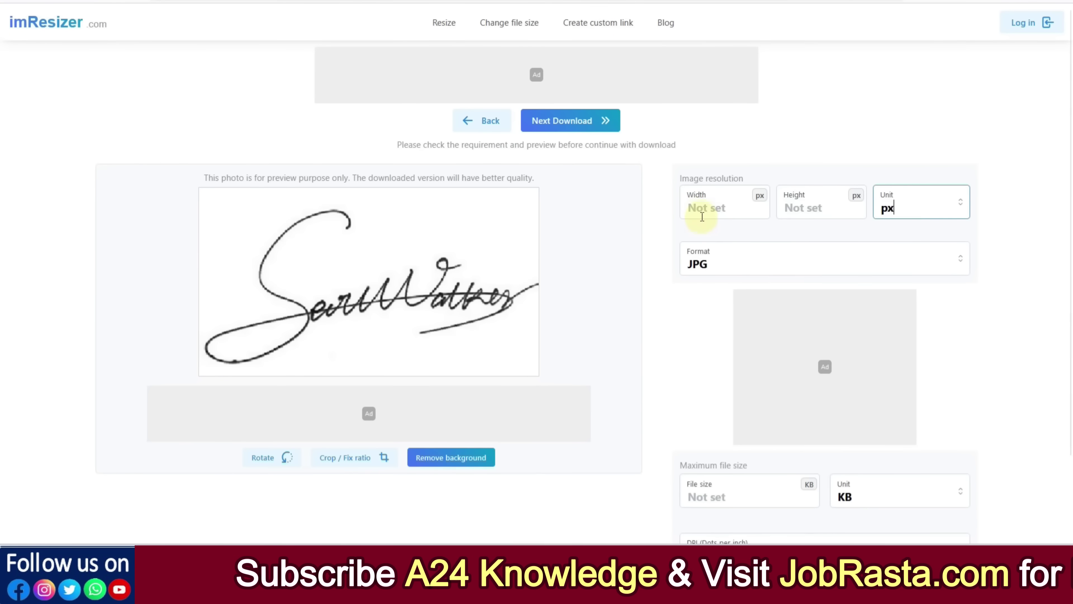
click(706, 216)
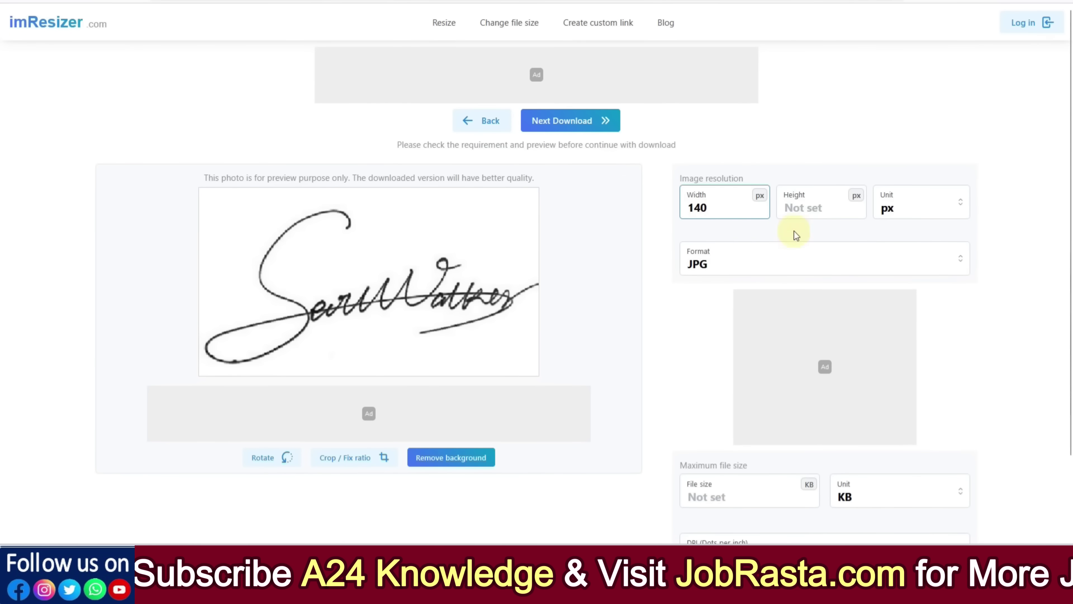
click(817, 214)
text(60)
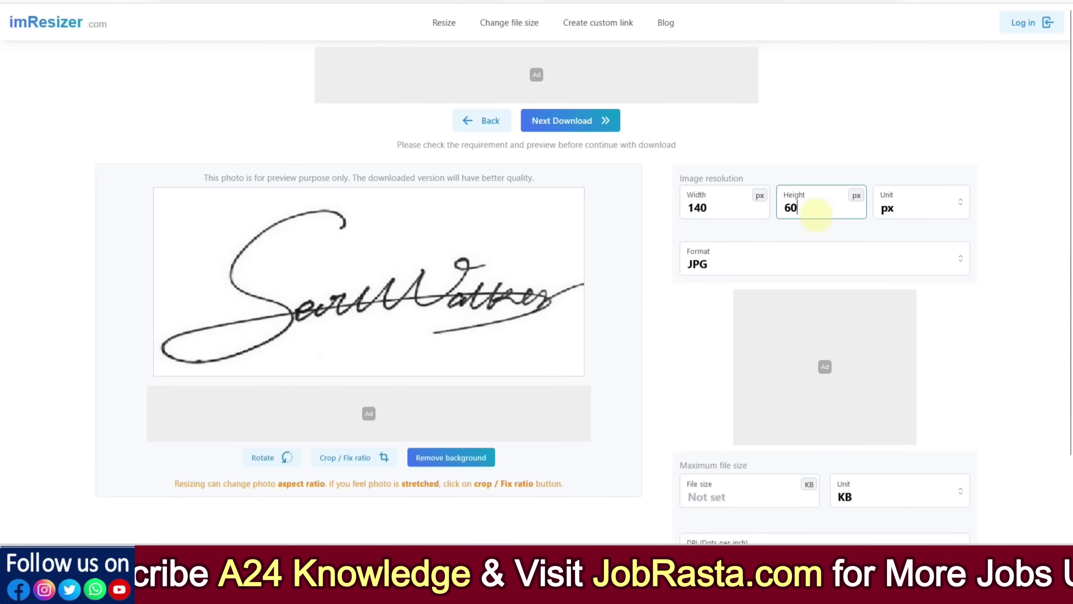
Limit the signature image's file size to 50 KB and proceed to its download.
scroll(718, 288, down, 2)
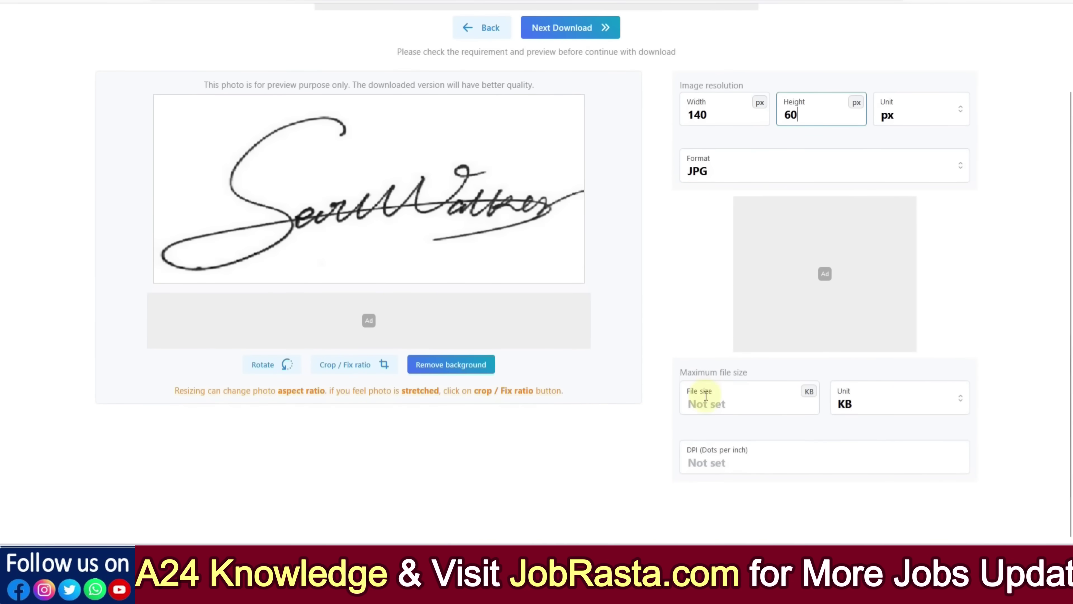
click(706, 397)
text(50)
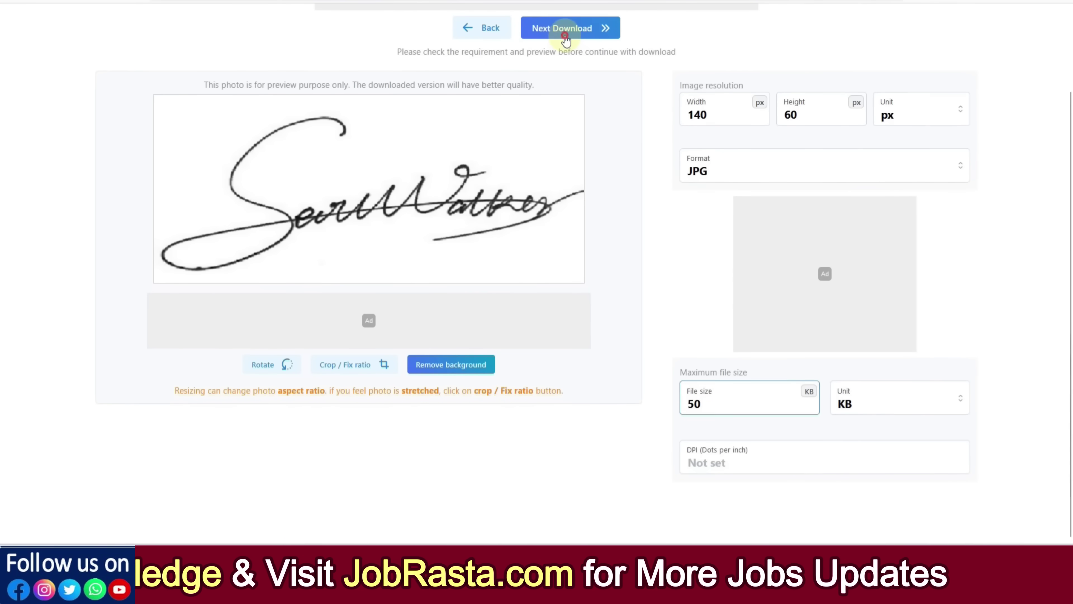
click(565, 37)
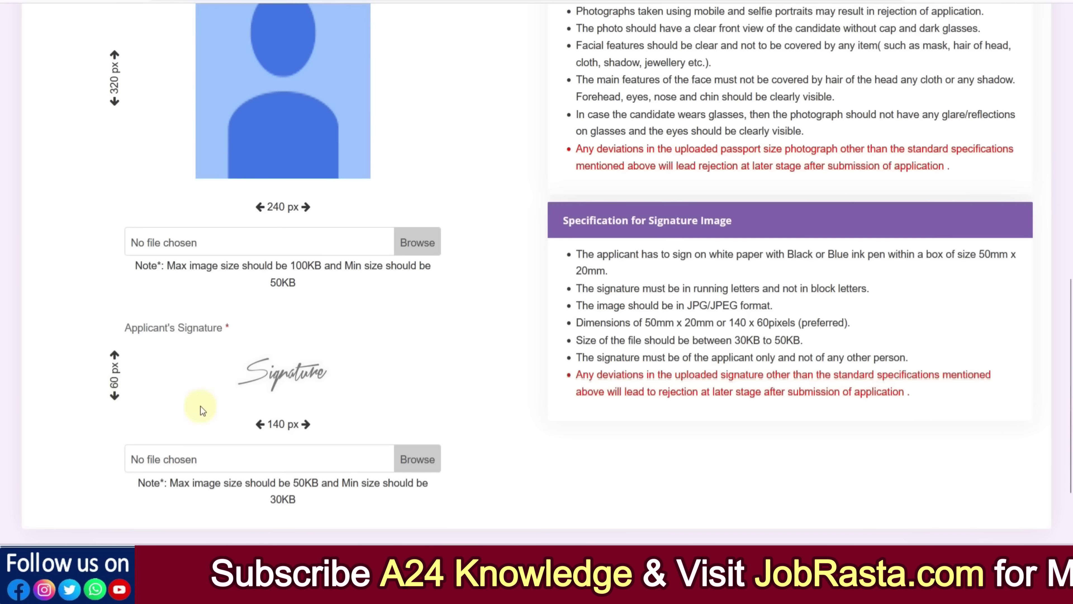
Check the required signature file size range, then examine the heading of Pi7 Image Tool's compression page.
double_click(741, 340)
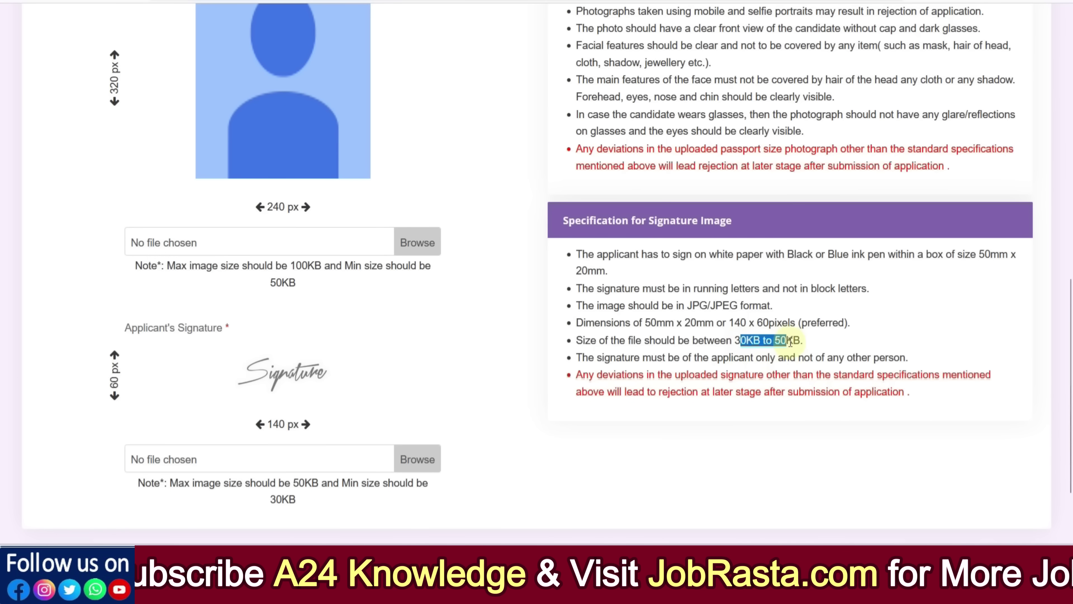
click(682, 439)
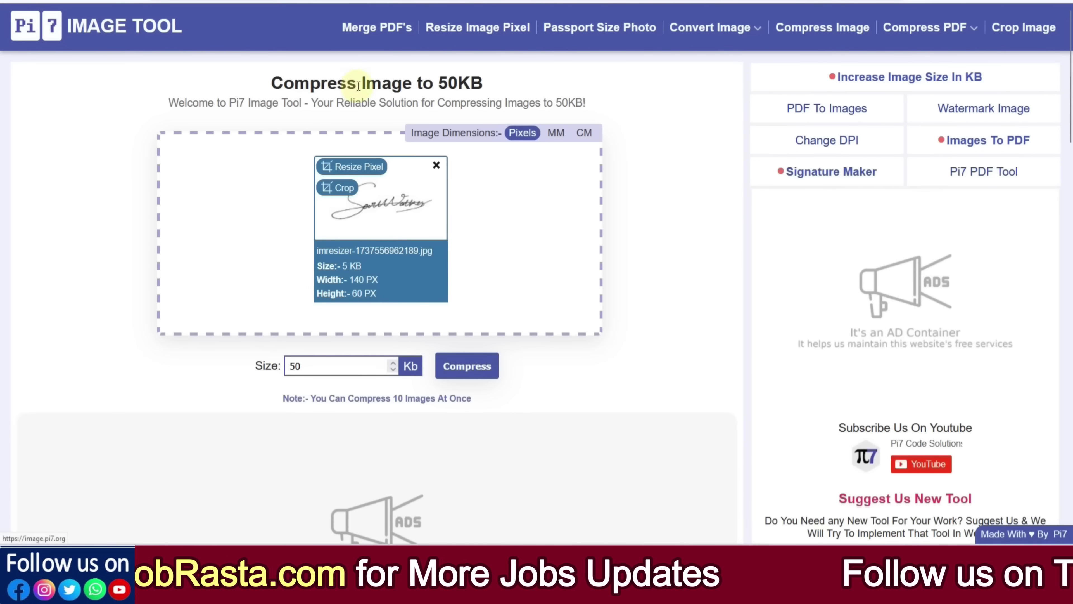
drag(274, 83, 481, 83)
click(489, 83)
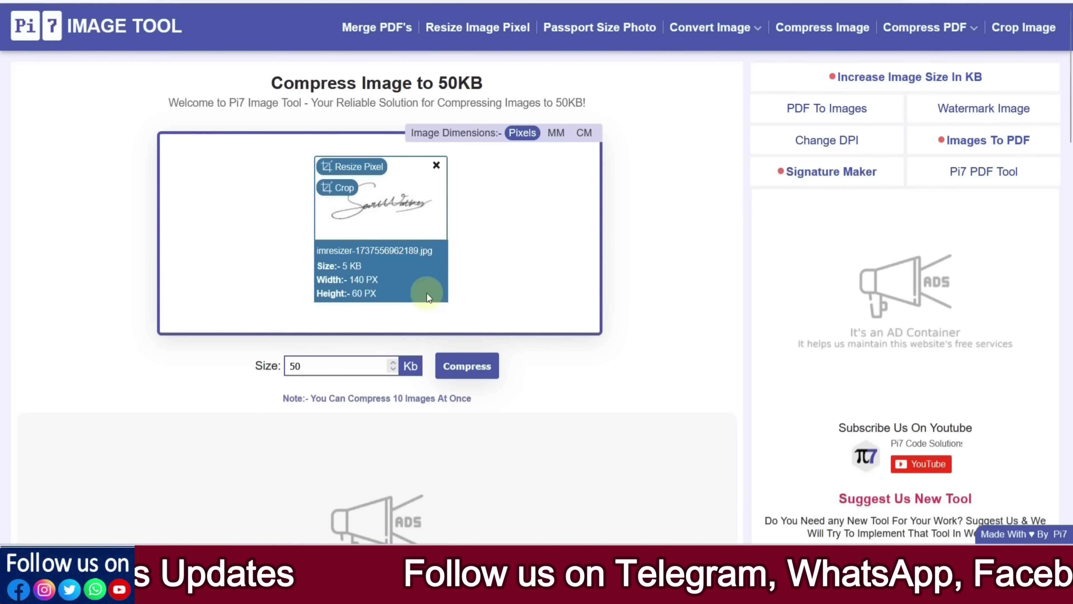
Process the signature image to a target size of 40 KB and download the result.
click(296, 366)
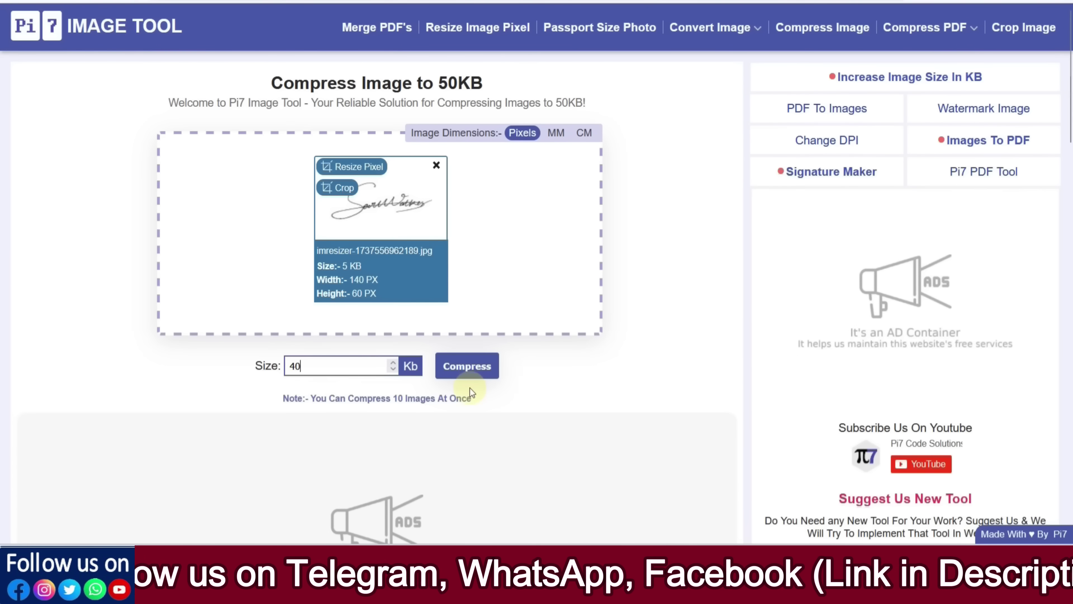
click(473, 371)
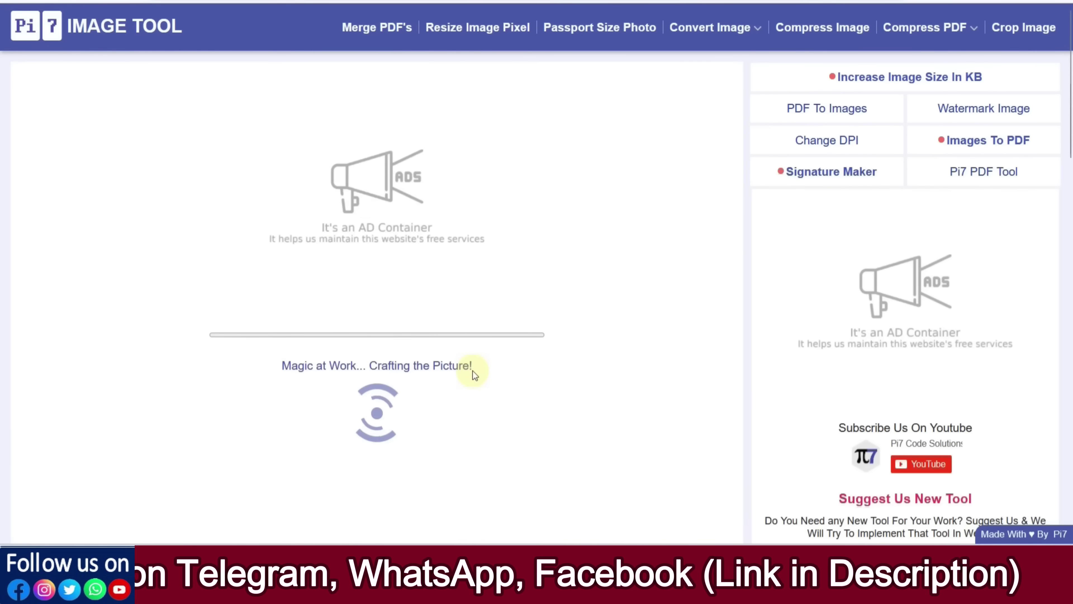
scroll(419, 323, down, 4)
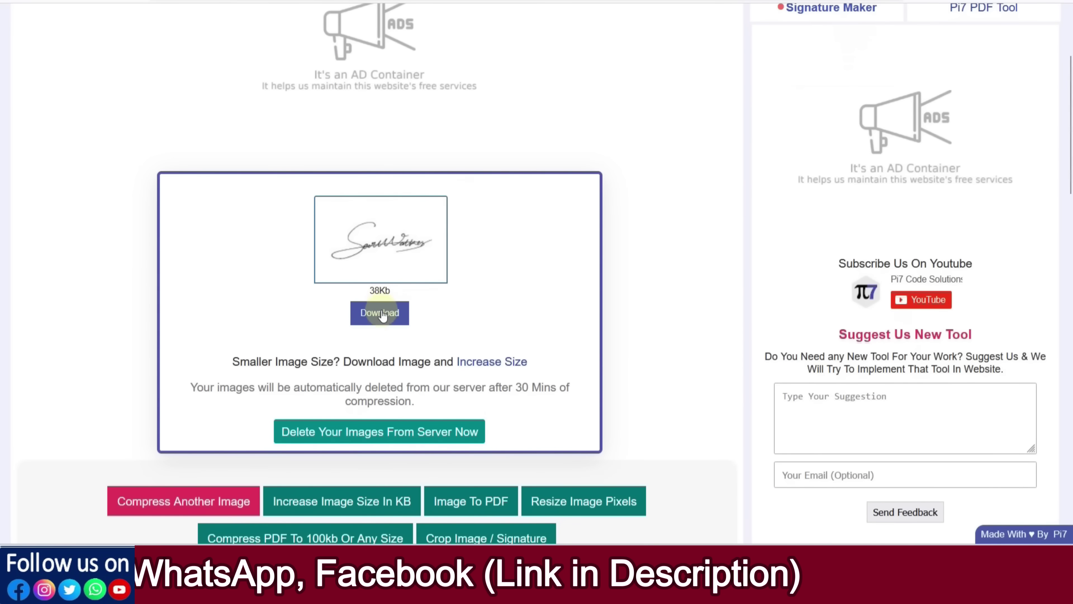
click(382, 314)
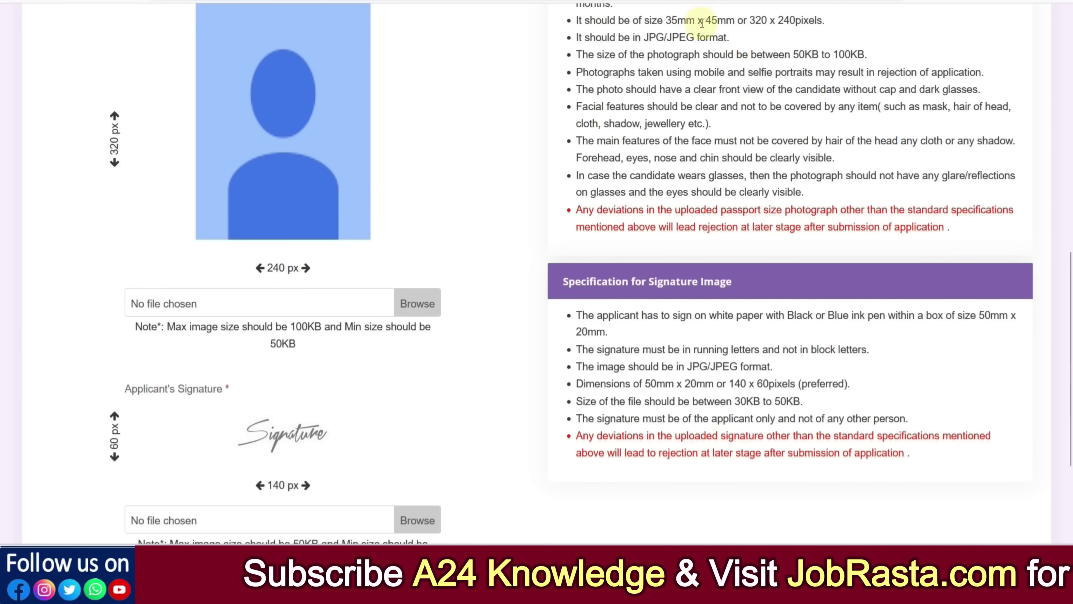
Recheck the dimension, format and file size requirements for the photograph and signature in the application form.
drag(676, 20, 771, 20)
drag(691, 366, 711, 366)
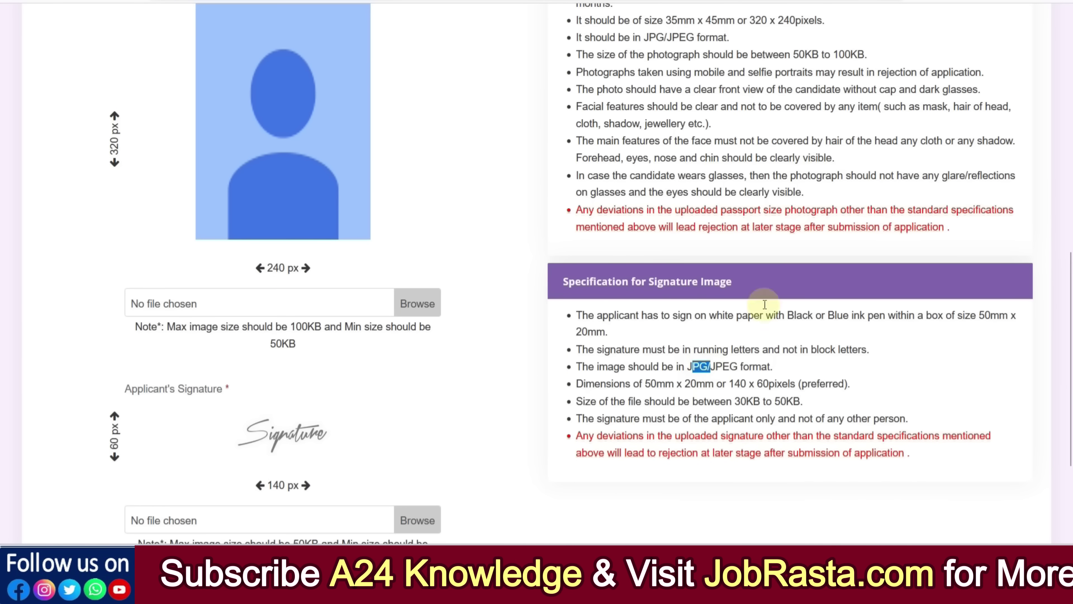
drag(793, 55, 868, 54)
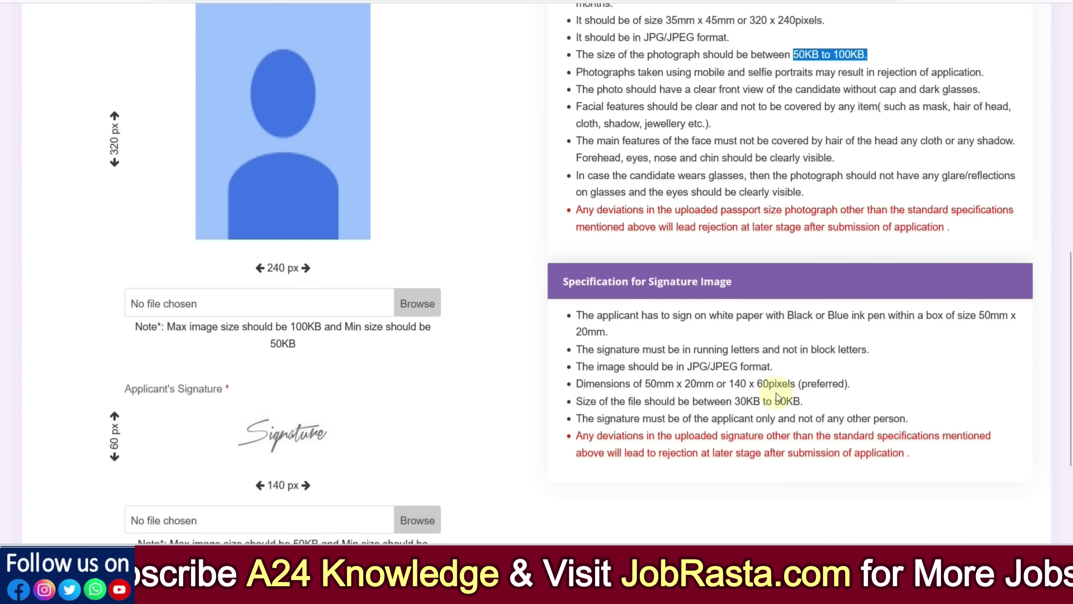
drag(735, 400, 815, 403)
click(811, 407)
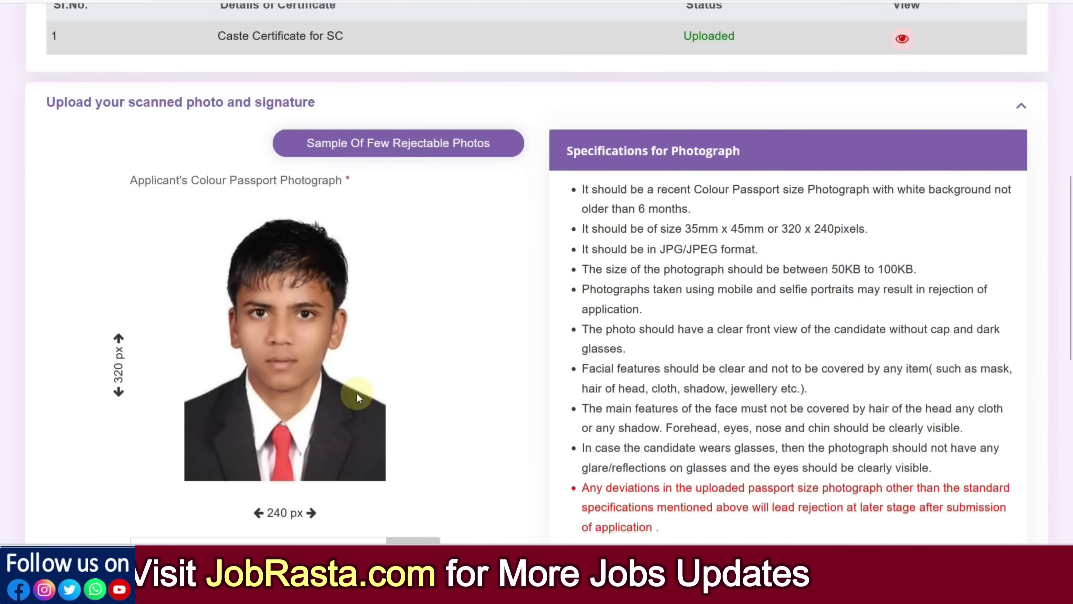
Review the uploaded passport photograph and the applicant's signature upload section.
scroll(368, 393, down, 2)
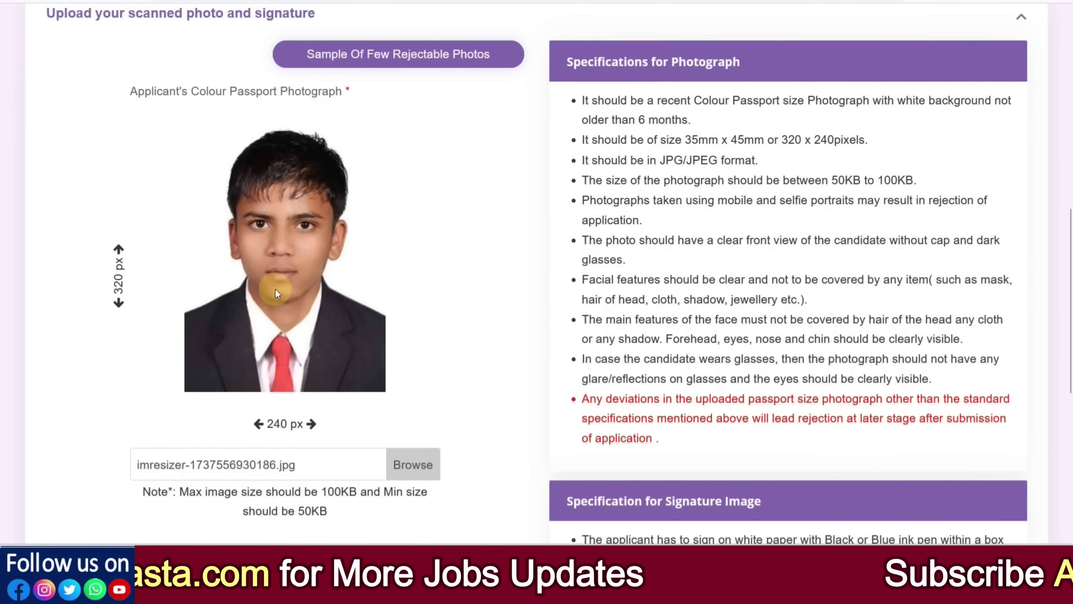
scroll(318, 328, down, 6)
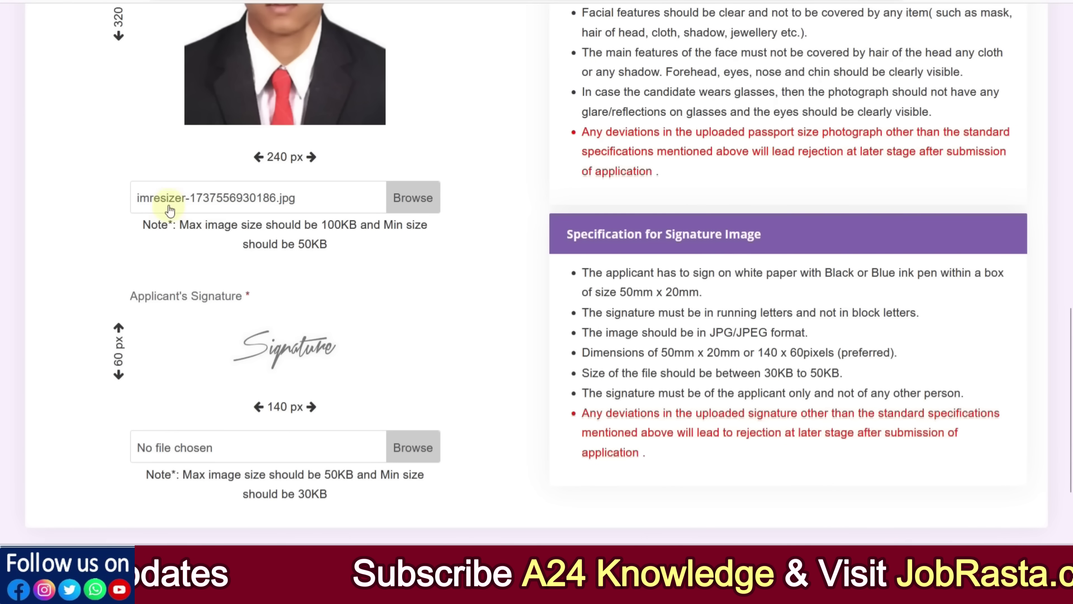
scroll(464, 398, down, 2)
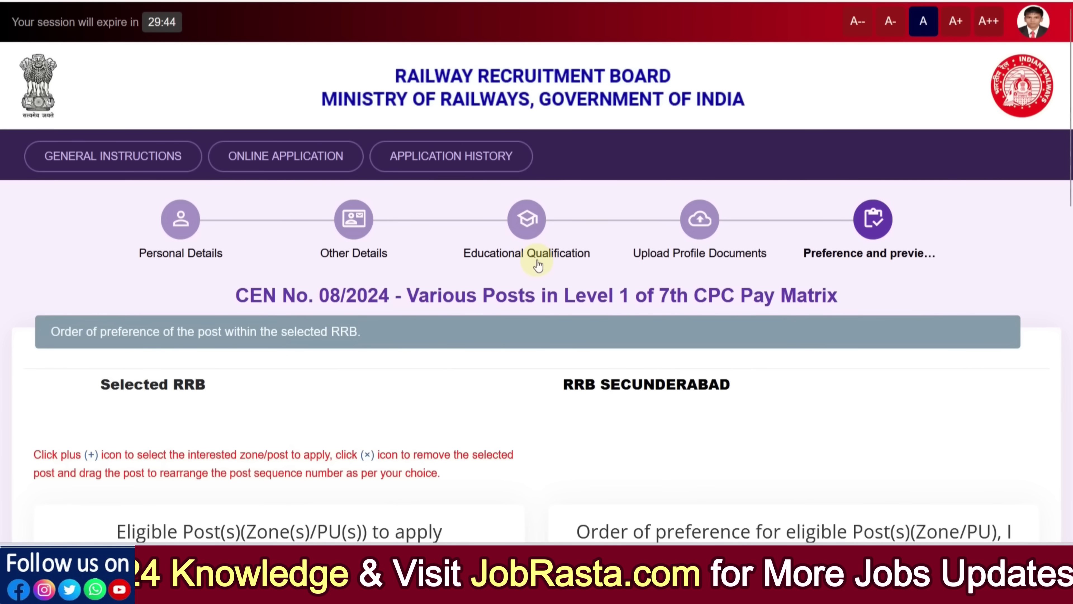
Look through the list of eligible posts for RRB Secunderabad on the preference page.
scroll(538, 262, down, 4)
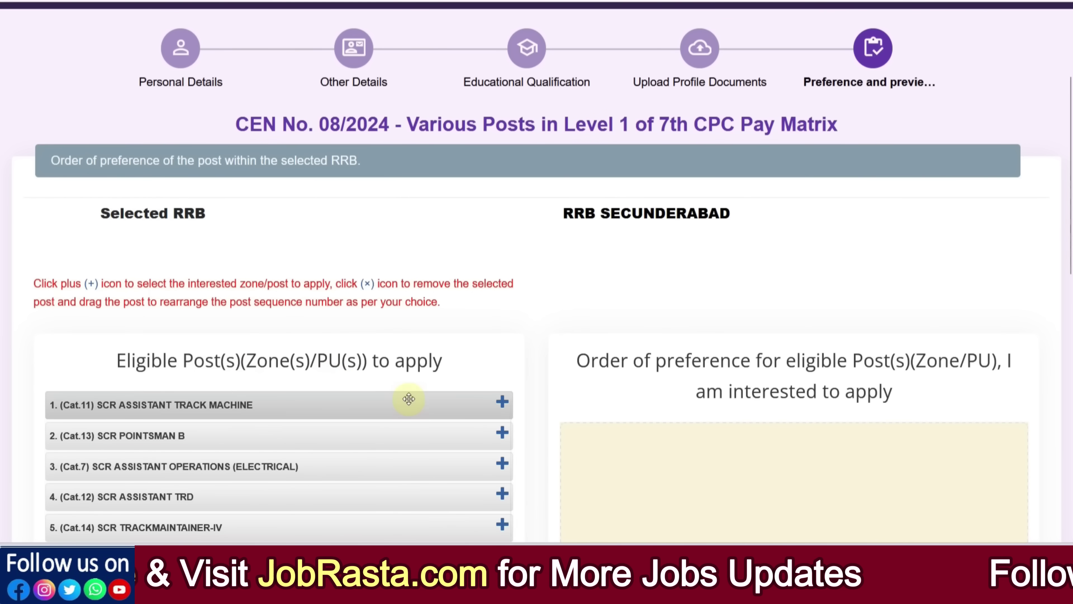
scroll(399, 341, down, 4)
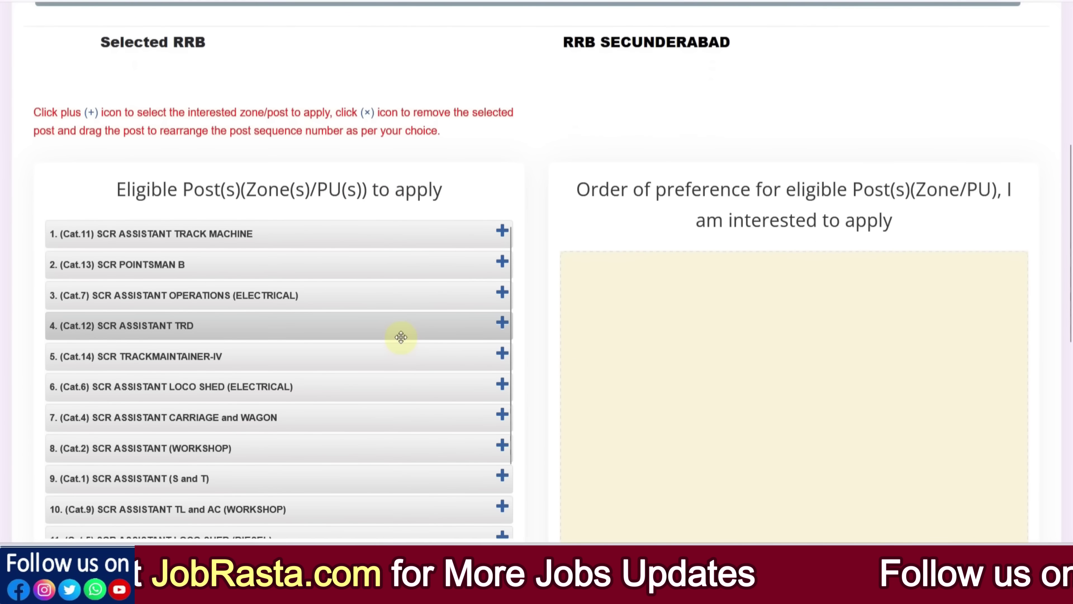
scroll(401, 337, down, 3)
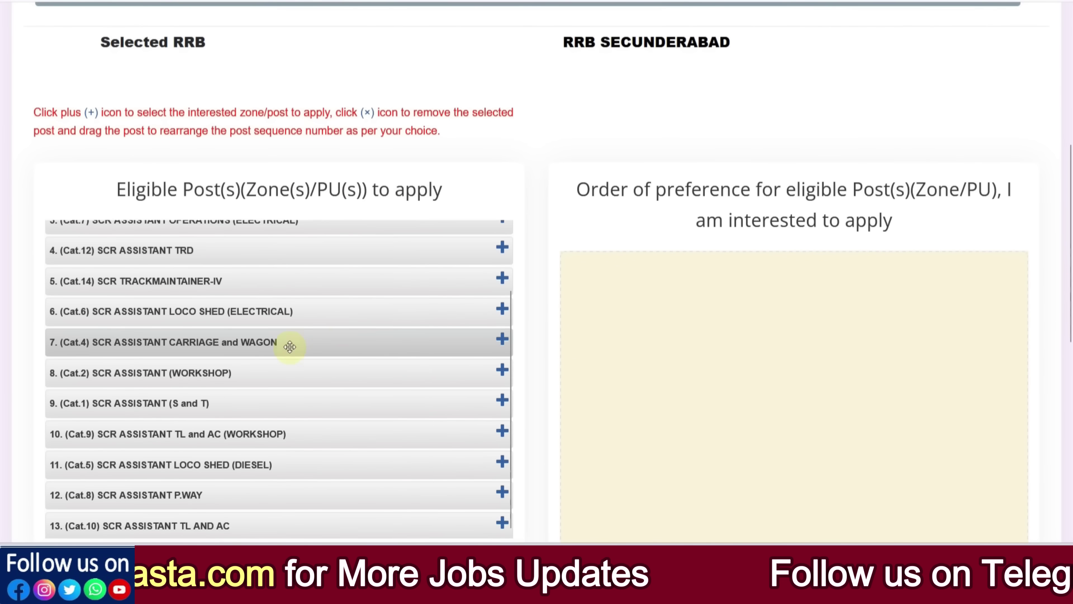